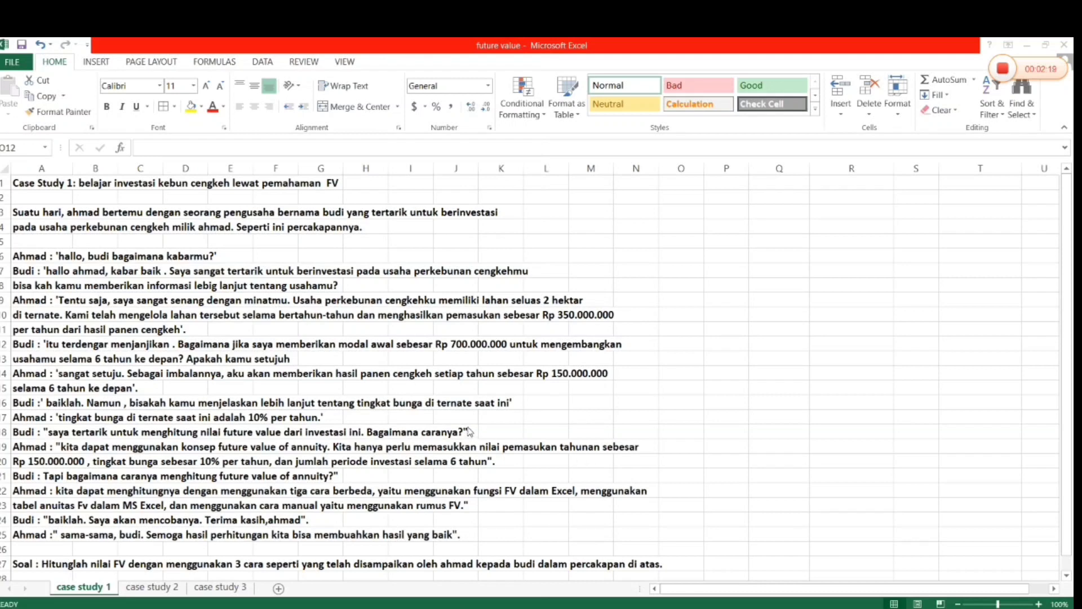
# Enter the label PMT in Q6 and the payment amount 150000000 in R6.
pyautogui.click(771, 258)
pyautogui.click(771, 258)
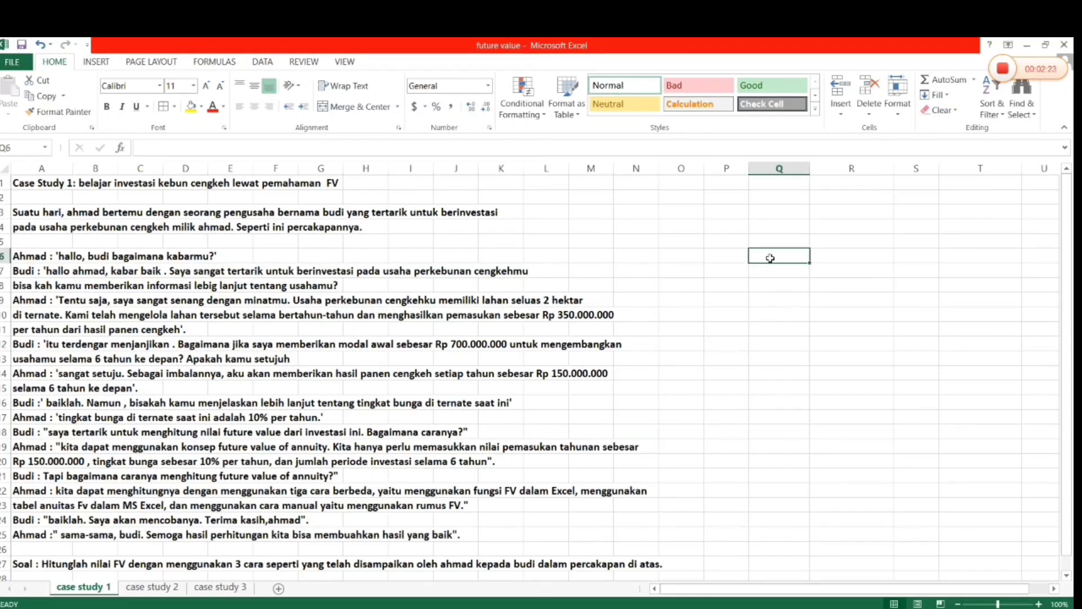
pyautogui.write('P')
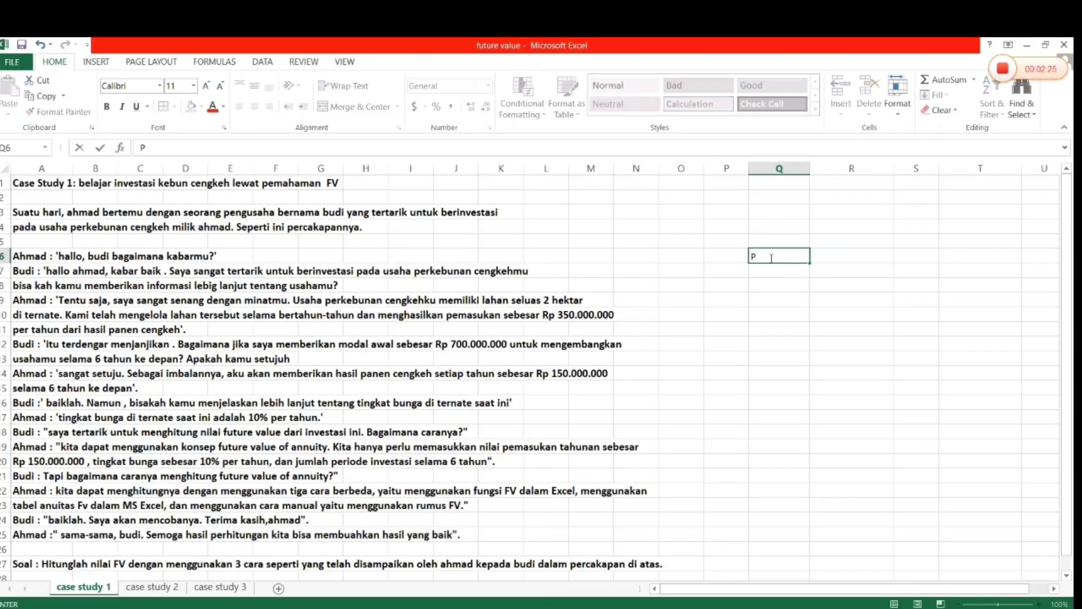
pyautogui.write('MT')
pyautogui.press('Tab')
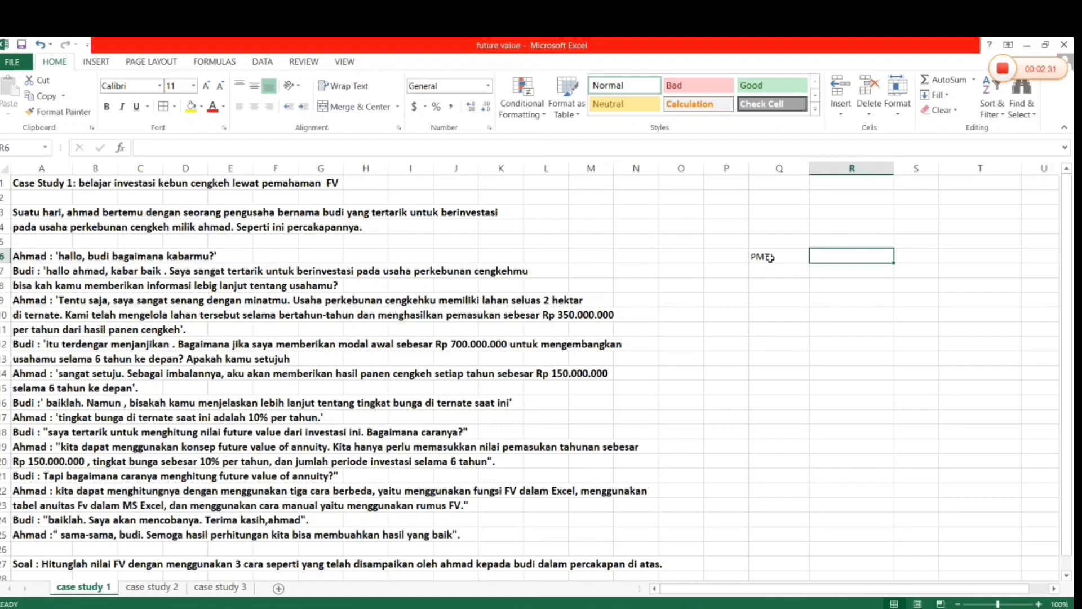
pyautogui.write('15000000')
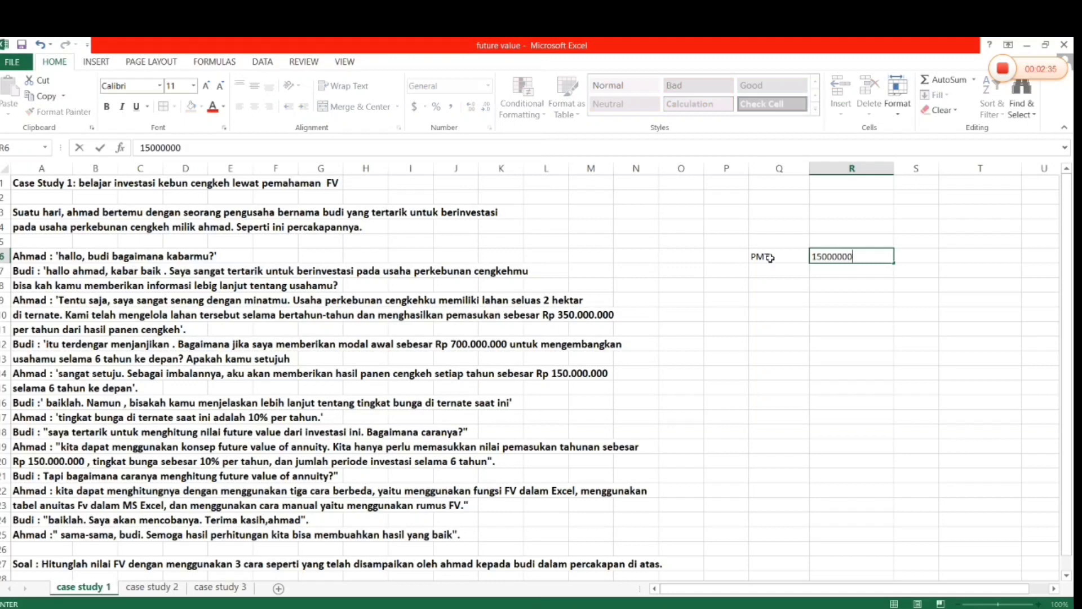
pyautogui.write('0')
# Label Q7 as r with 10% in R7, and Q8 as n with 6 in R8.
pyautogui.click(781, 273)
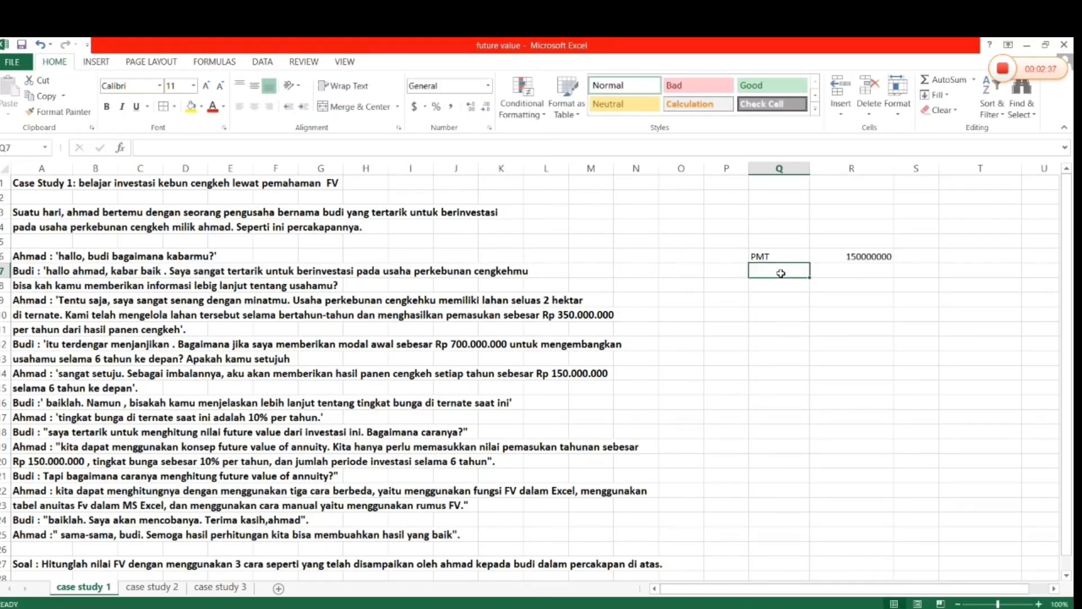
pyautogui.write('r')
pyautogui.press('Tab')
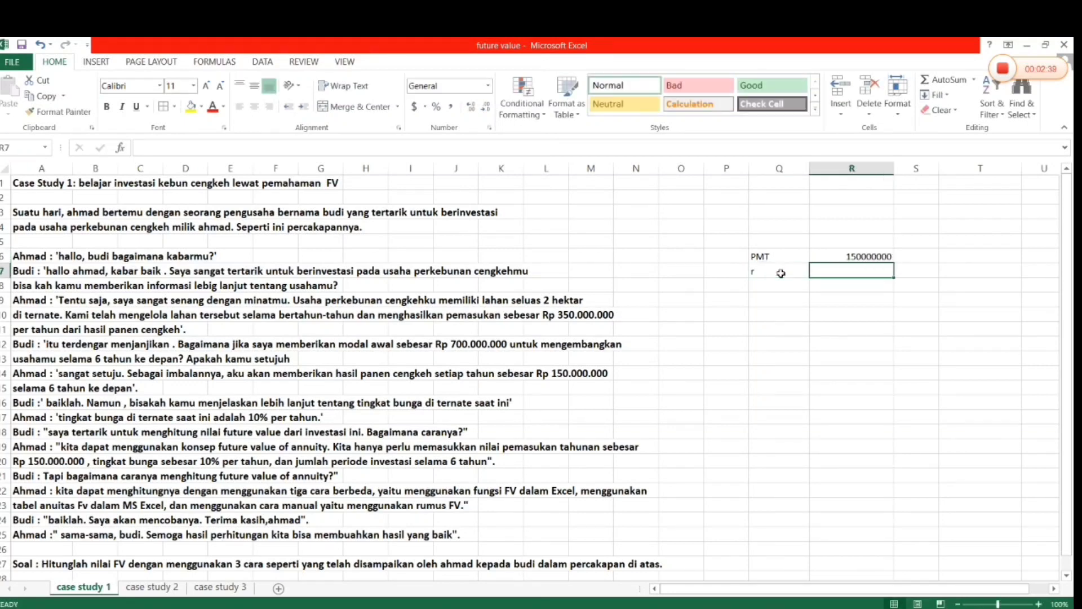
pyautogui.write('10%')
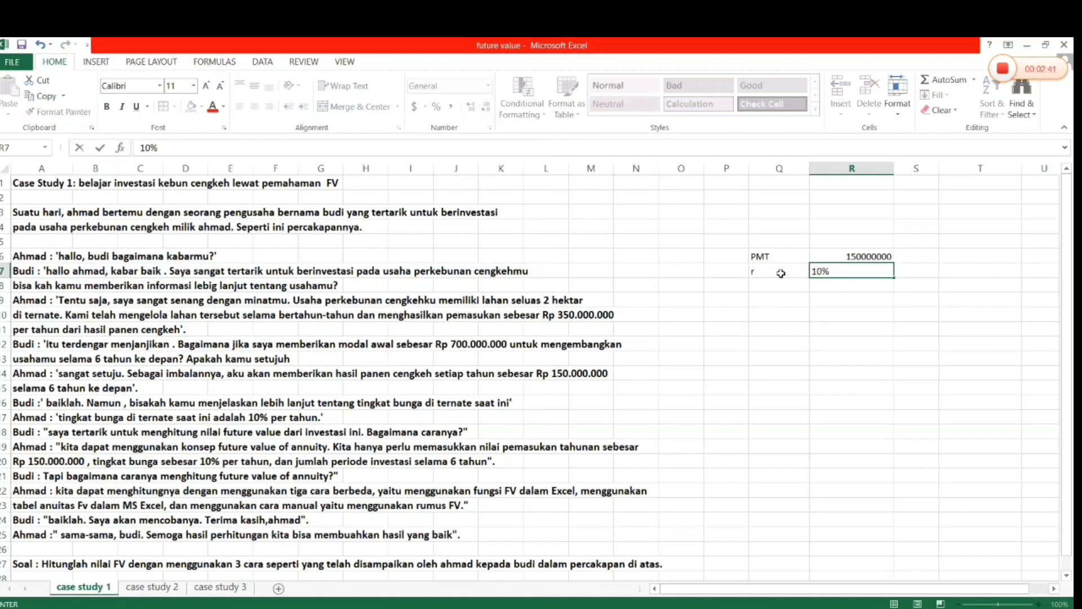
pyautogui.click(780, 283)
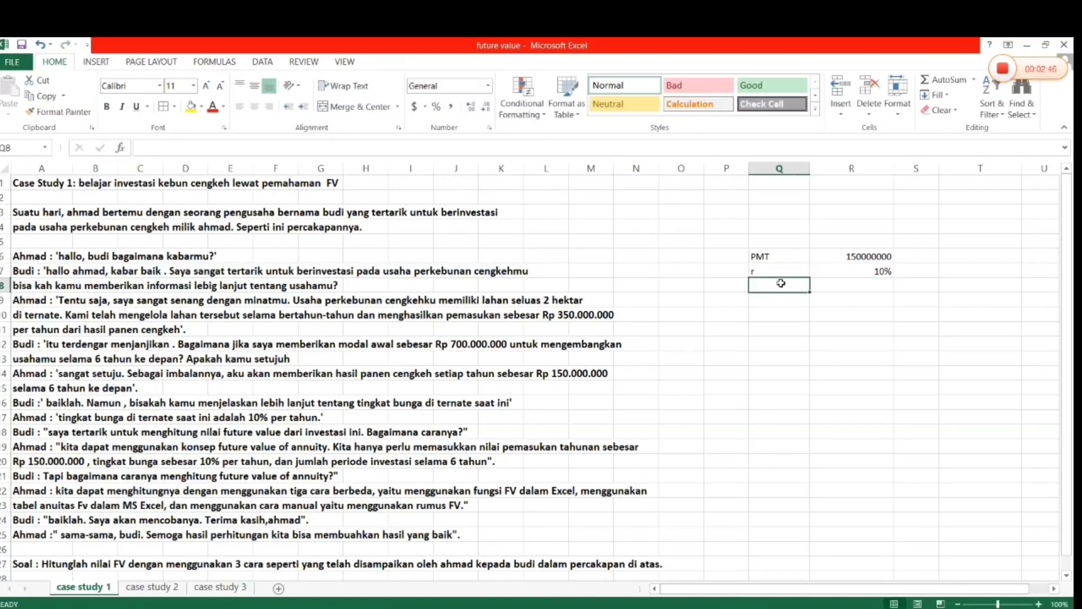
pyautogui.write('n')
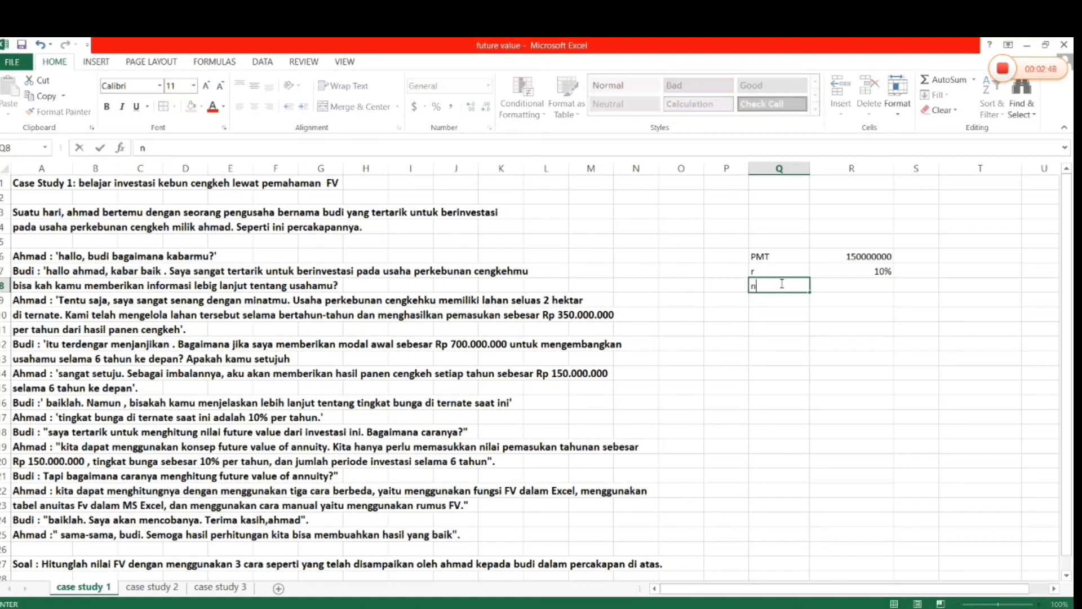
pyautogui.press('Tab')
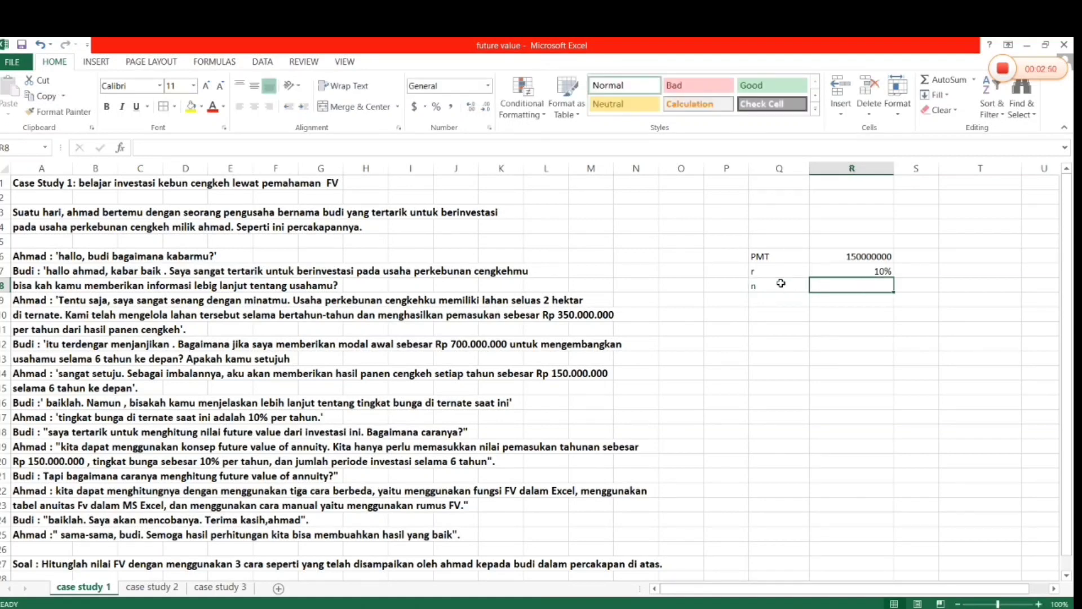
pyautogui.write('6')
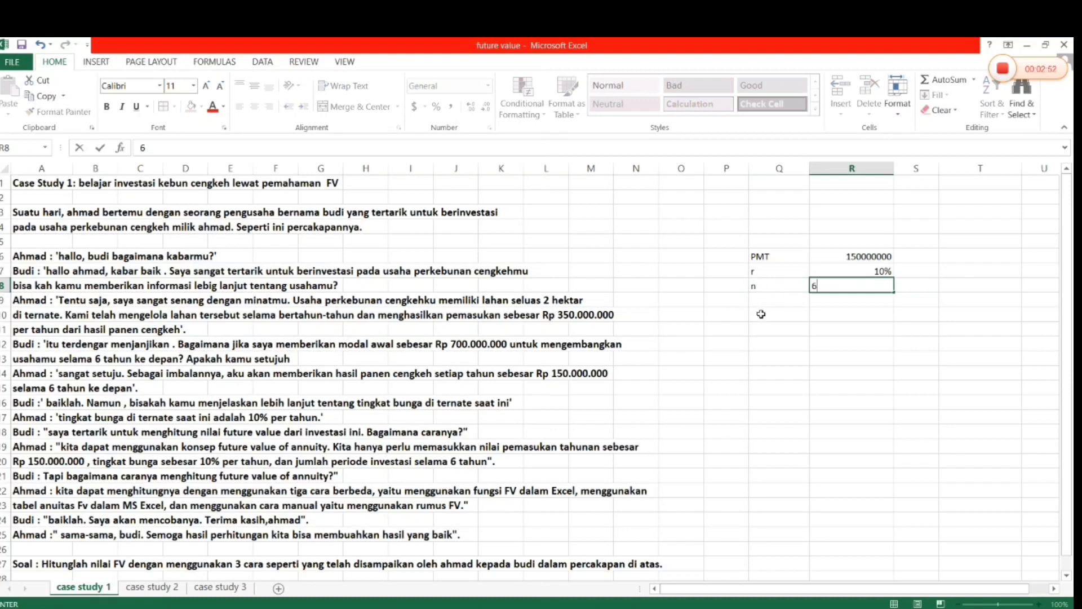
# Enter the label "Furure Value?" in Q9, below the n row.
pyautogui.click(780, 295)
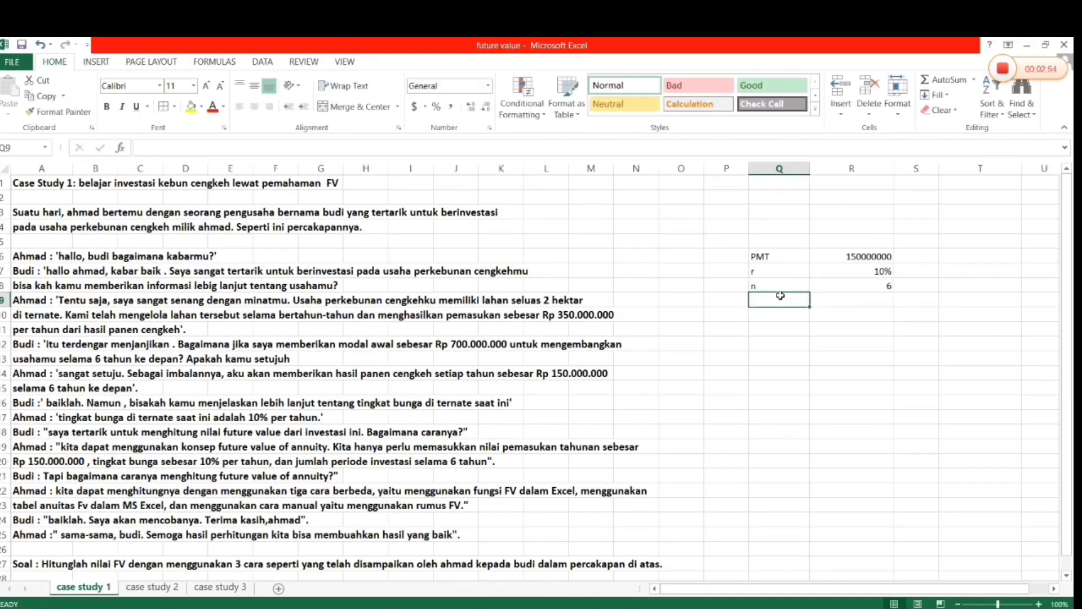
pyautogui.write('Furtu')
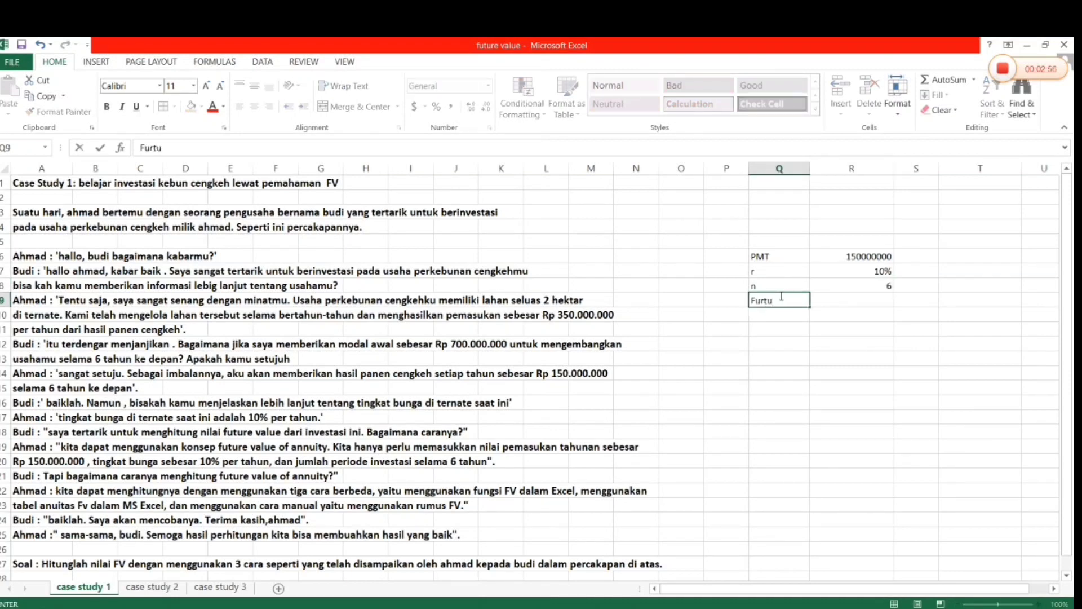
pyautogui.press('BackSpace')
pyautogui.press('BackSpace')
pyautogui.write('ure Value')
pyautogui.press('Tab')
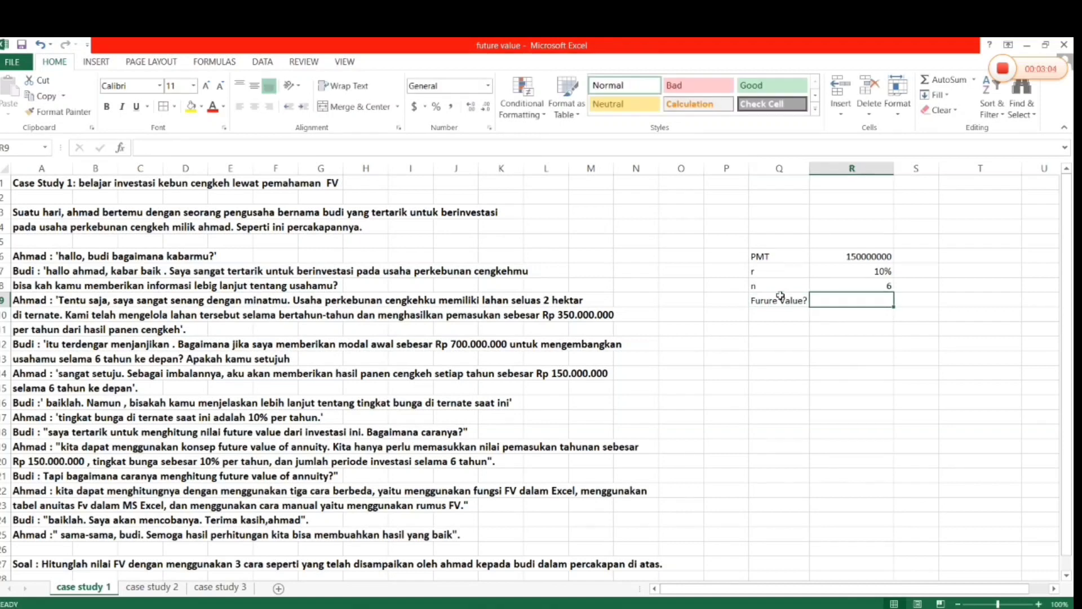
# Calculate the future value in R9 with the formula =FV(R7,R8,-R6).
pyautogui.write('=FV')
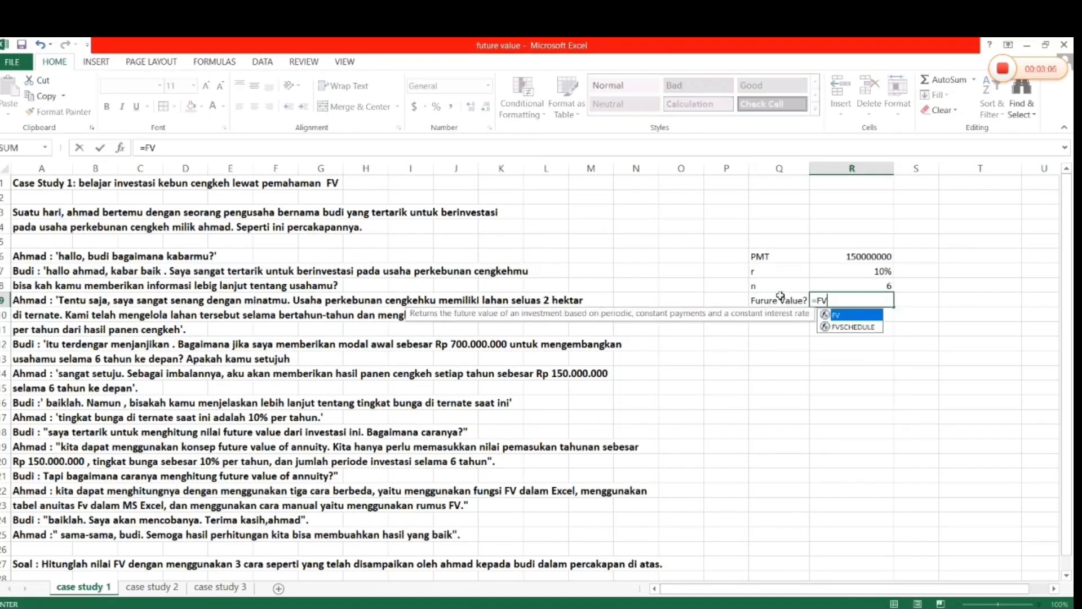
pyautogui.write('(')
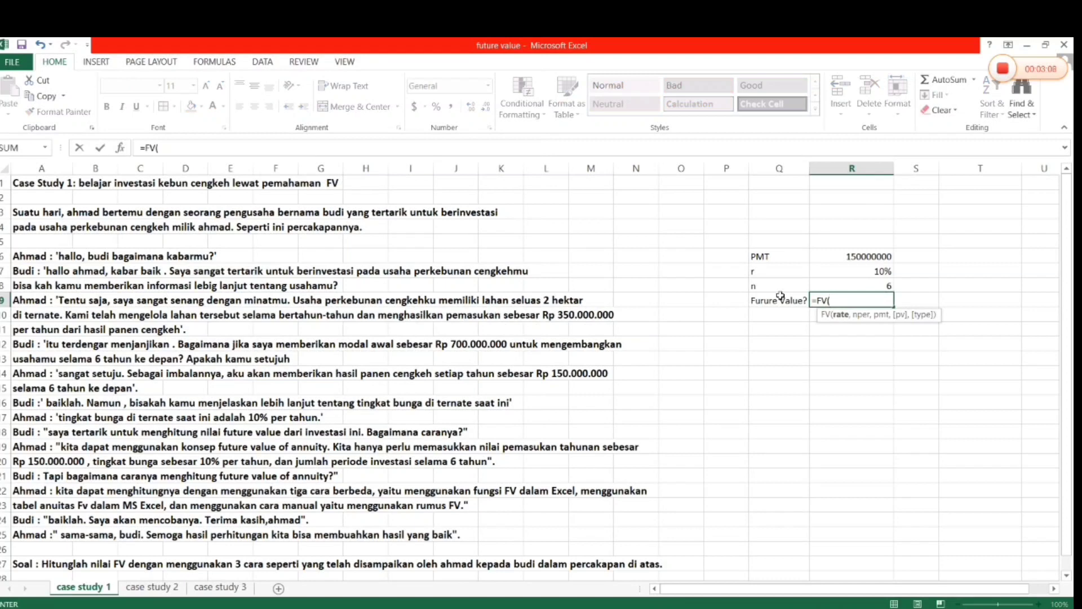
pyautogui.click(835, 273)
pyautogui.write(',')
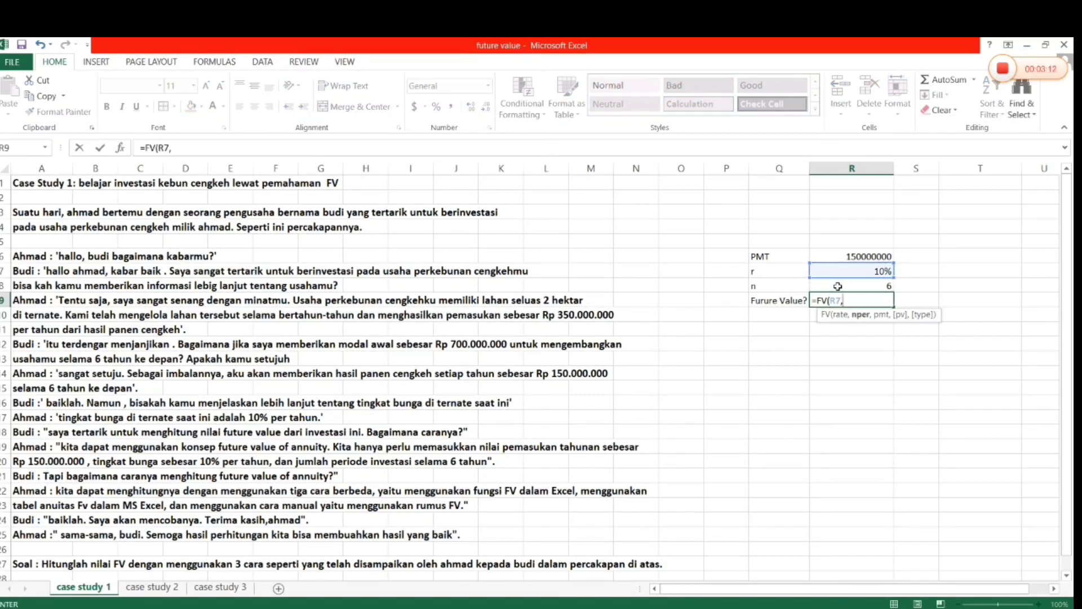
pyautogui.click(838, 287)
pyautogui.write(',')
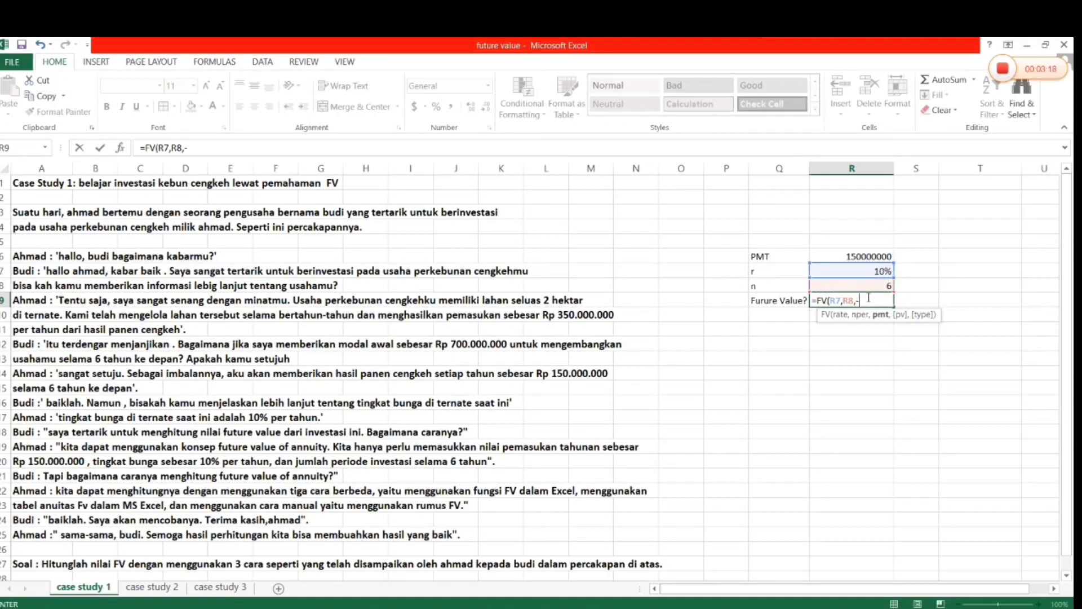
pyautogui.write('-')
pyautogui.click(843, 256)
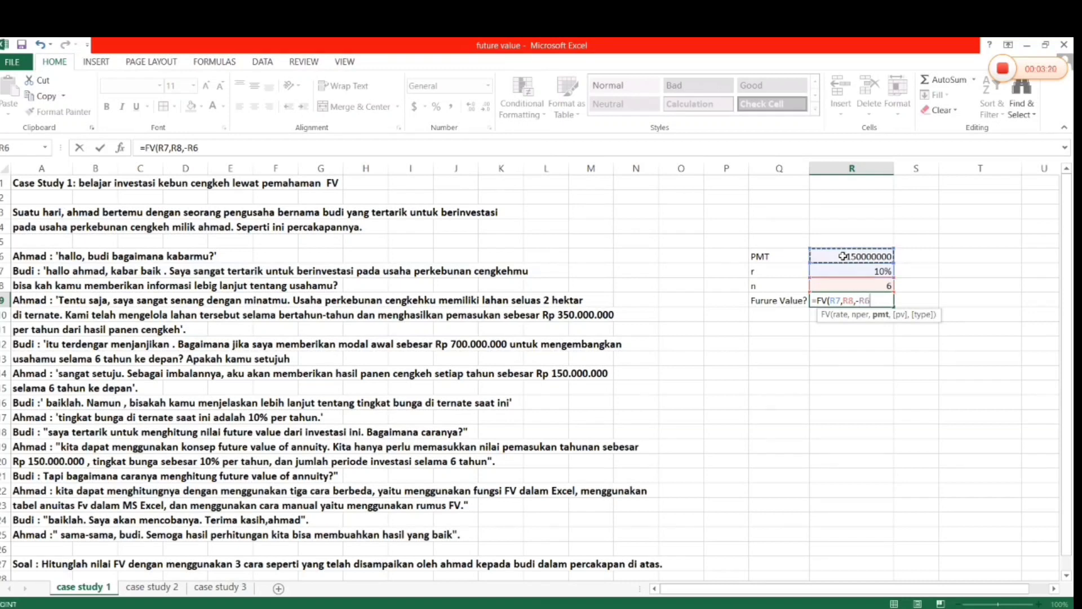
pyautogui.write(')')
pyautogui.press('Return')
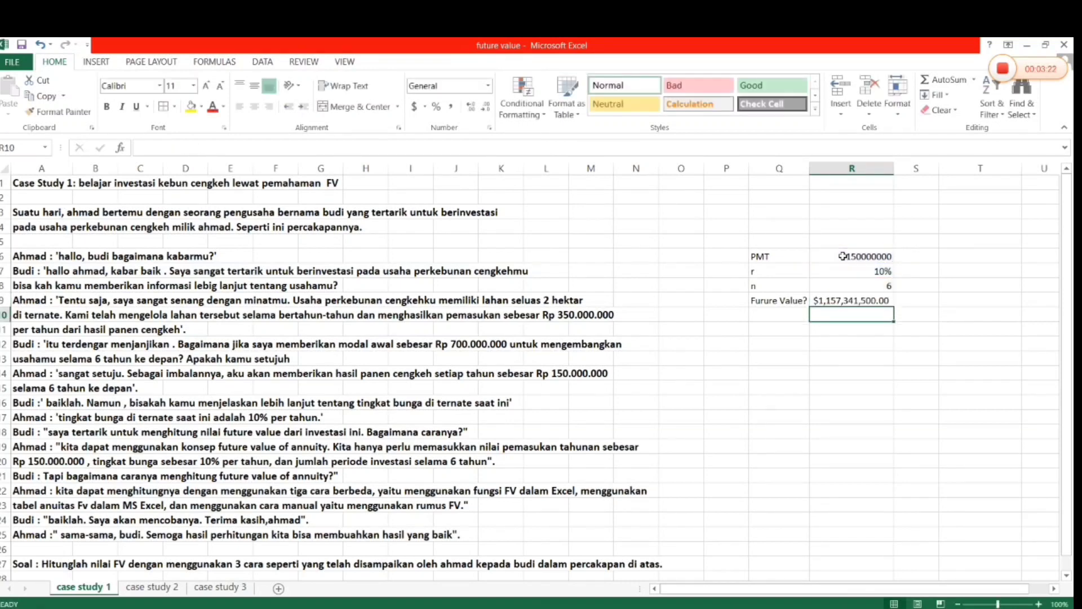
# Reset the future value in R9 to General format and apply the comma style.
pyautogui.click(848, 301)
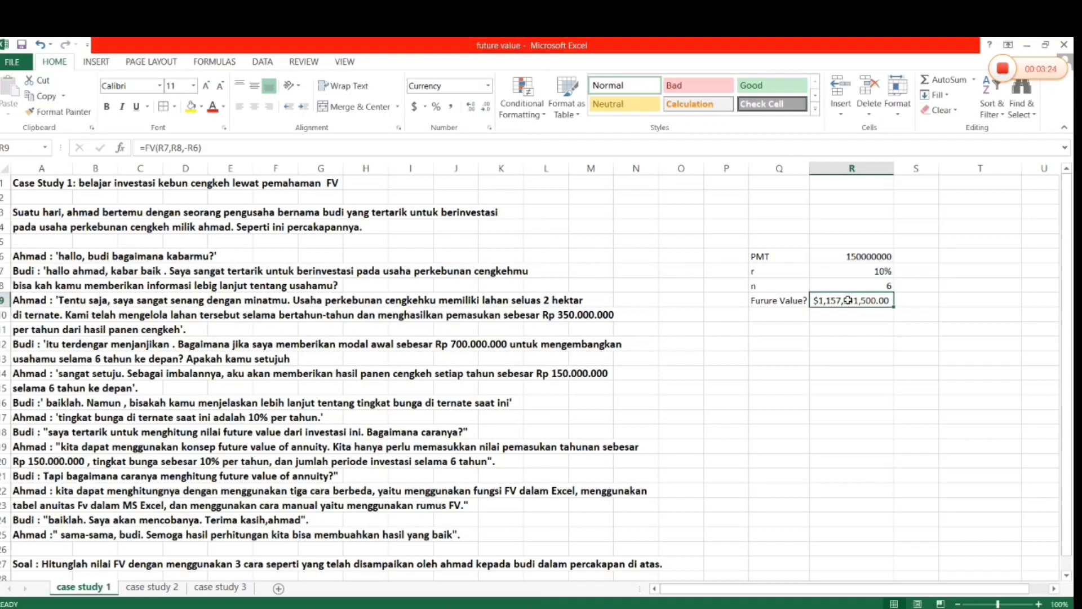
pyautogui.click(489, 88)
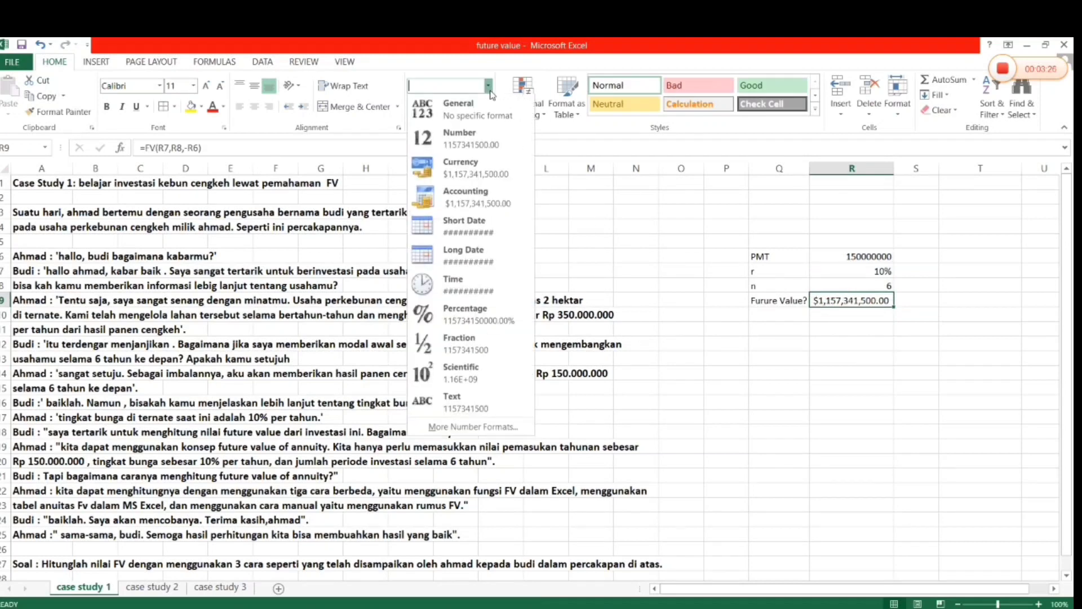
pyautogui.click(482, 104)
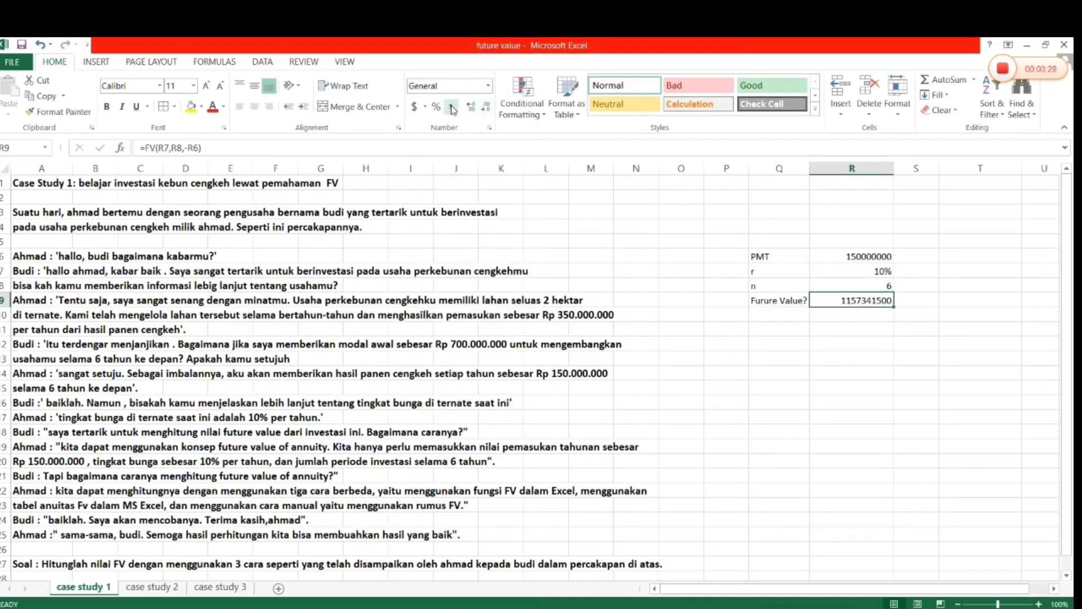
pyautogui.click(452, 107)
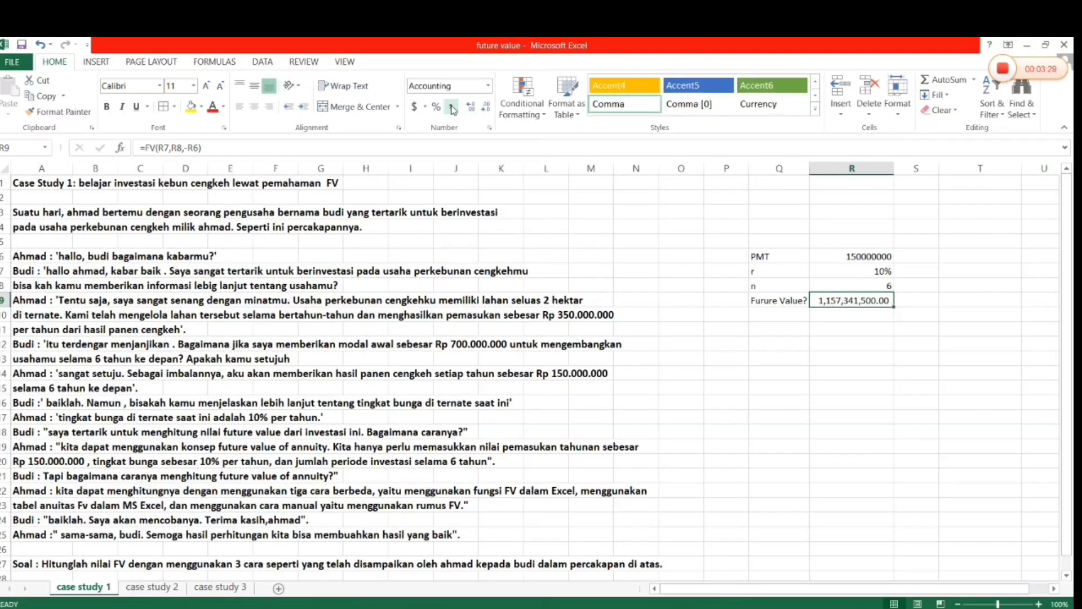
# Add the header Tahun in Q12 and fill Q13:Q18 with the year series 1 to 6.
pyautogui.click(786, 350)
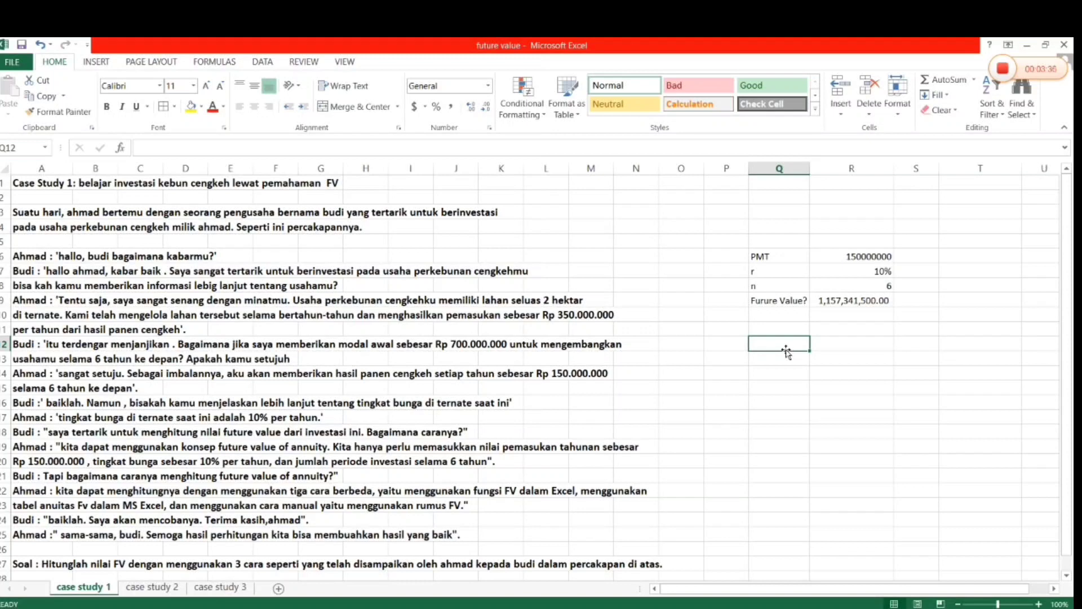
pyautogui.write('tahu')
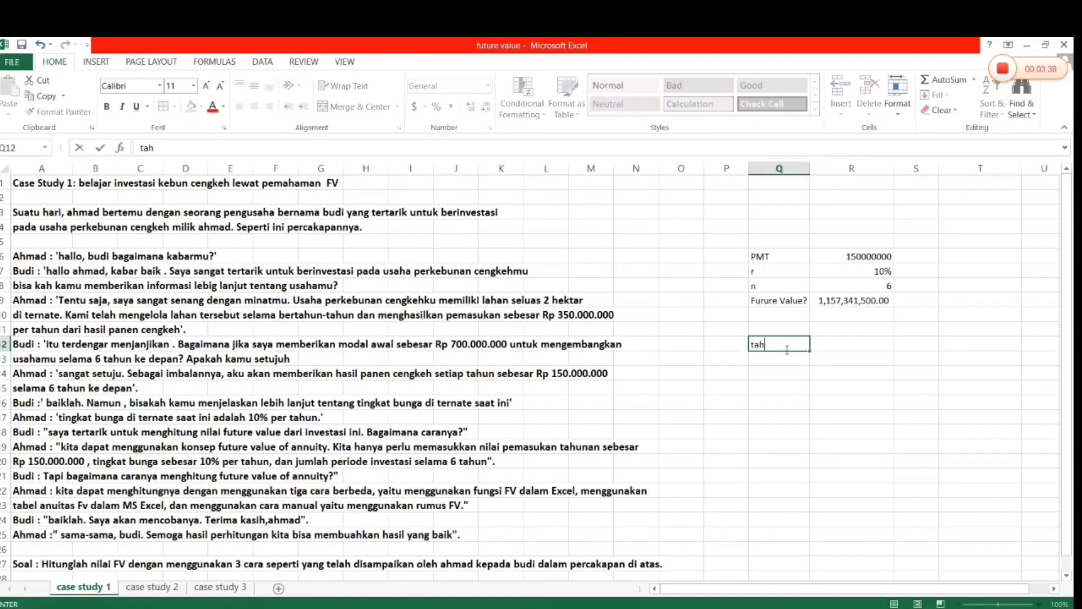
pyautogui.press('BackSpace')
pyautogui.press('BackSpace')
pyautogui.press('BackSpace')
pyautogui.press('Return')
pyautogui.write('1')
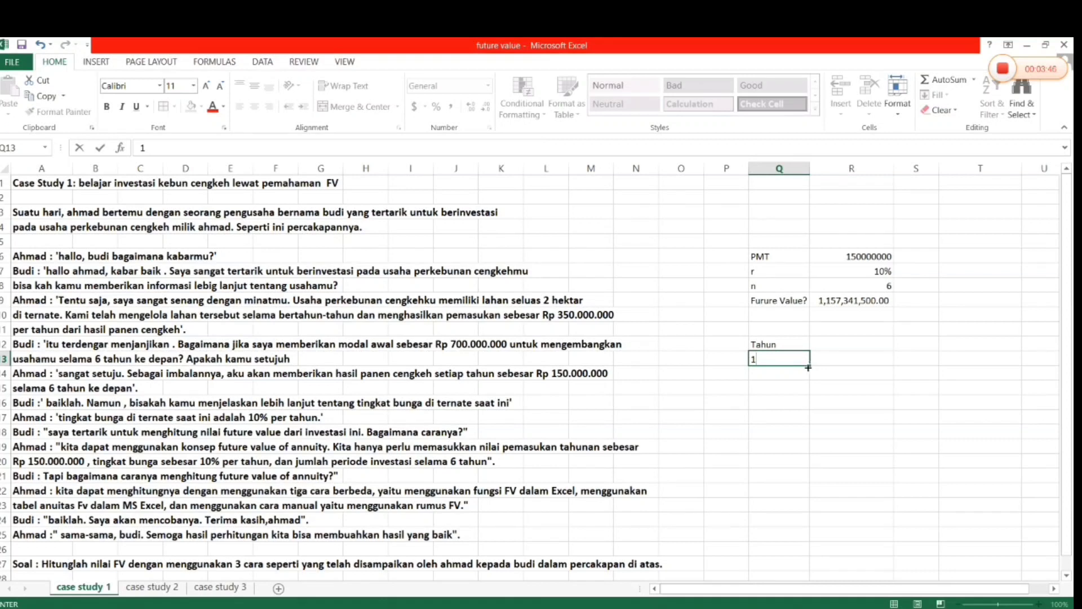
pyautogui.moveTo(810, 367); pyautogui.dragTo(812, 436)
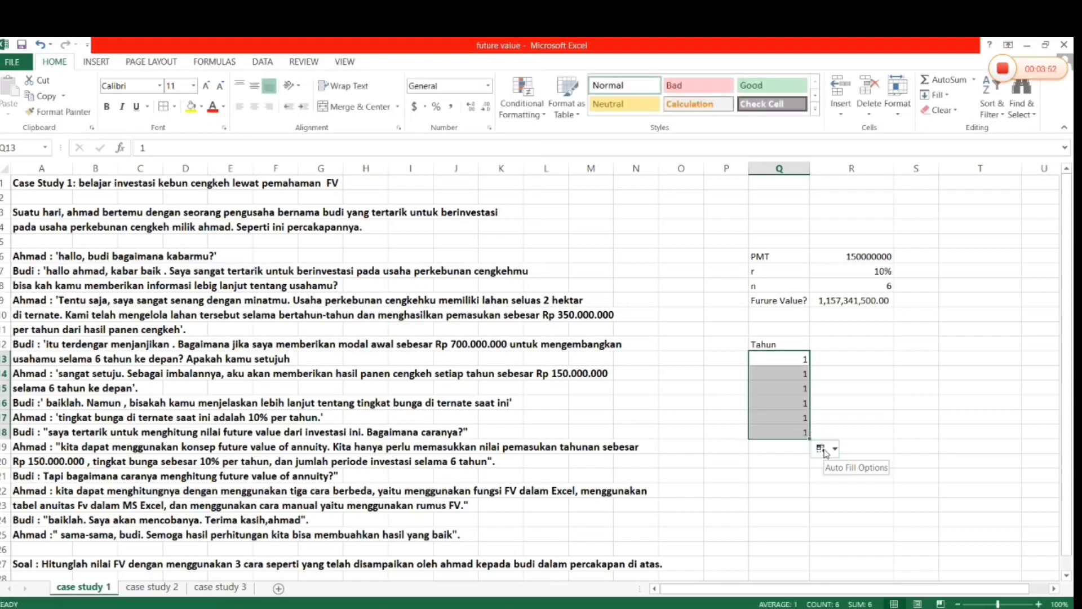
pyautogui.click(825, 453)
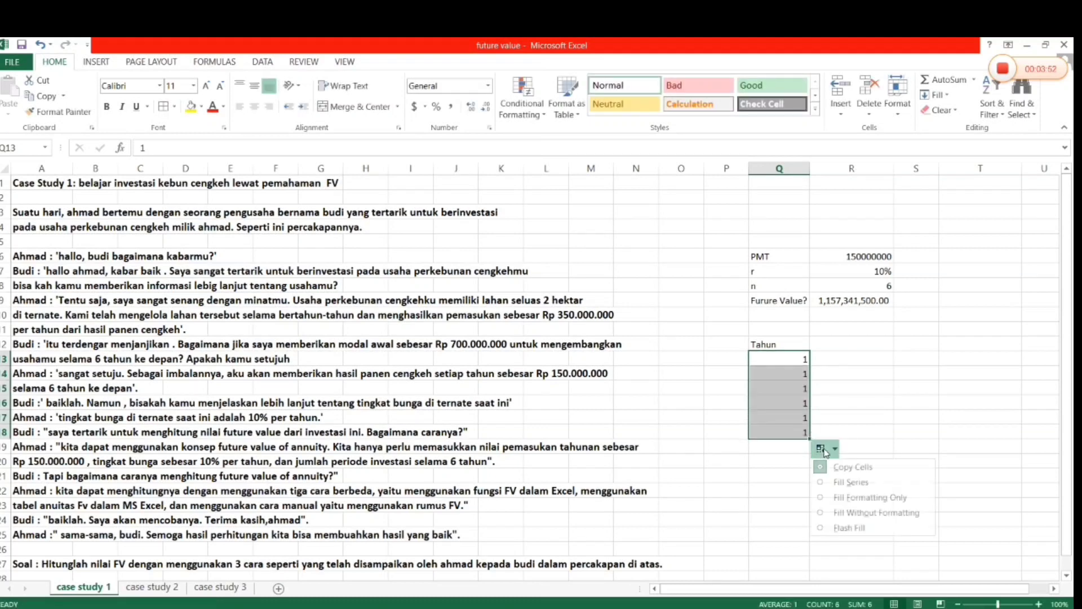
pyautogui.click(855, 481)
# Add the header Cash Flow in R12 and fill R13:R18 with 150000000 for every year.
pyautogui.click(847, 341)
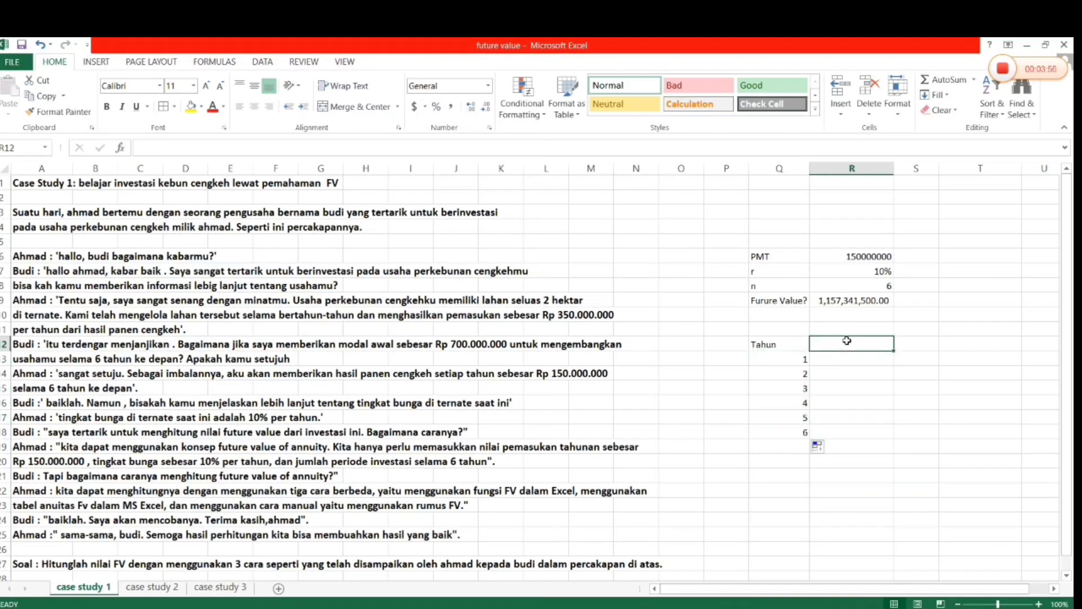
pyautogui.write('Cash Flow')
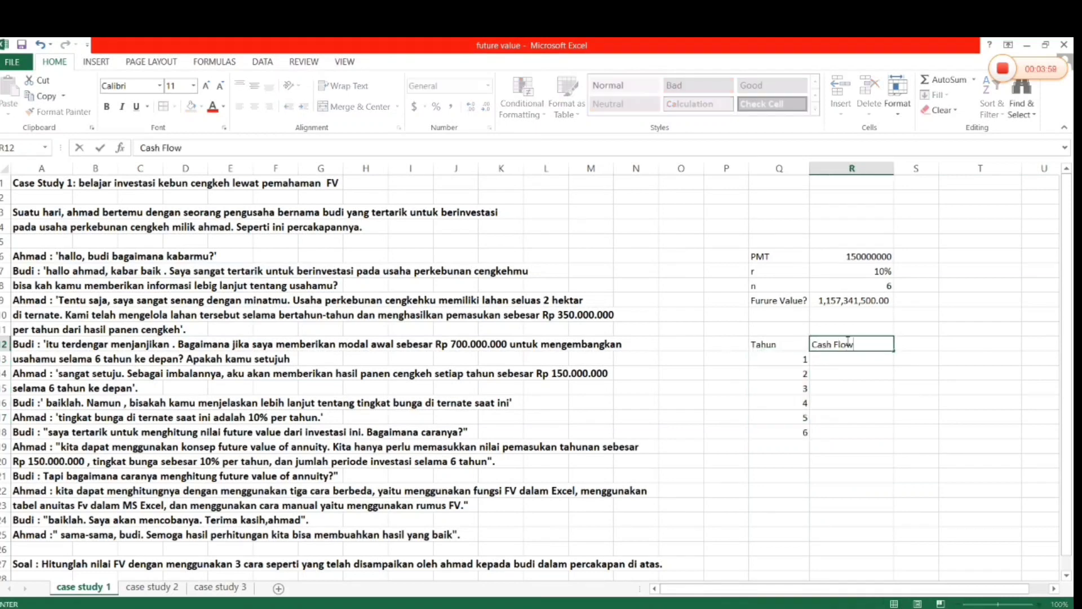
pyautogui.press('Tab')
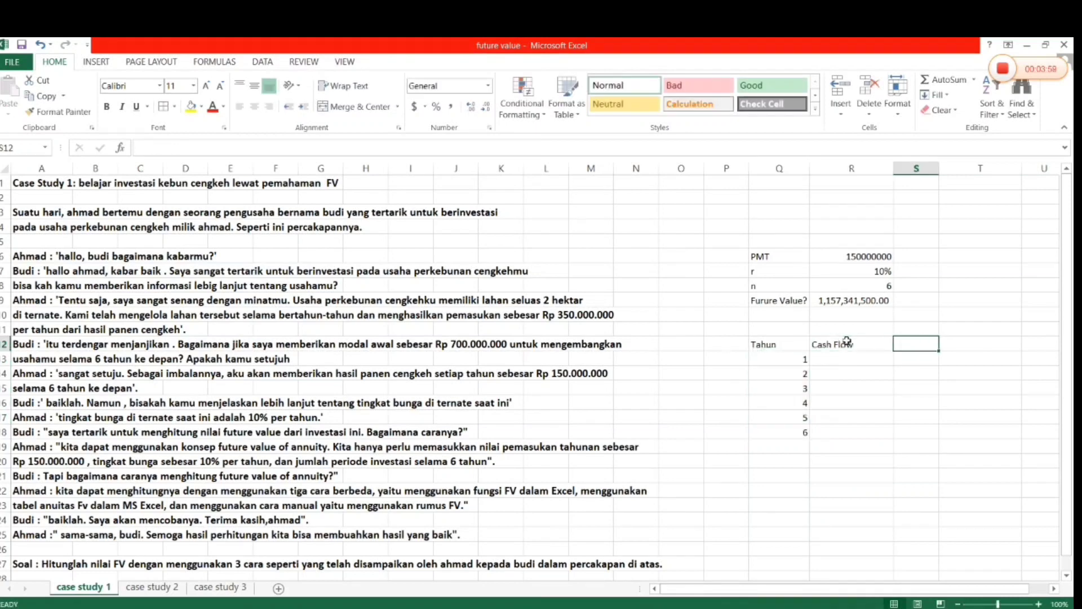
pyautogui.click(847, 342)
pyautogui.press('Down')
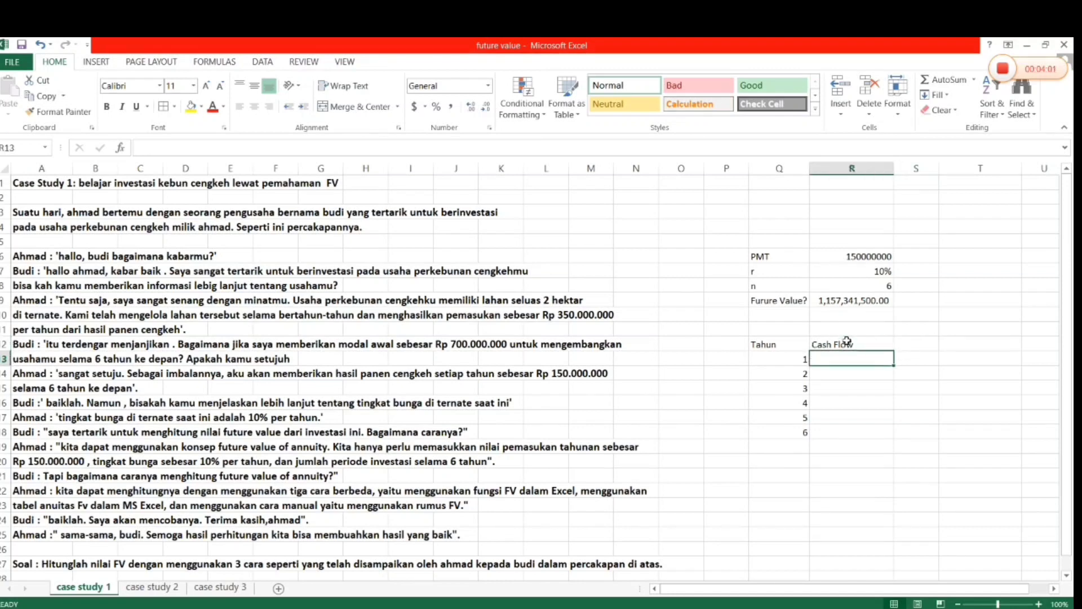
pyautogui.write('1500')
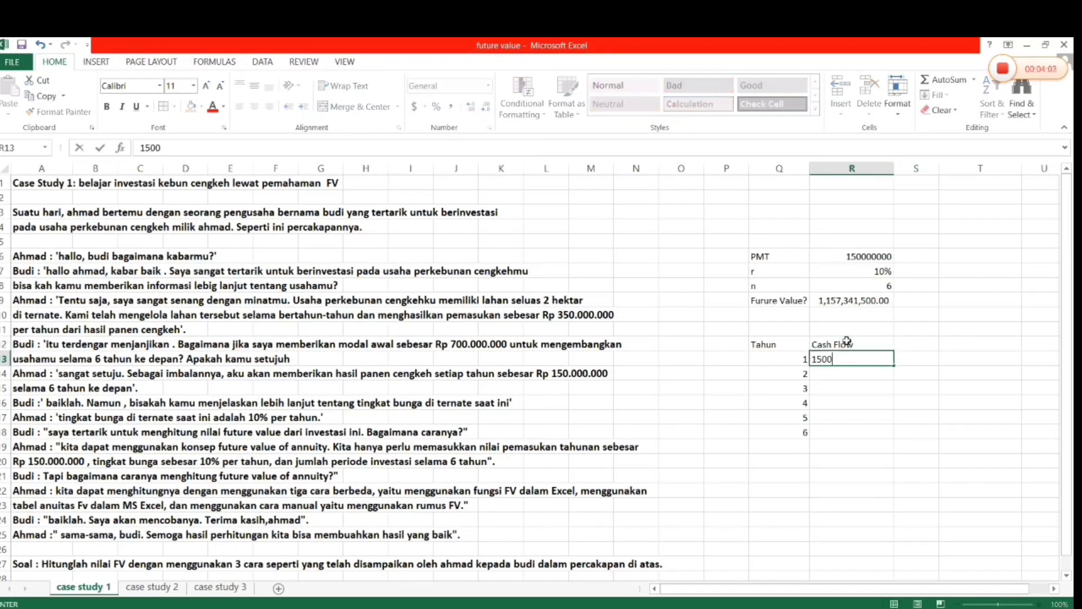
pyautogui.write('00000')
pyautogui.moveTo(895, 366); pyautogui.dragTo(896, 438)
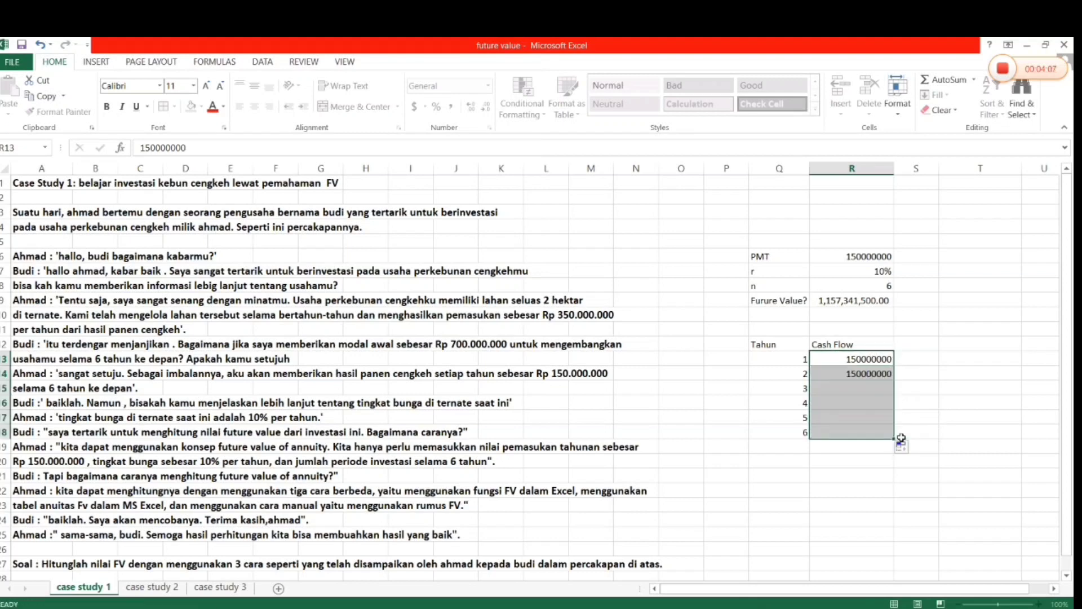
# Add the header Diskonto in S12 and fill S13:S18 with 10% for every year.
pyautogui.click(924, 346)
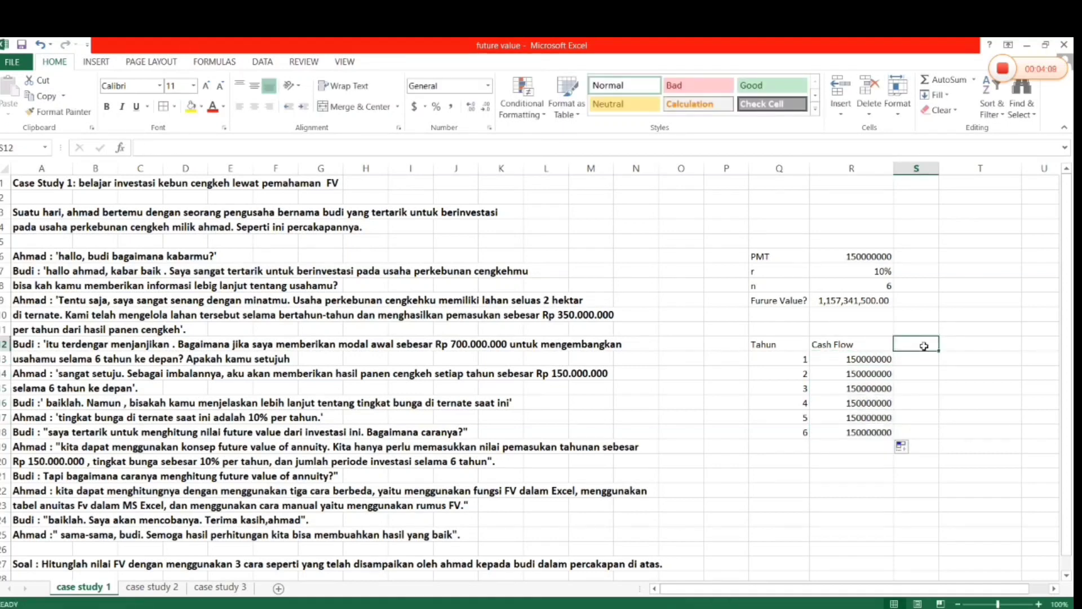
pyautogui.write('Dik')
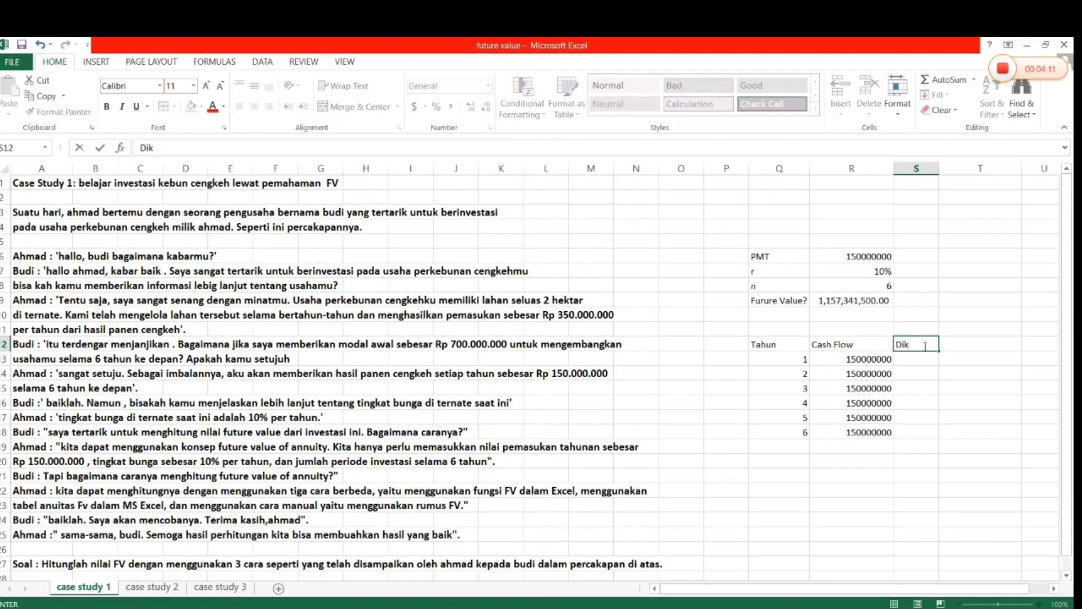
pyautogui.write('konto')
pyautogui.press('Return')
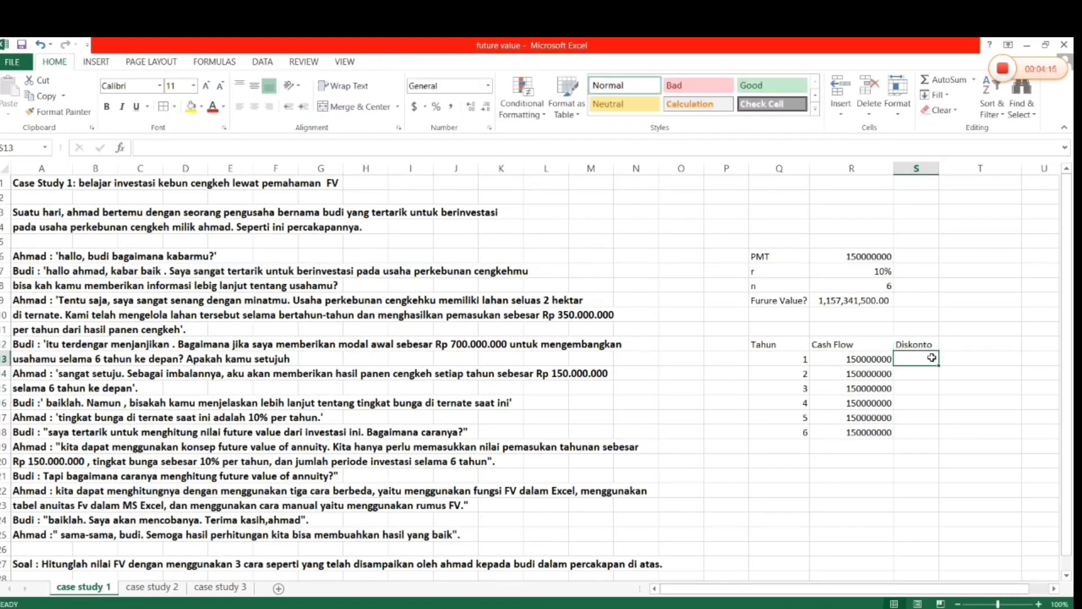
pyautogui.write('1-')
pyautogui.press('BackSpace')
pyautogui.write('0')
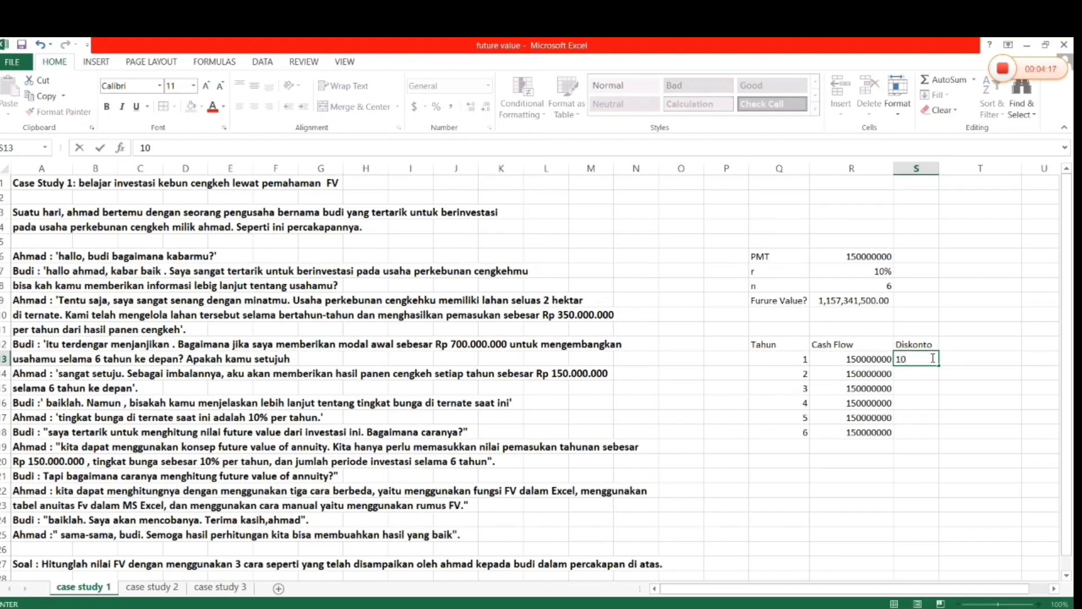
pyautogui.write('%')
pyautogui.moveTo(938, 366); pyautogui.dragTo(947, 437)
# Add the header Furture Value in T12, beside the Diskonto column.
pyautogui.click(990, 341)
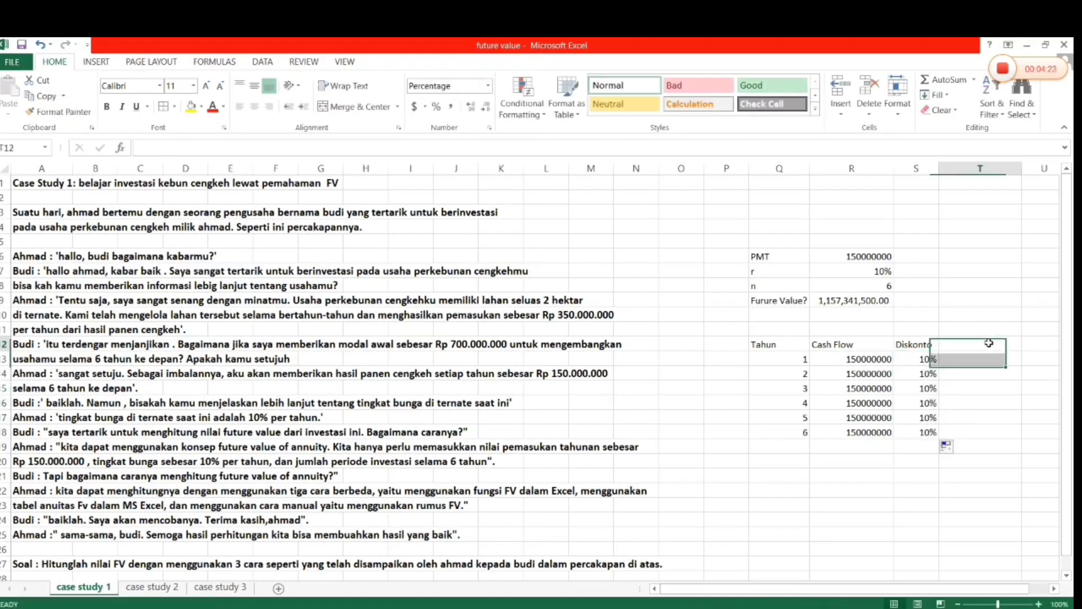
pyautogui.write('Furutre')
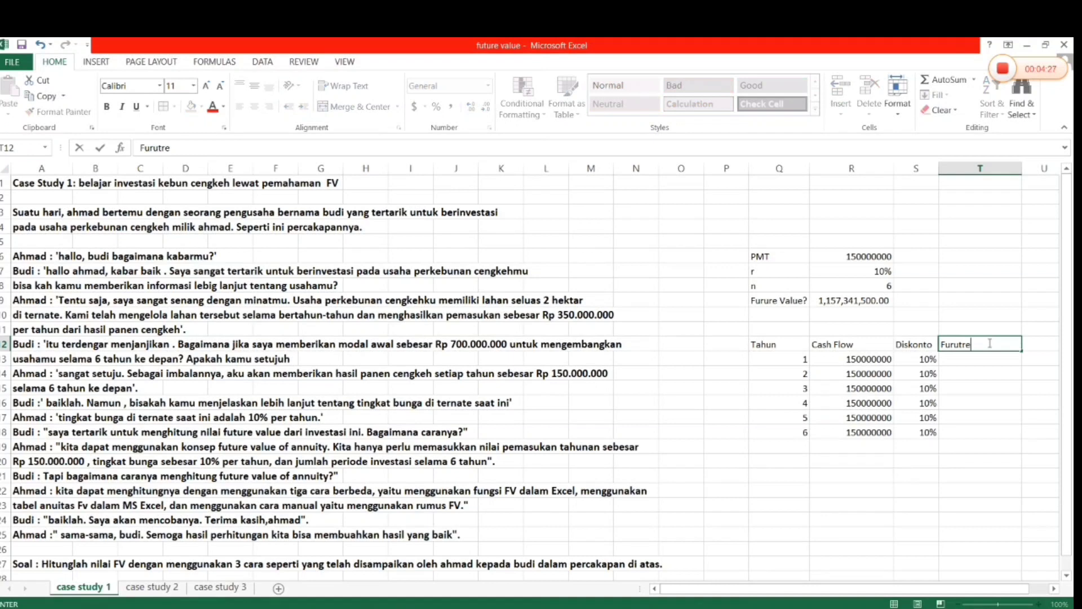
pyautogui.write('ure')
pyautogui.click(958, 346)
pyautogui.press('BackSpace')
pyautogui.write('Value')
# Calculate the year 2 future value in T14 with =R13*(1+S14)+R14 and apply the comma style to it.
pyautogui.click(983, 368)
pyautogui.write('=')
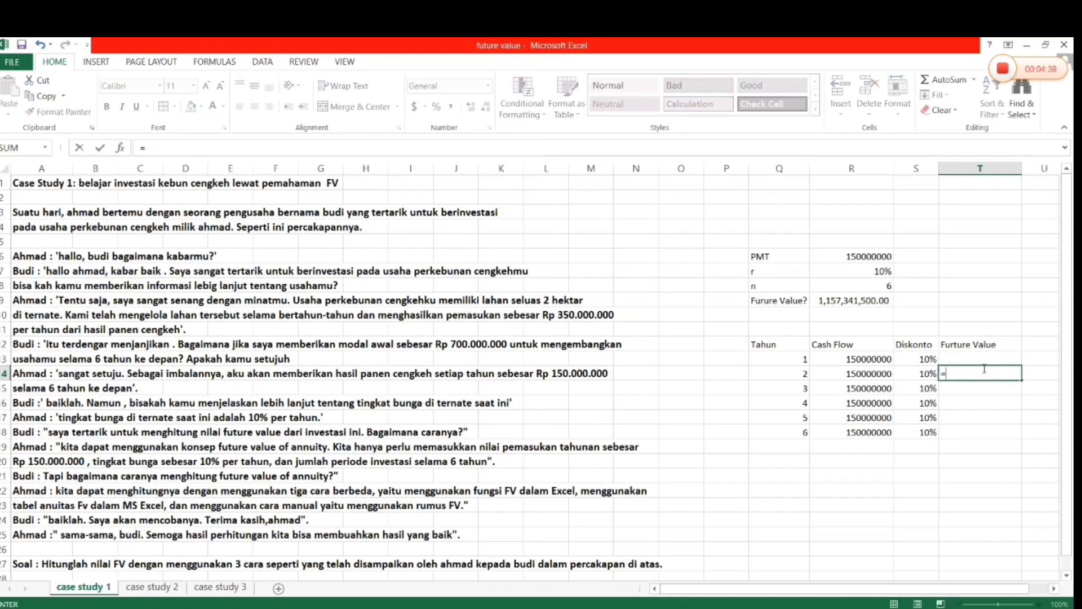
pyautogui.click(864, 360)
pyautogui.write('*')
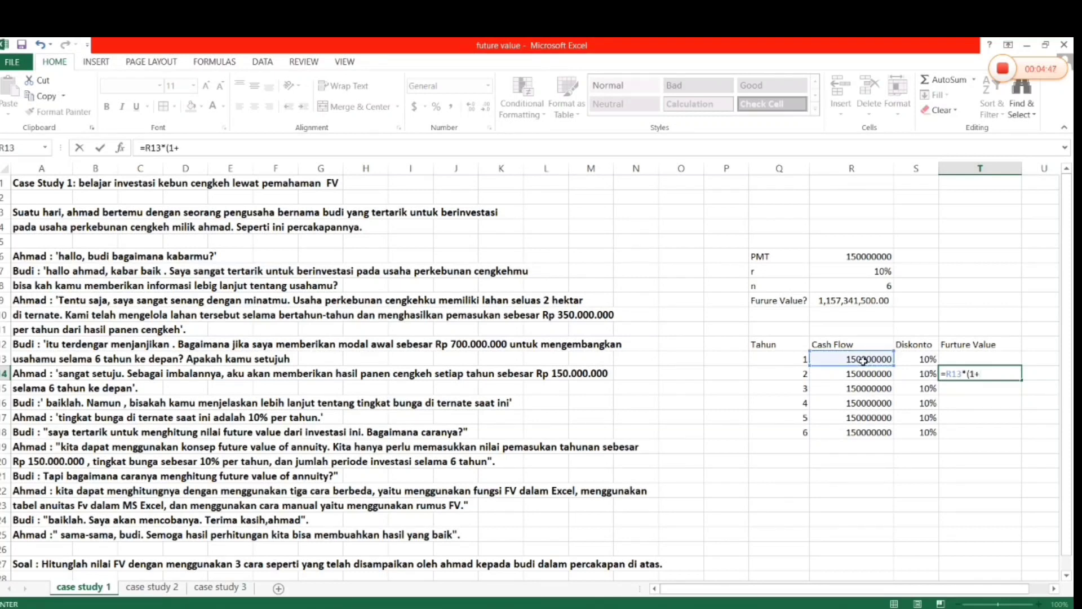
pyautogui.write('(1+')
pyautogui.click(925, 373)
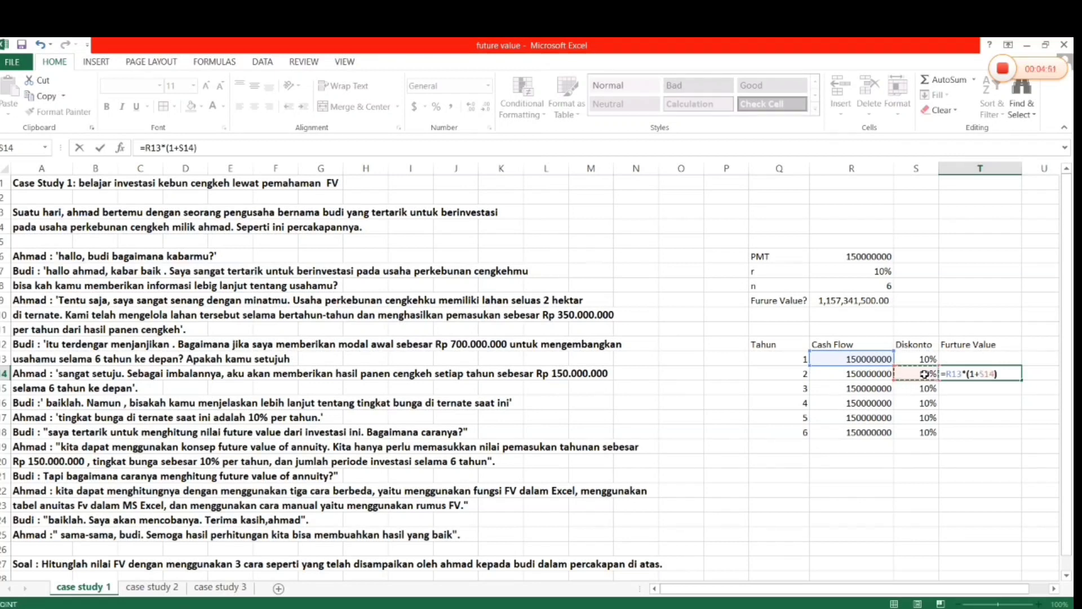
pyautogui.write(')+')
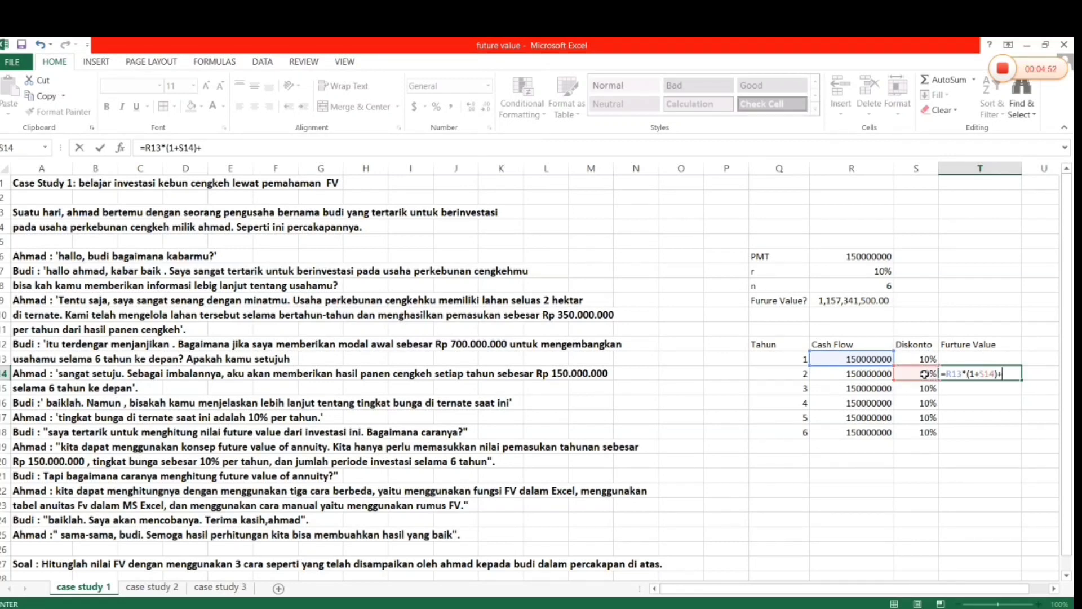
pyautogui.click(851, 375)
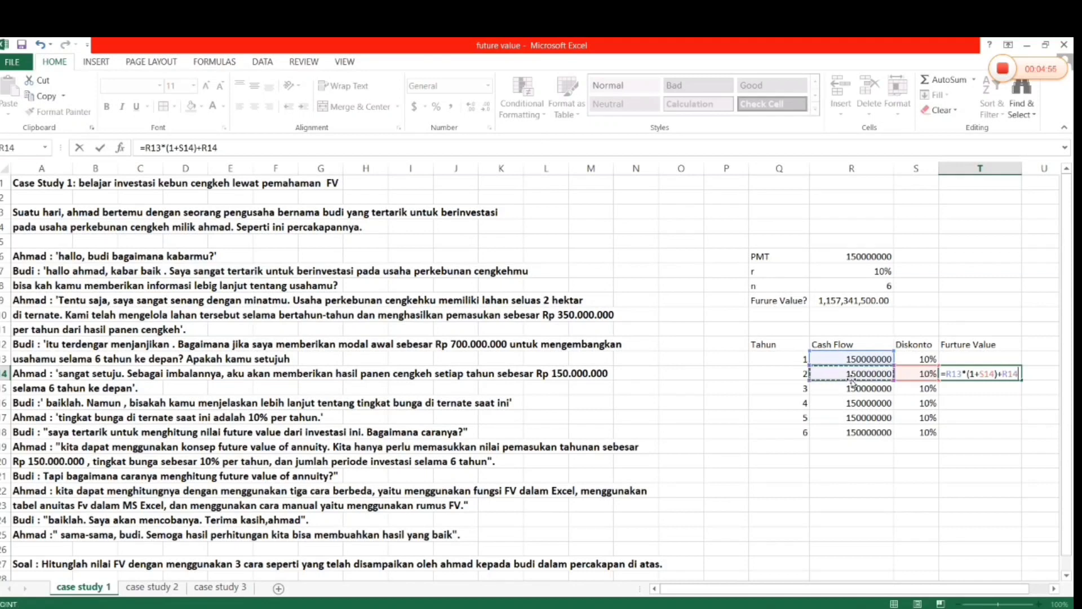
pyautogui.write(')')
pyautogui.press('Return')
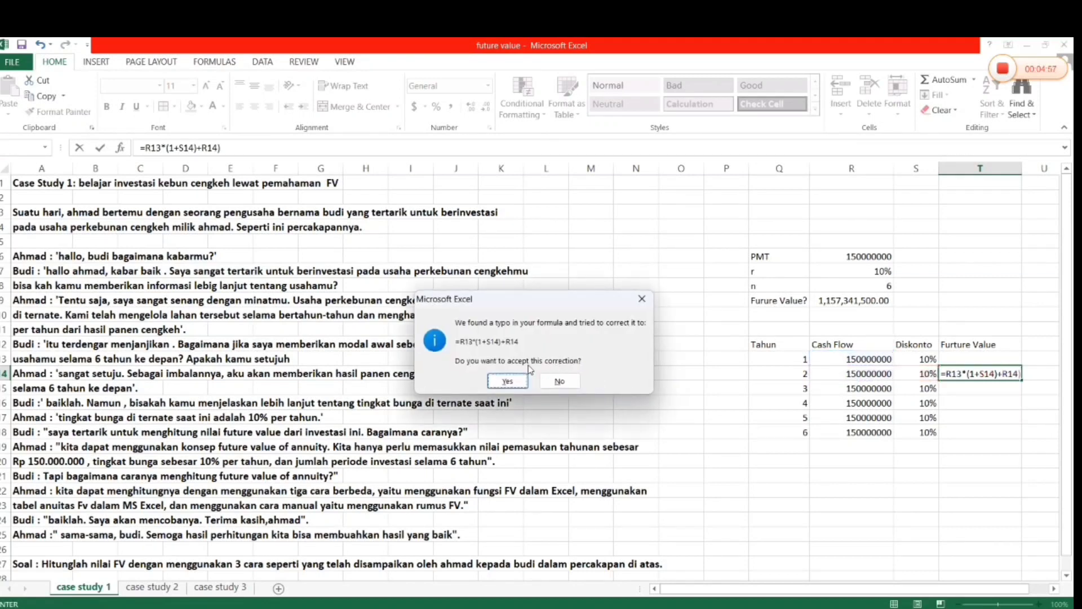
pyautogui.click(507, 381)
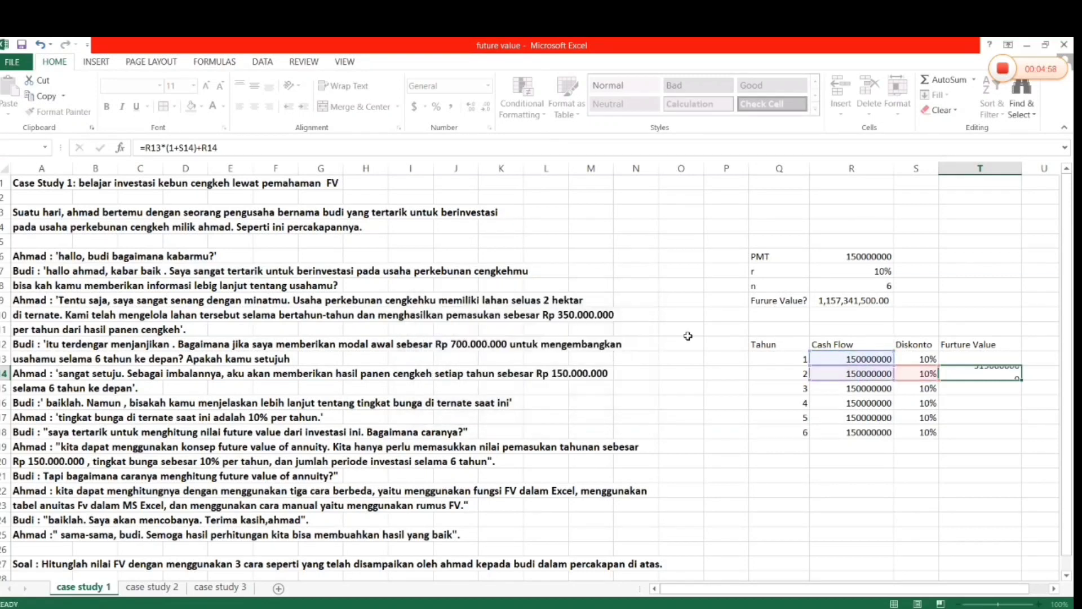
pyautogui.click(960, 376)
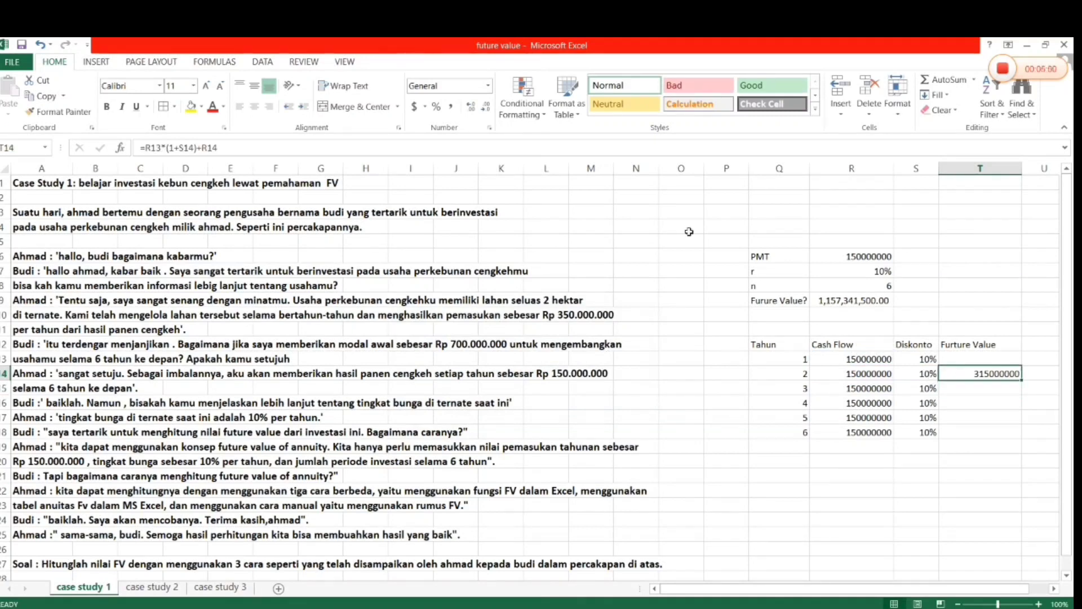
pyautogui.click(451, 107)
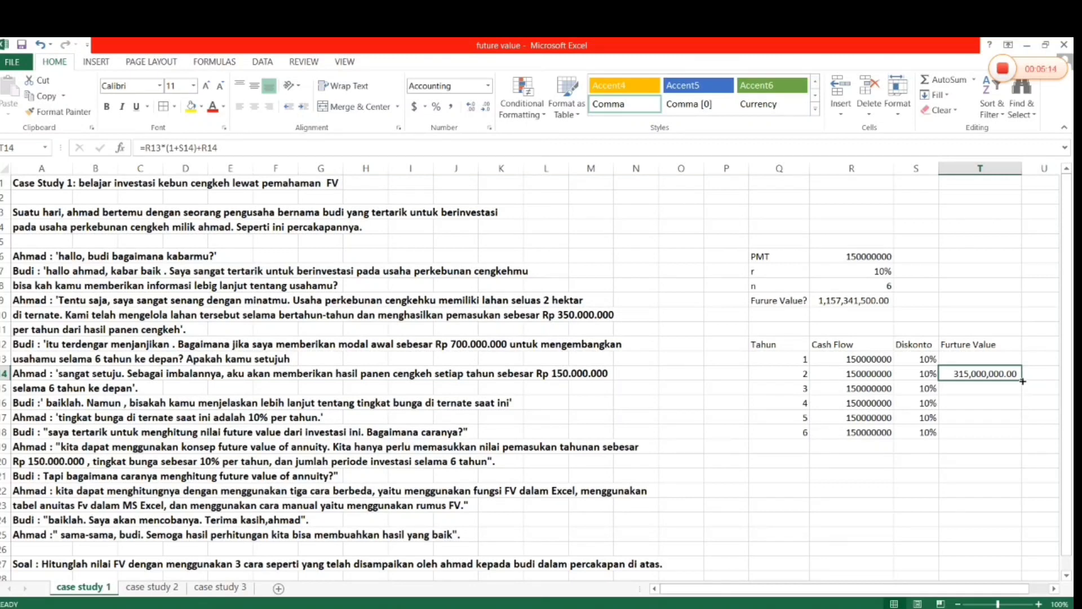
# Calculate the year 3 future value in T15 with the formula =T14*(1+S15)+R15.
pyautogui.click(980, 389)
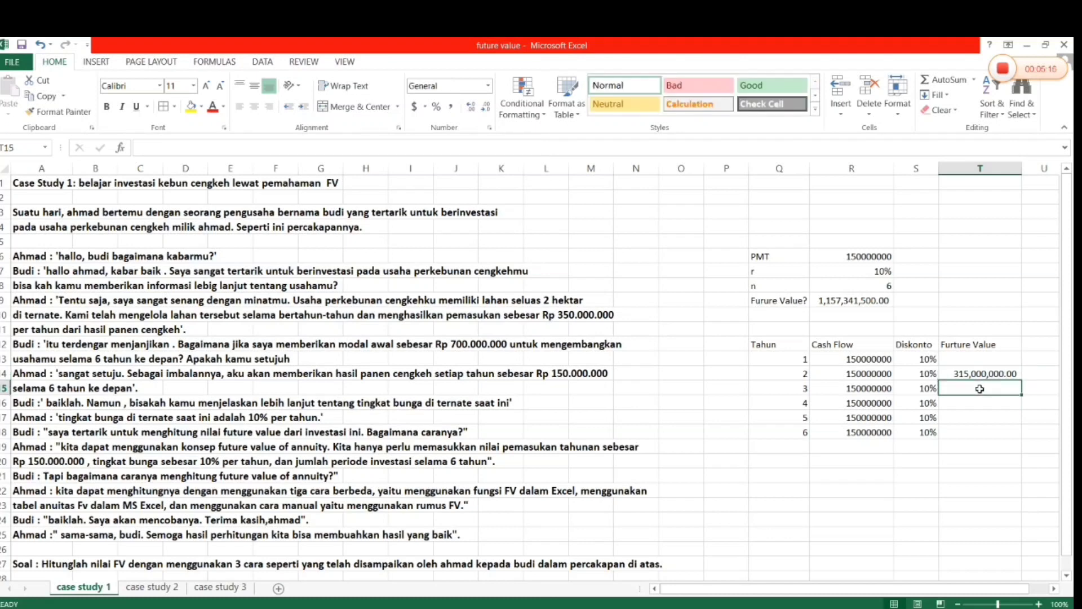
pyautogui.write('=')
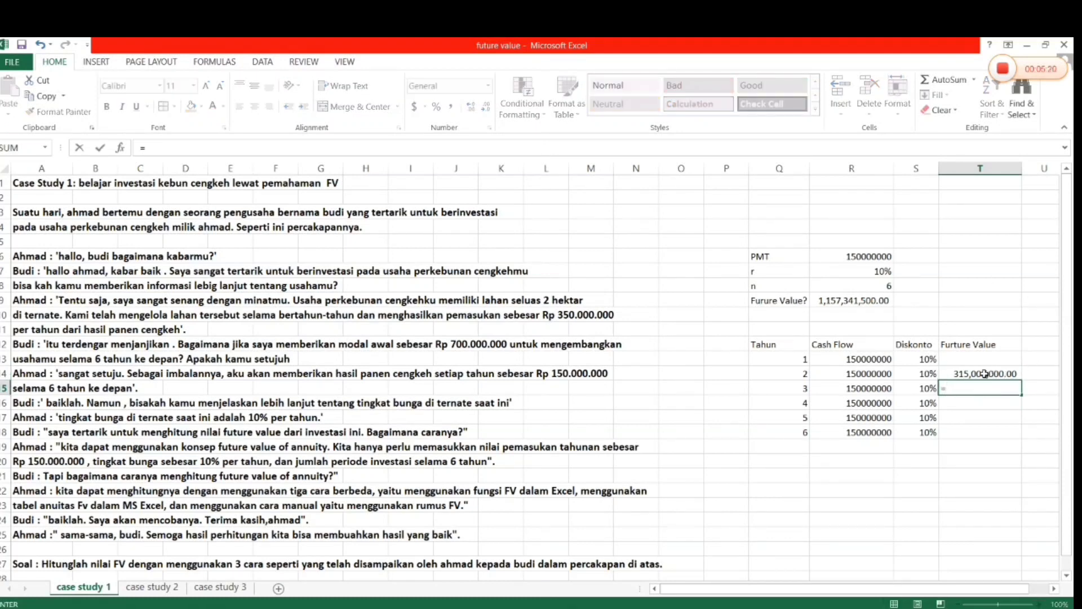
pyautogui.click(984, 373)
pyautogui.write('*')
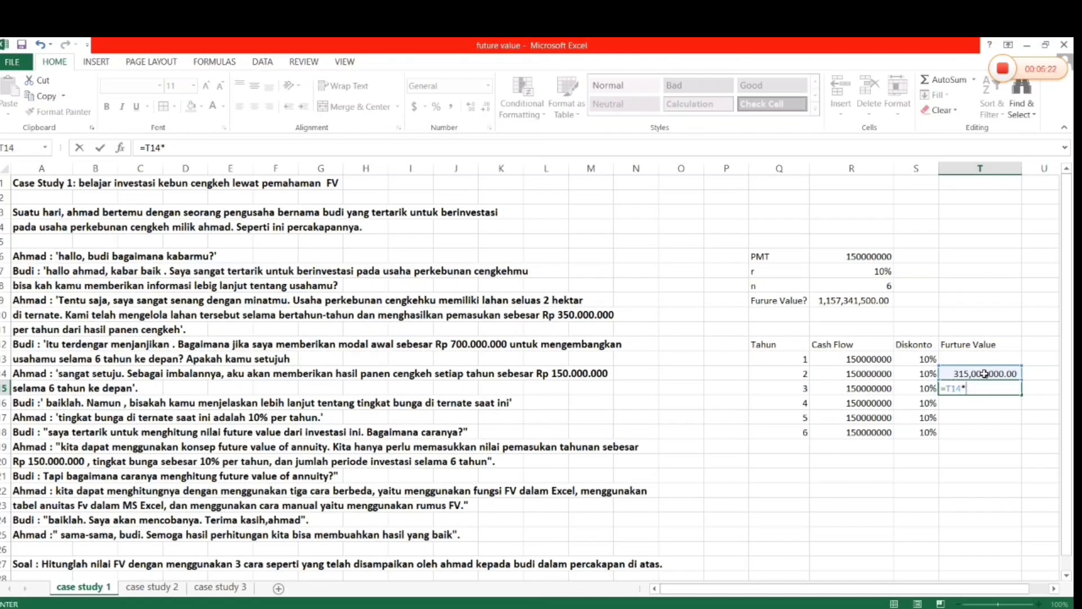
pyautogui.write('(1+')
pyautogui.click(918, 390)
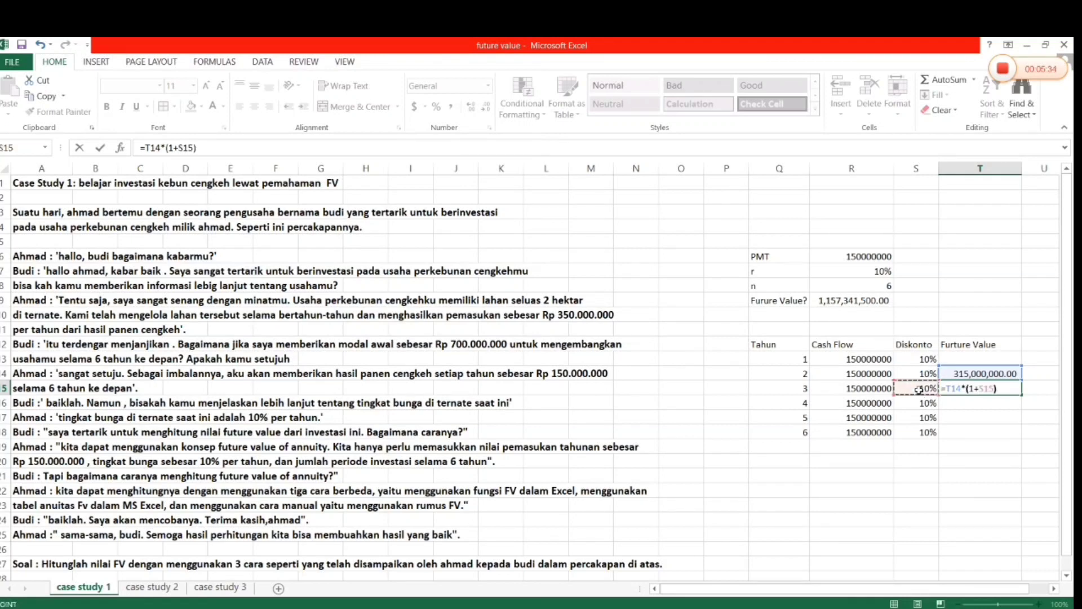
pyautogui.write(')+')
pyautogui.click(884, 389)
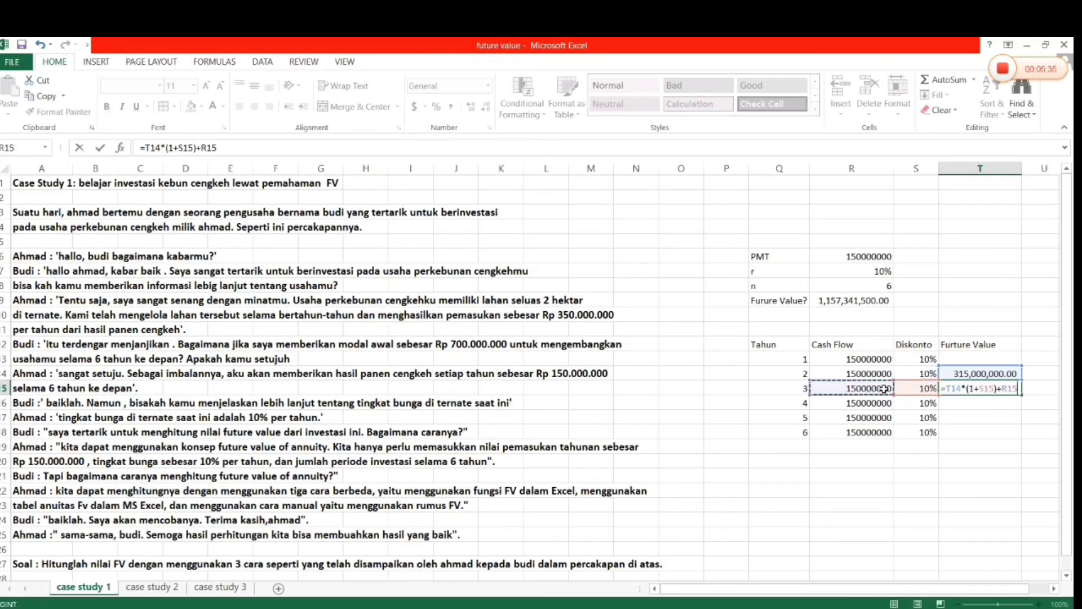
pyautogui.press('Return')
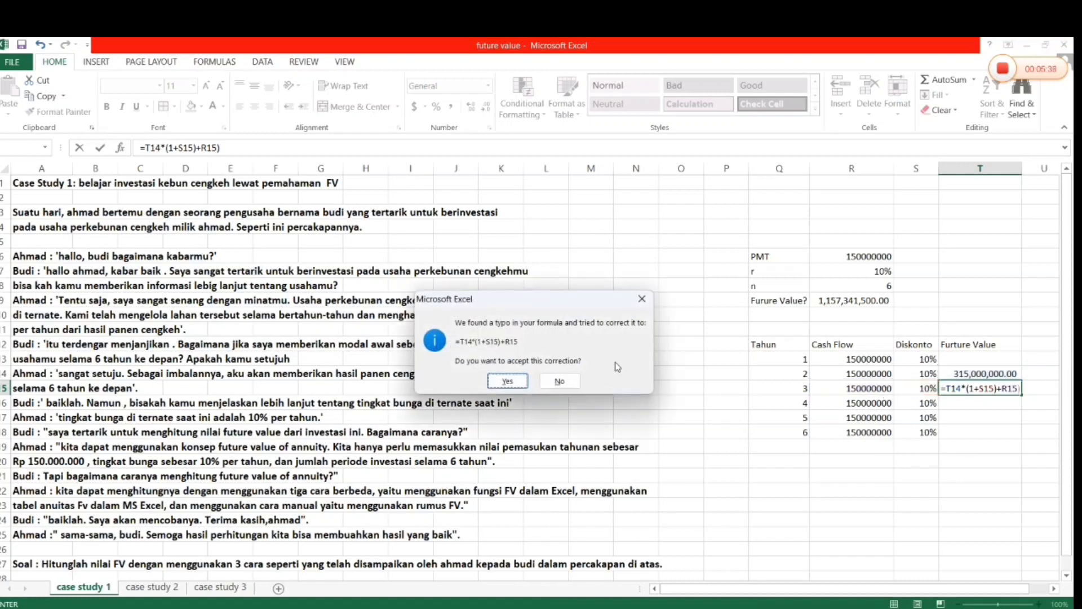
pyautogui.click(508, 381)
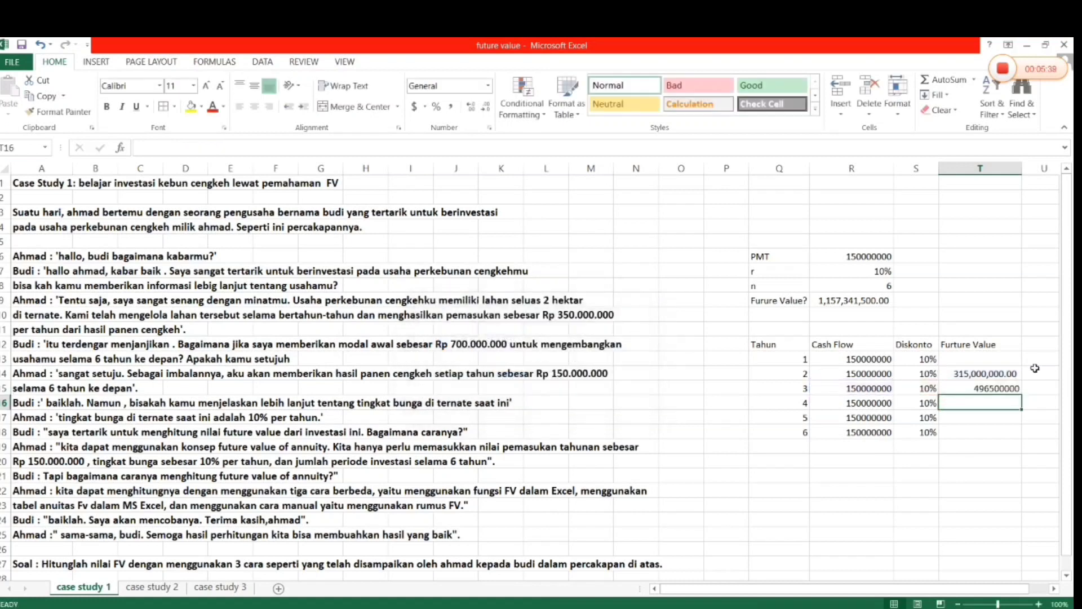
# Apply the comma style to T15 and fill its formula down to T18 for years 4 to 6.
pyautogui.click(1006, 390)
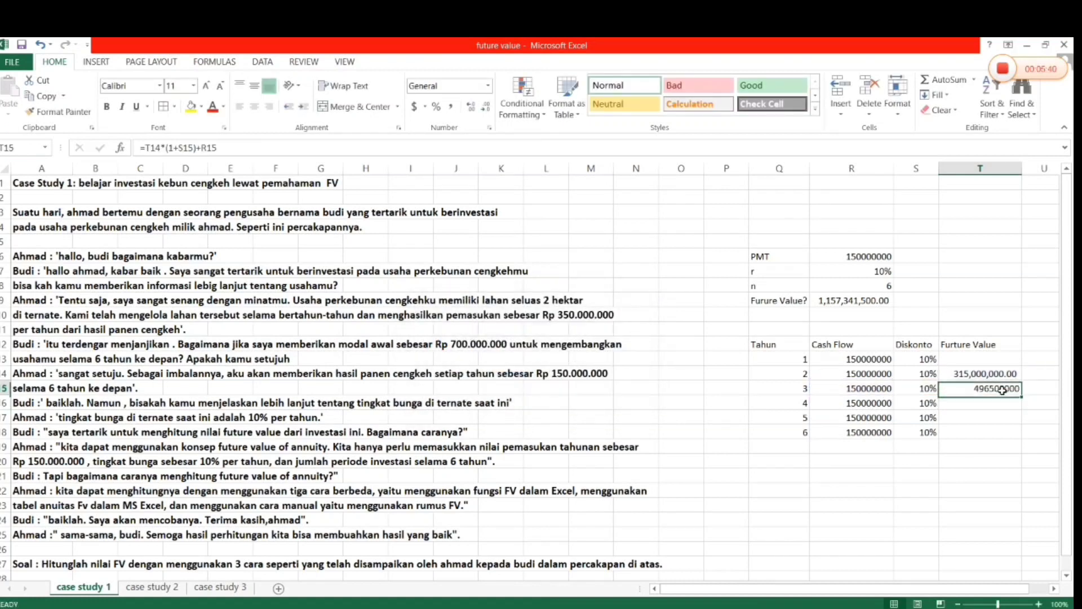
pyautogui.click(451, 107)
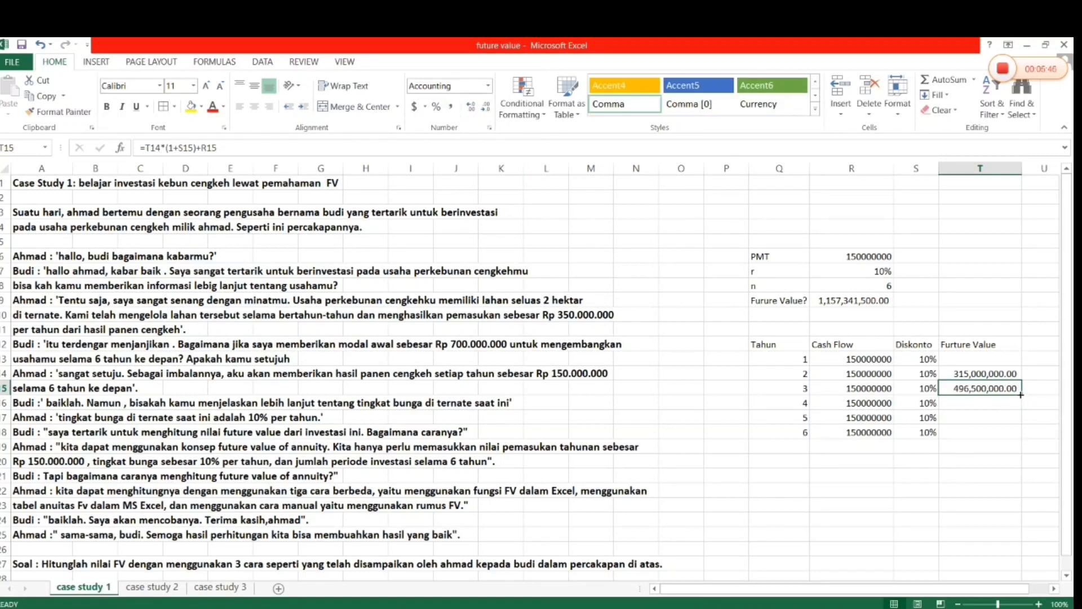
pyautogui.moveTo(1021, 395); pyautogui.dragTo(1018, 435)
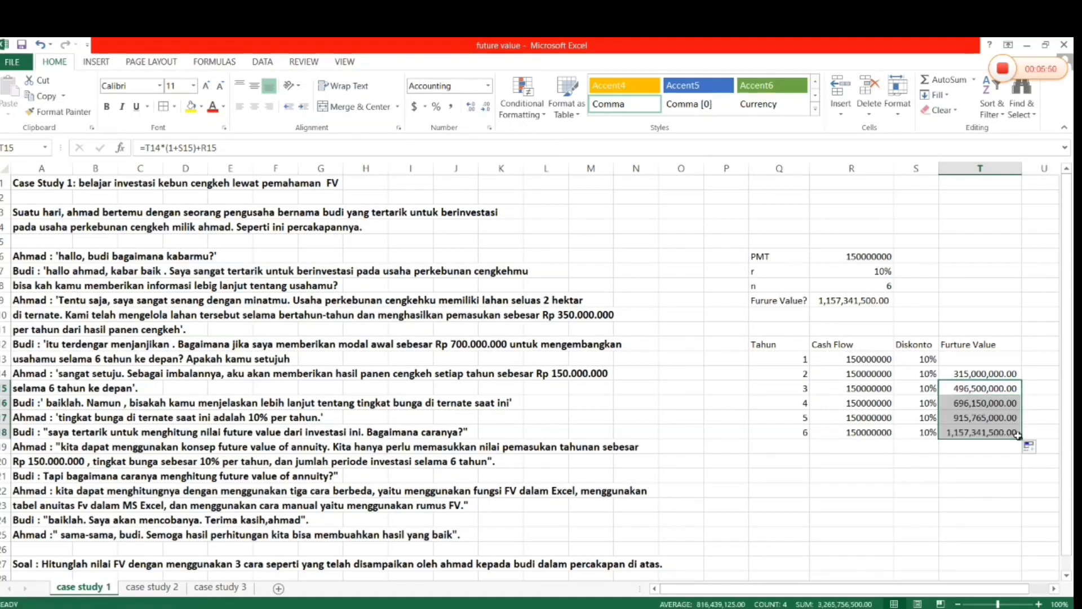
pyautogui.click(969, 429)
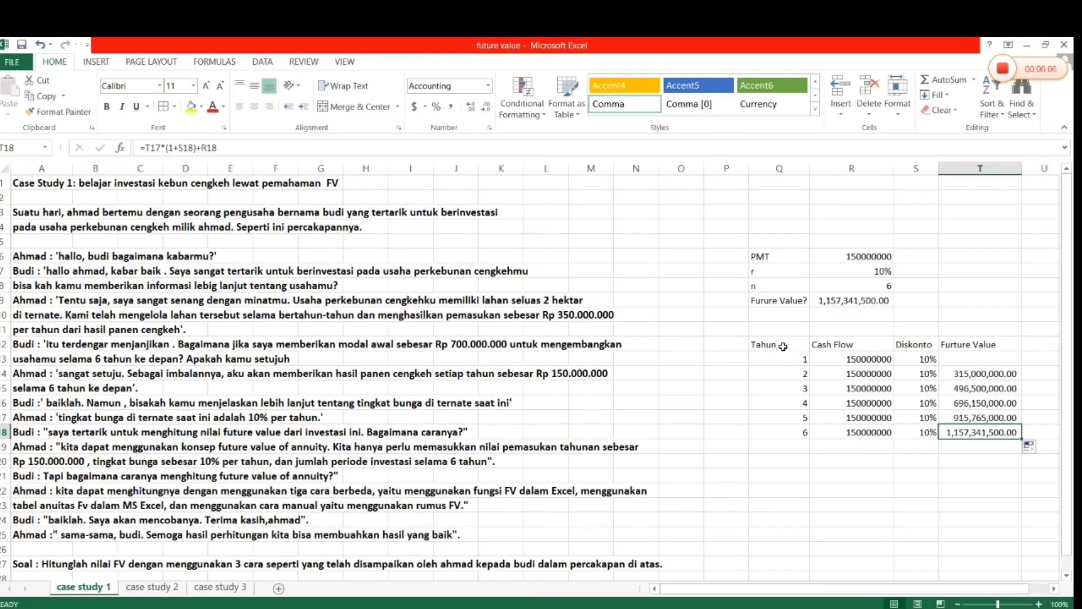
# Put borders around all cells of the annuity table Q12:T18 and center its contents.
pyautogui.moveTo(782, 346); pyautogui.dragTo(1018, 436)
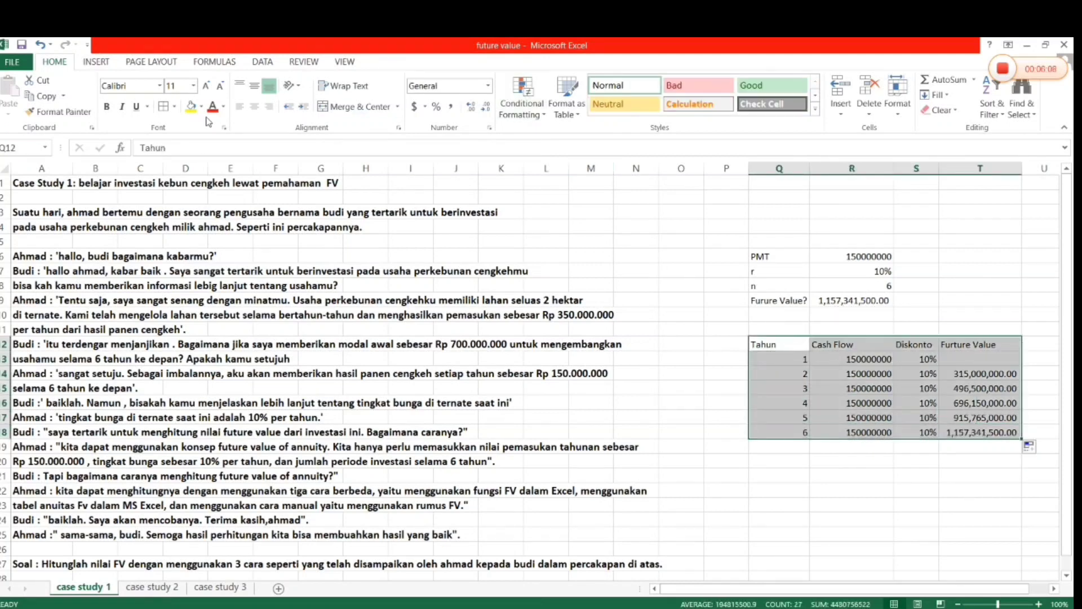
pyautogui.click(163, 107)
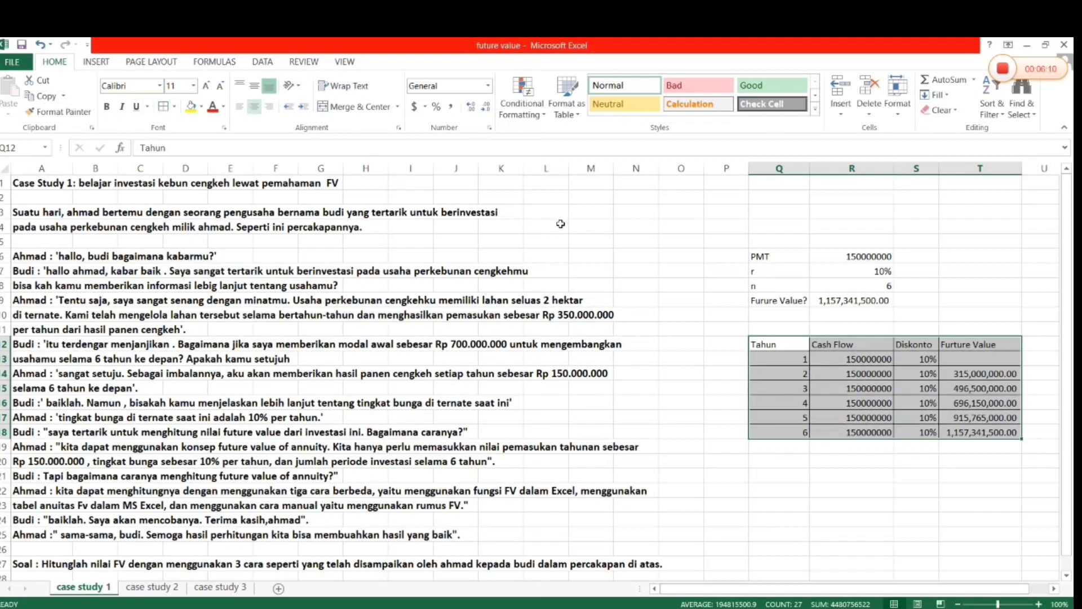
pyautogui.click(881, 479)
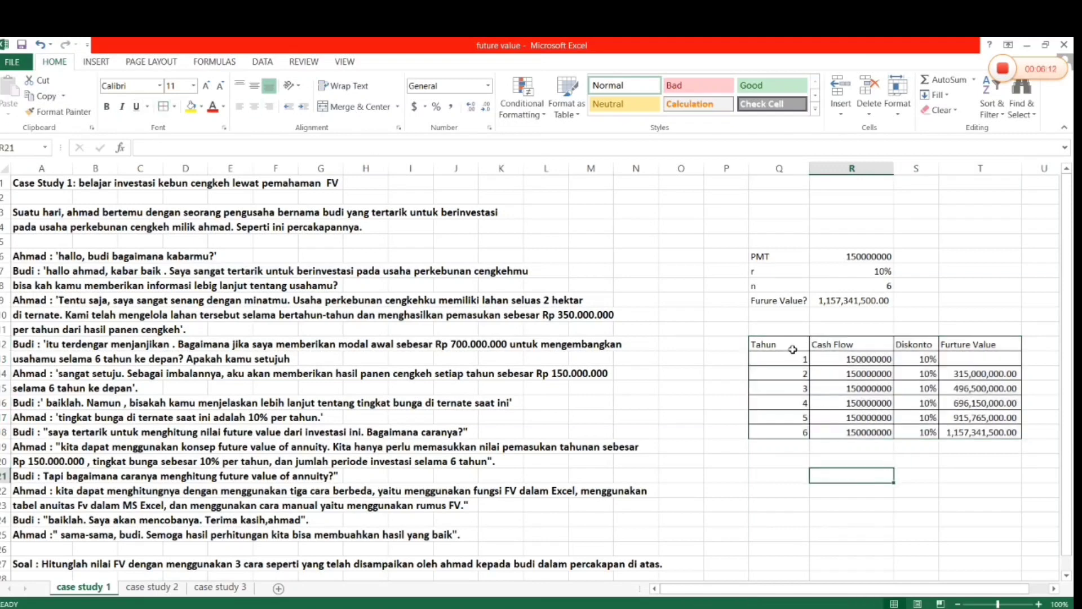
pyautogui.moveTo(792, 349); pyautogui.dragTo(1017, 436)
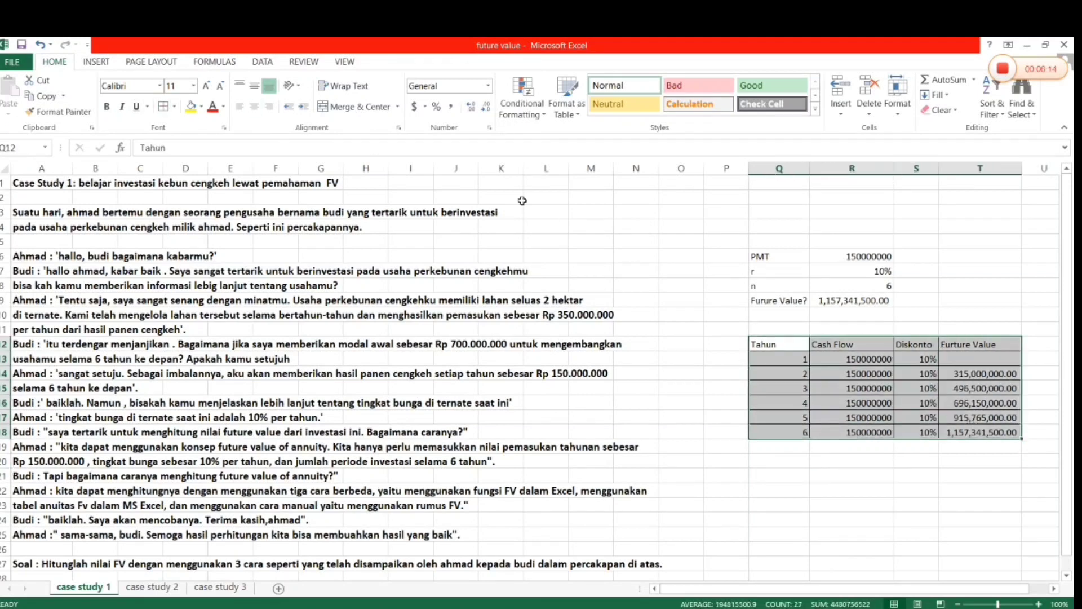
pyautogui.click(254, 107)
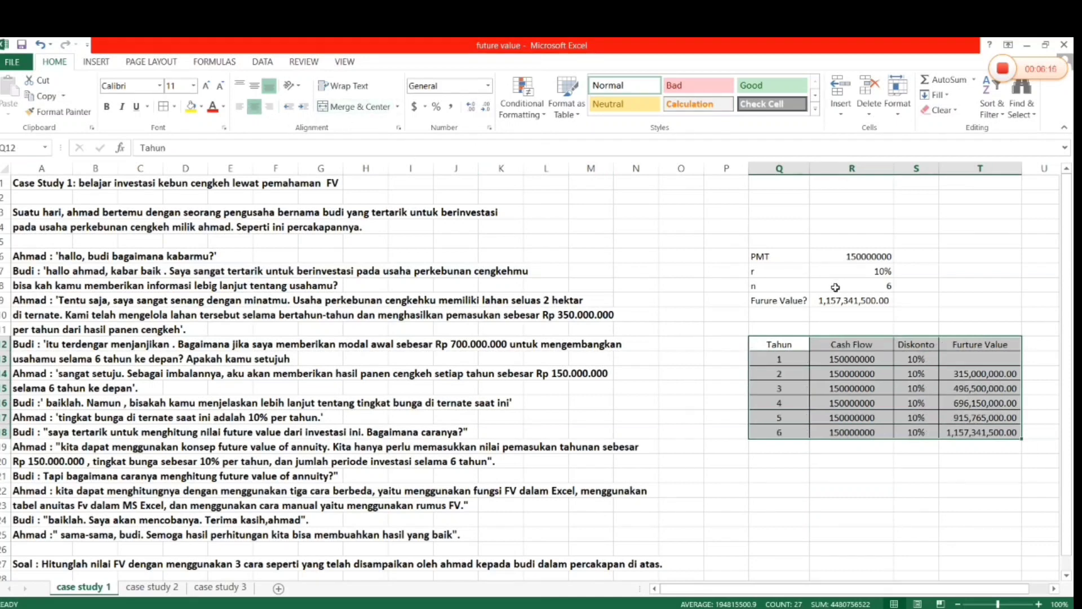
# Make the FV function result in R9 and the year 6 future value in T18 bold.
pyautogui.click(832, 298)
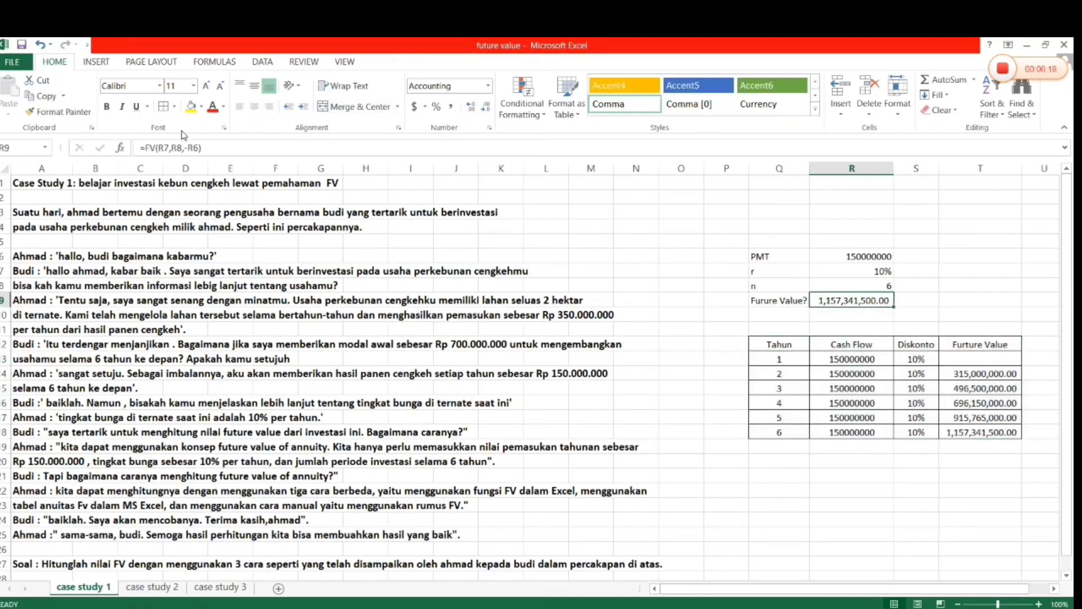
pyautogui.click(107, 107)
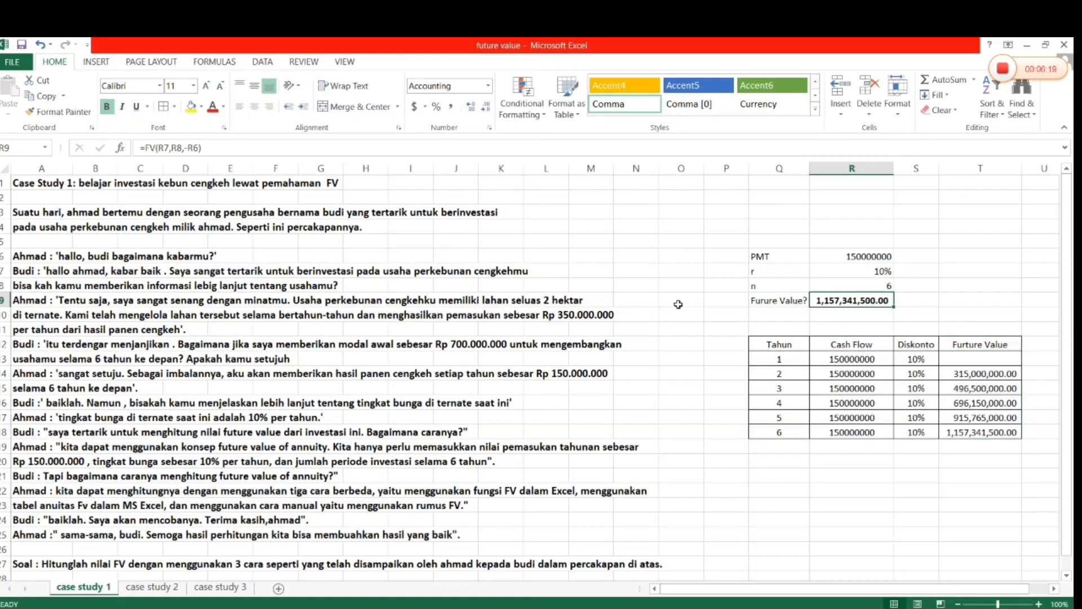
pyautogui.click(1001, 430)
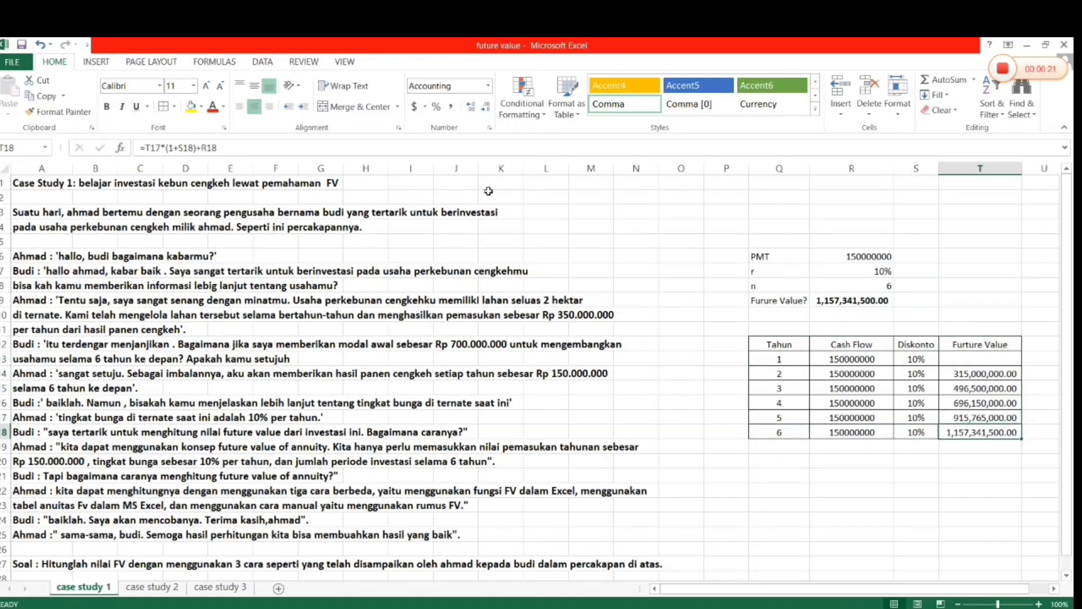
pyautogui.click(106, 107)
pyautogui.click(933, 489)
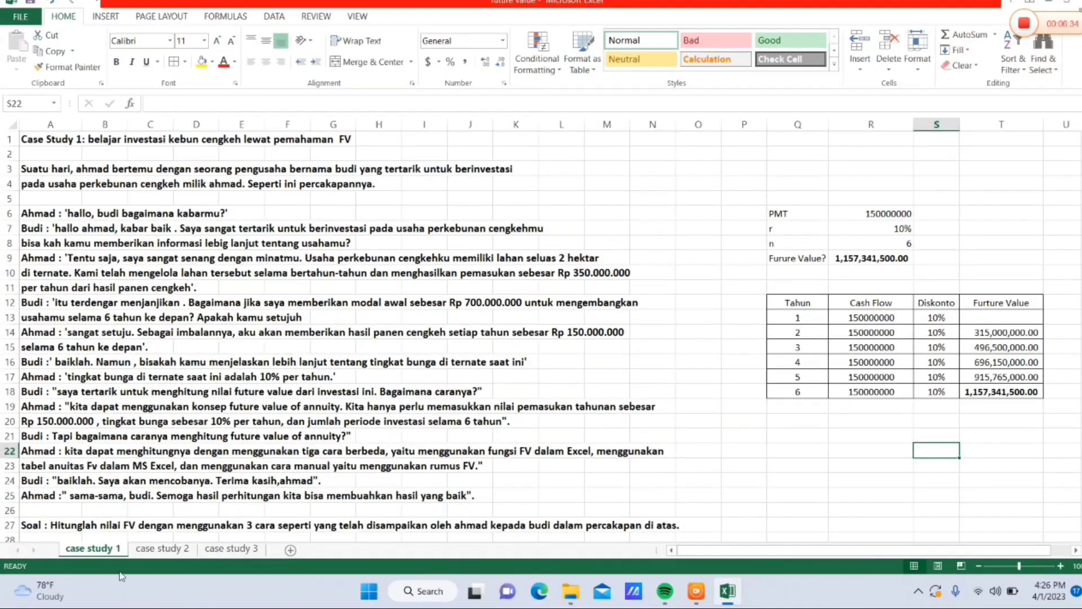
# On the case study 2 sheet, enter the label PMT in Q10 and the payment 200000000 in R10.
pyautogui.click(163, 548)
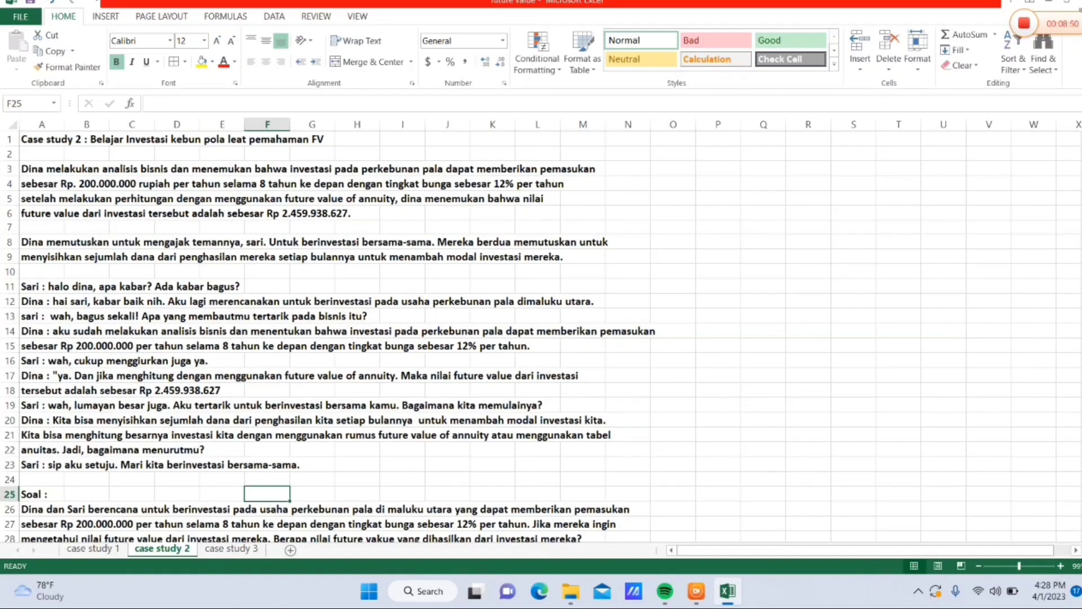
pyautogui.scroll(-1, 541, 338)
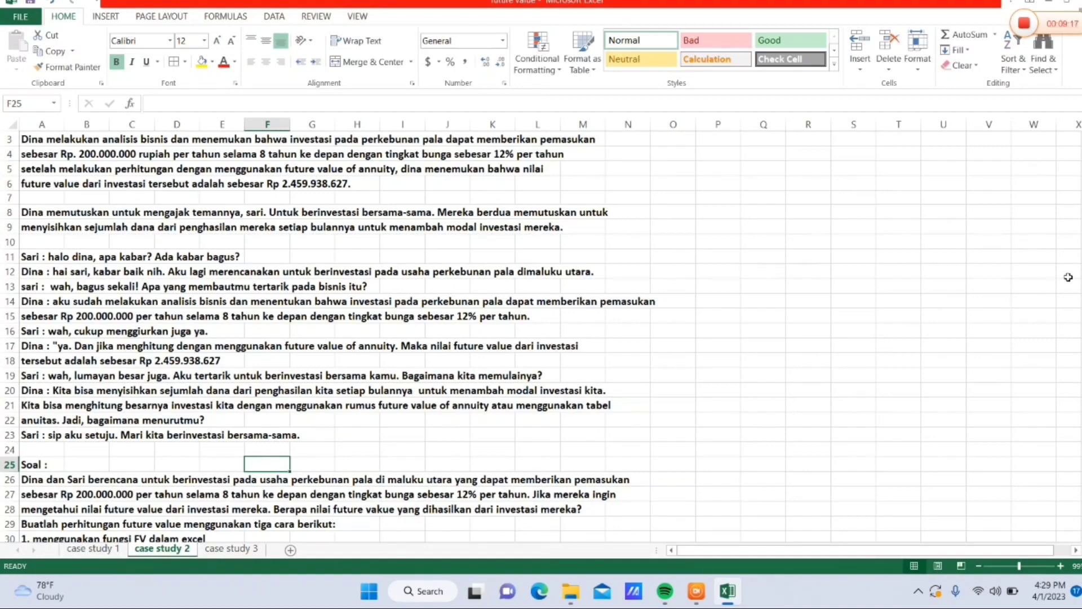
pyautogui.moveTo(1081, 279); pyautogui.dragTo(1081, 286)
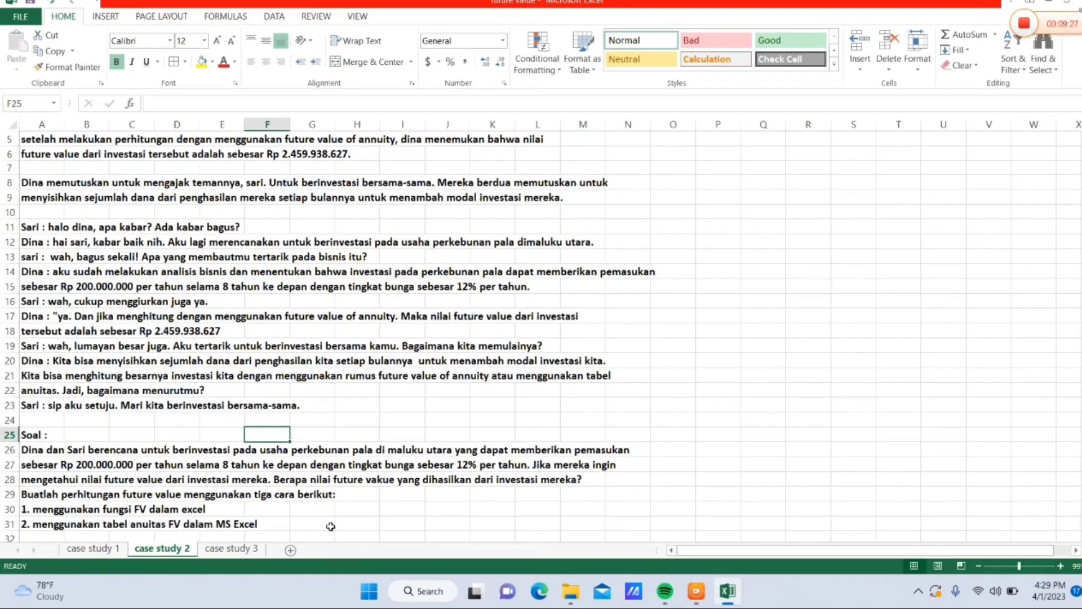
pyautogui.click(770, 214)
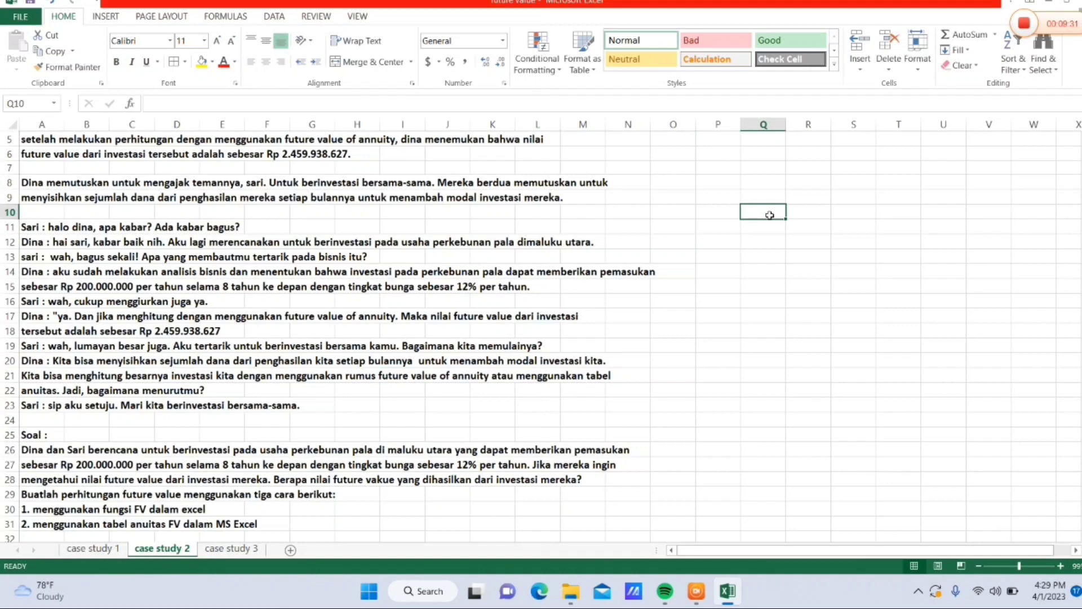
pyautogui.write('PMT')
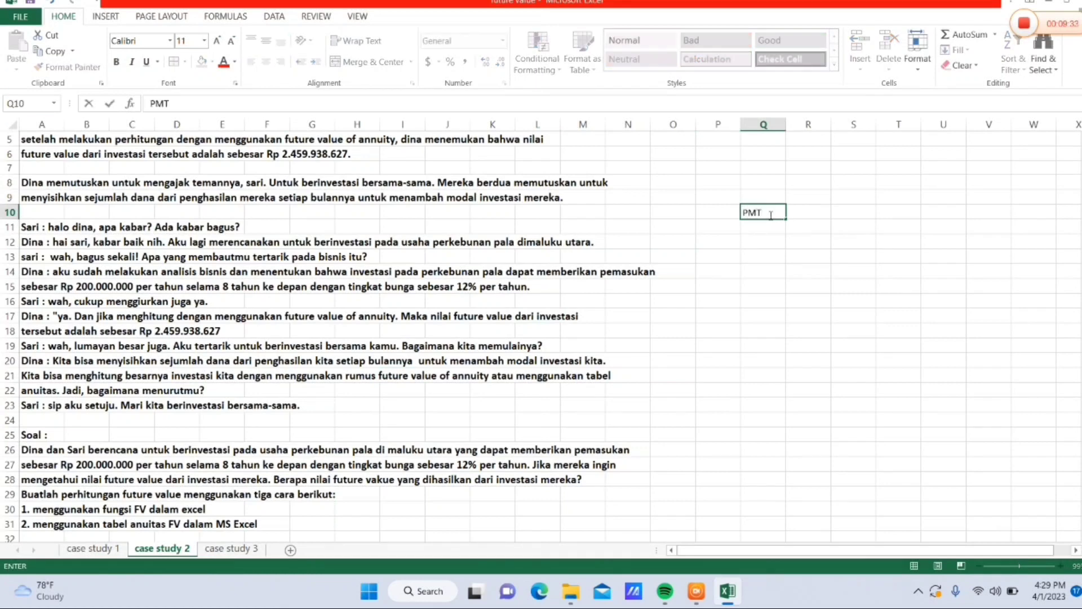
pyautogui.press('Tab')
pyautogui.write('2')
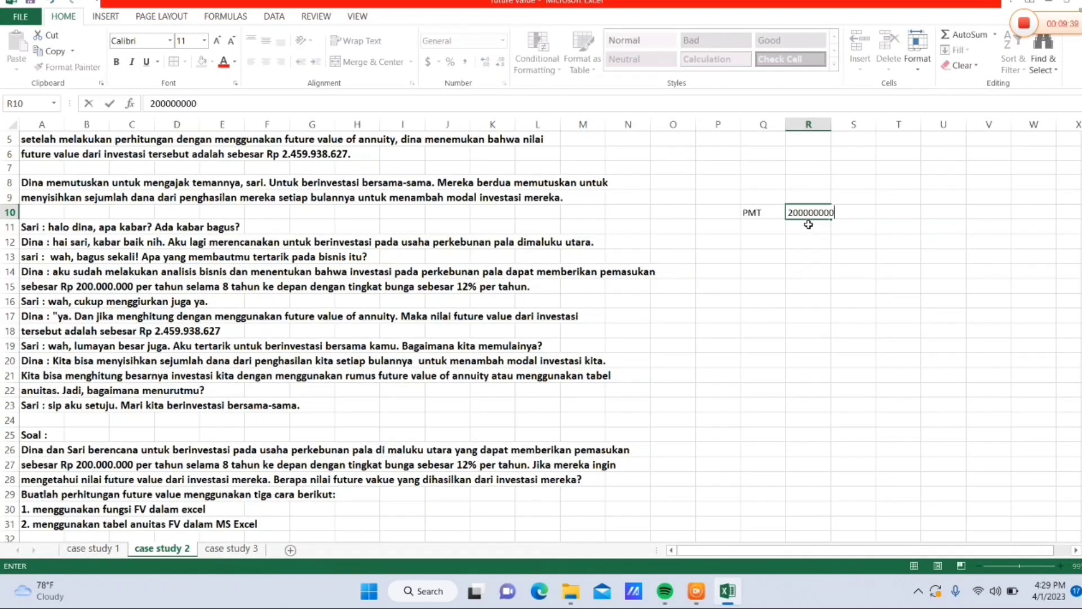
# Enter the label r with 12% in Q11:R11 and the label n with 8 in Q12:R12.
pyautogui.click(776, 226)
pyautogui.write('r')
pyautogui.press('Tab')
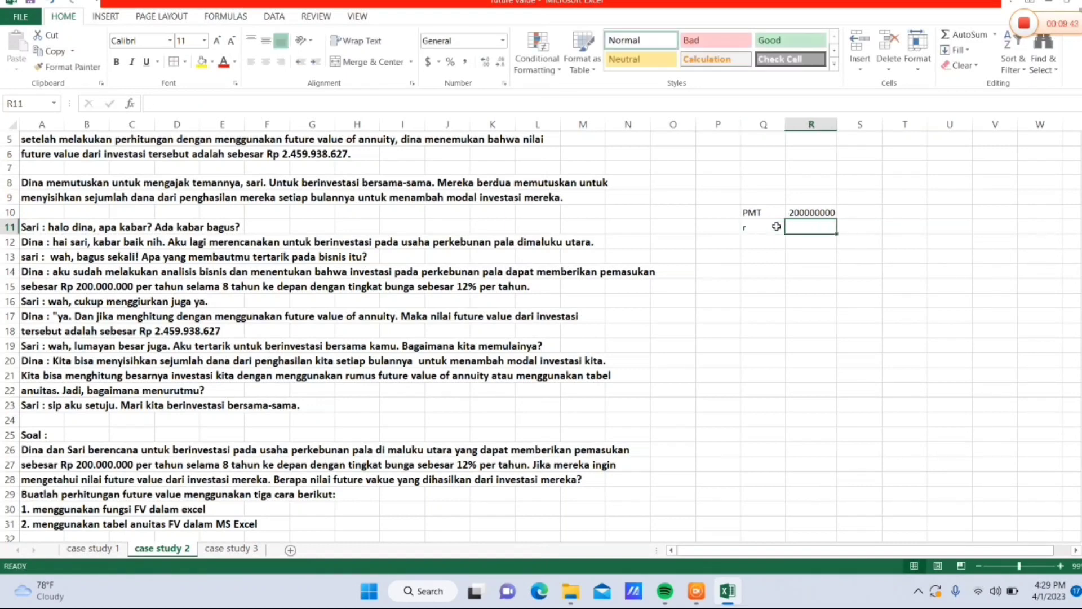
pyautogui.write('12')
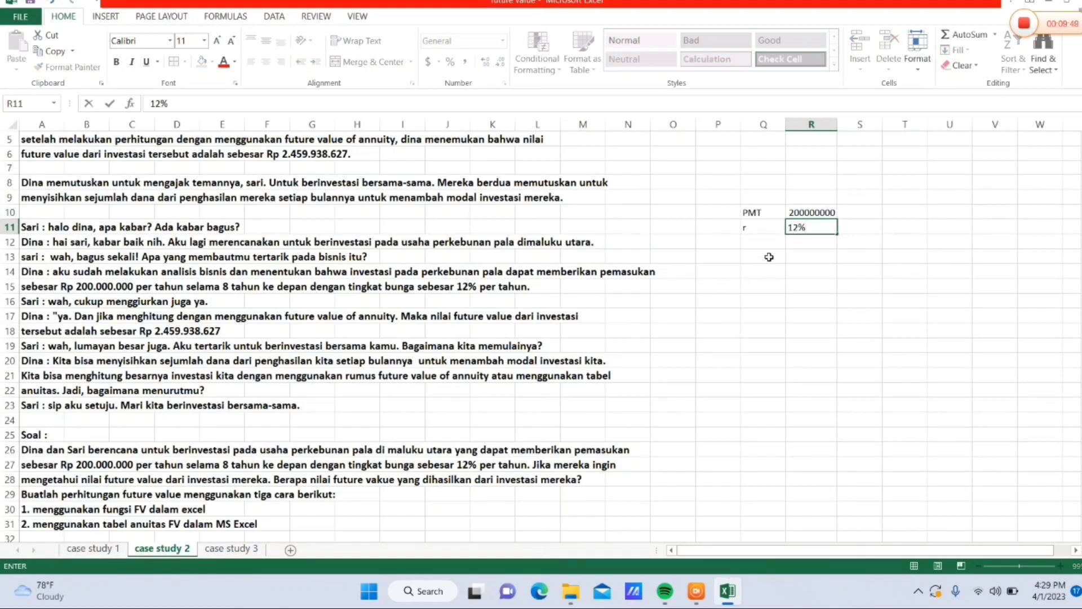
pyautogui.click(765, 245)
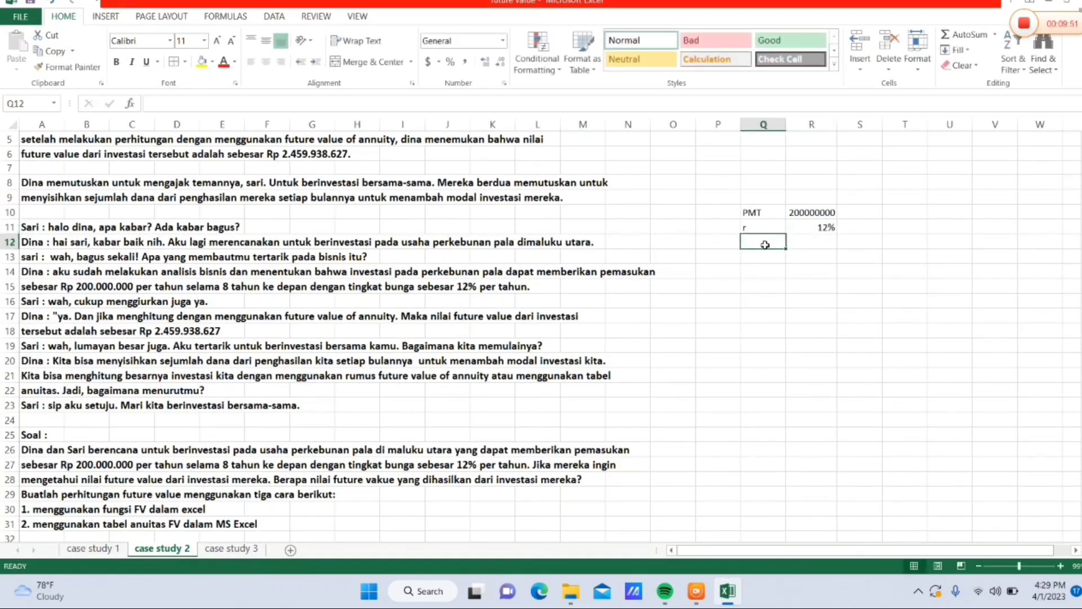
pyautogui.write('n')
pyautogui.press('Tab')
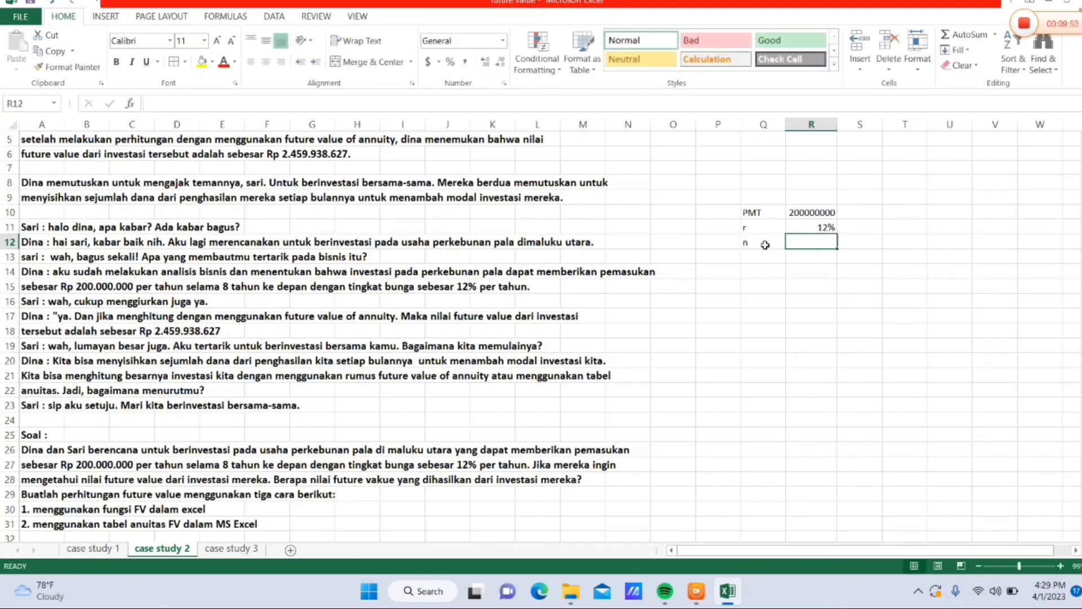
pyautogui.write('8')
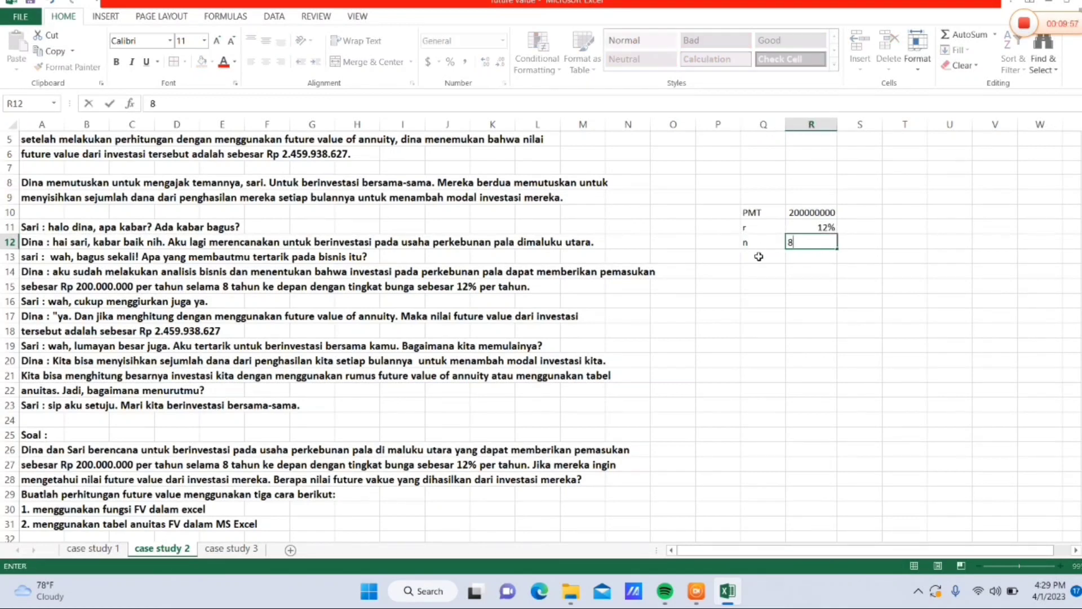
# Label Q13 "Future Value?" and autofit the width of column Q.
pyautogui.click(759, 257)
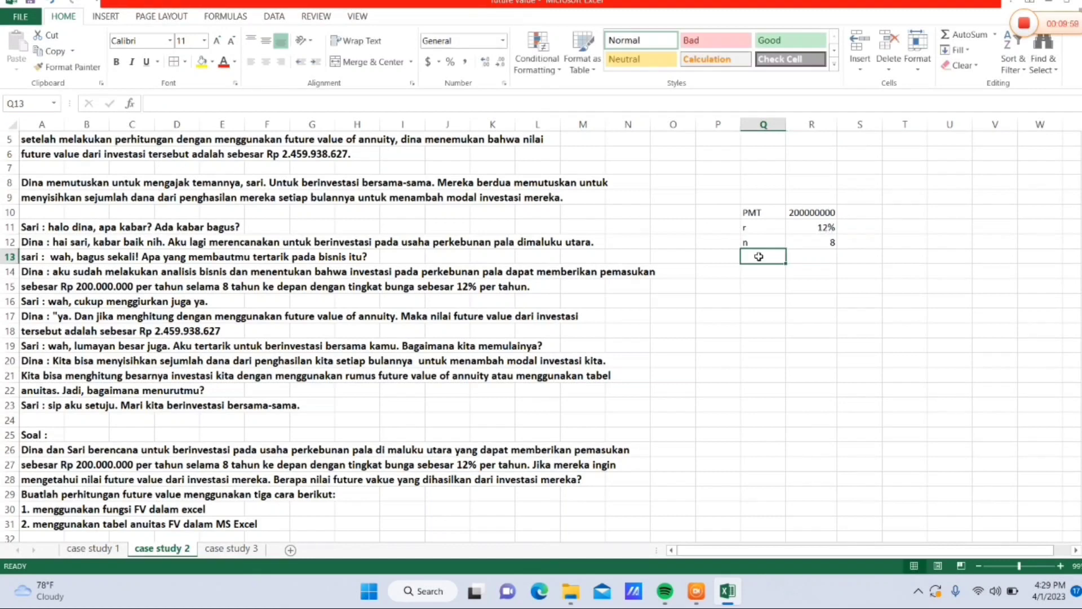
pyautogui.write('Future Value')
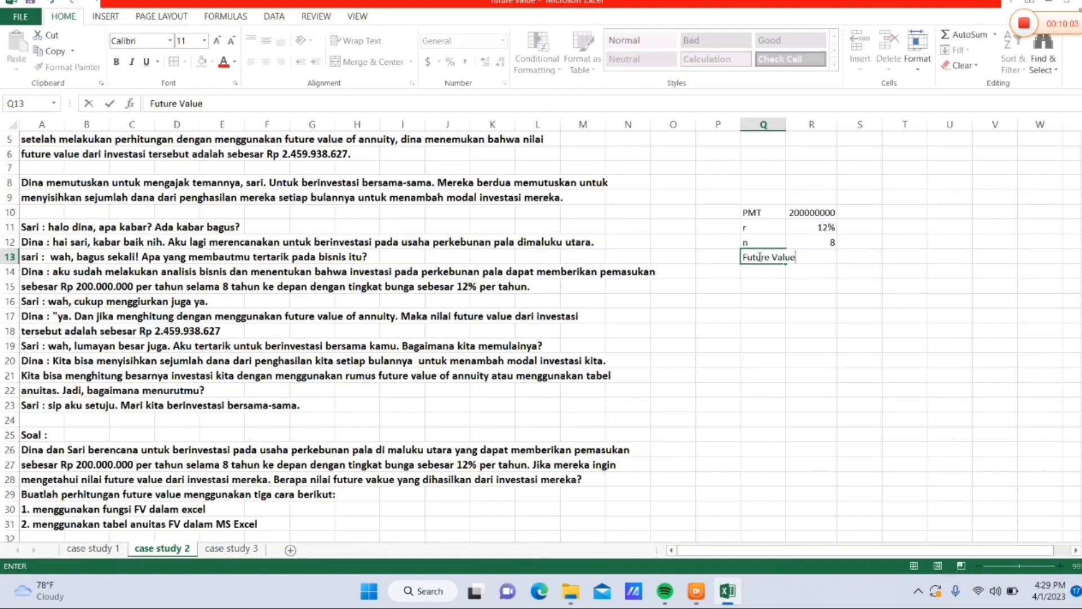
pyautogui.write('?')
pyautogui.click(785, 127)
pyautogui.doubleClick(785, 126)
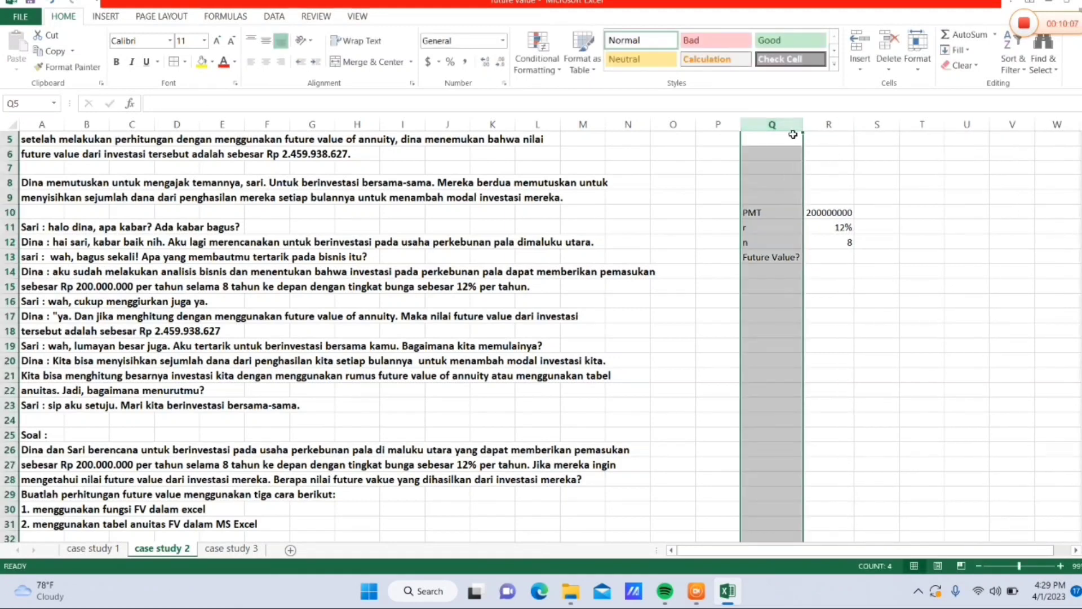
# Calculate the annuity's future value in R13 with the formula =FV(R11,R12,-R10).
pyautogui.click(827, 260)
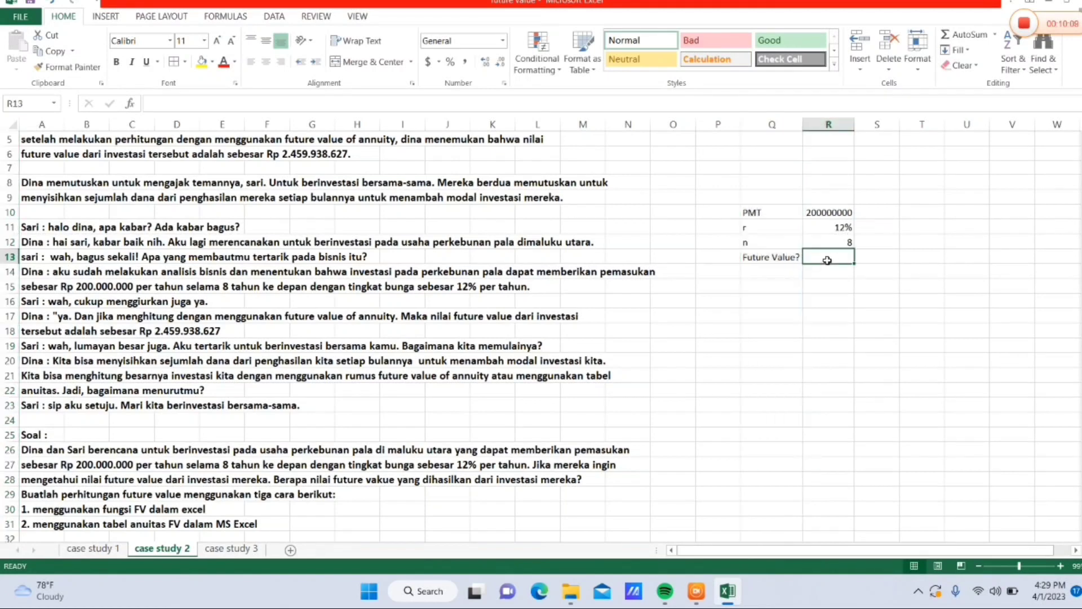
pyautogui.write('=')
pyautogui.write('FV(')
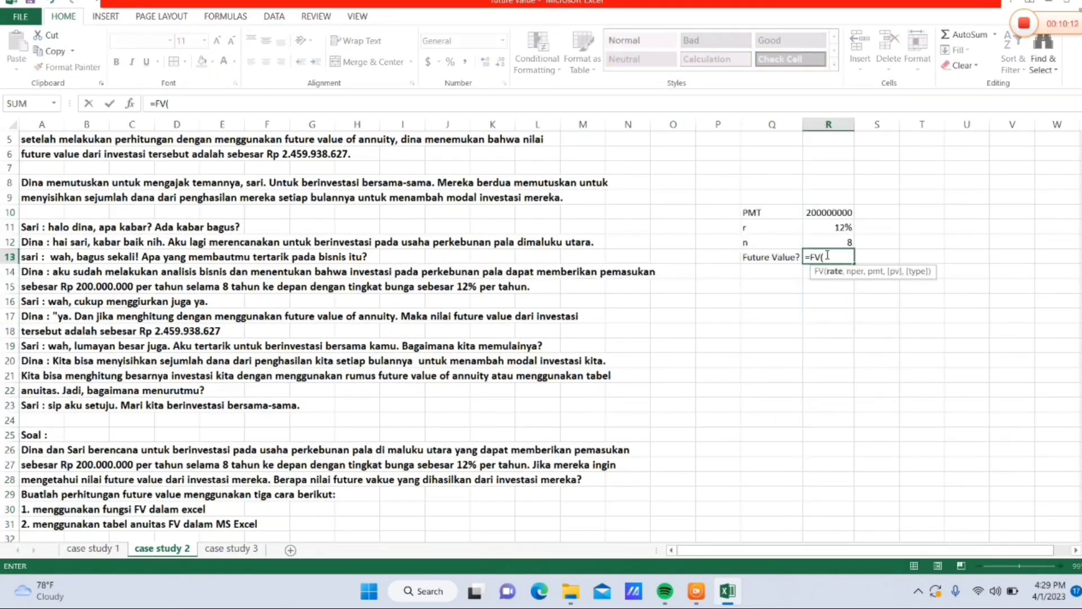
pyautogui.click(827, 226)
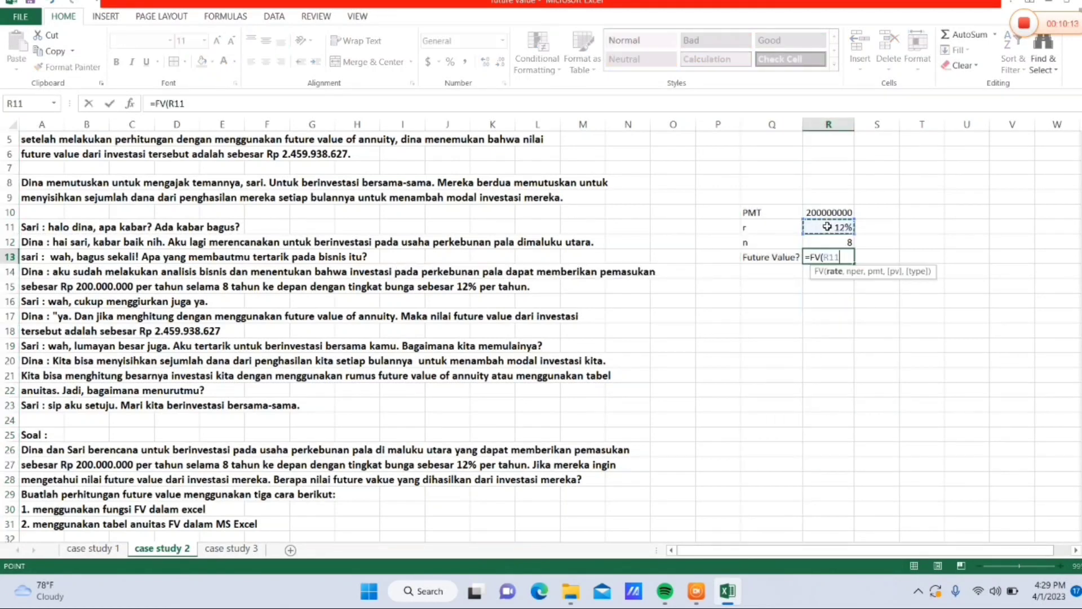
pyautogui.write(',')
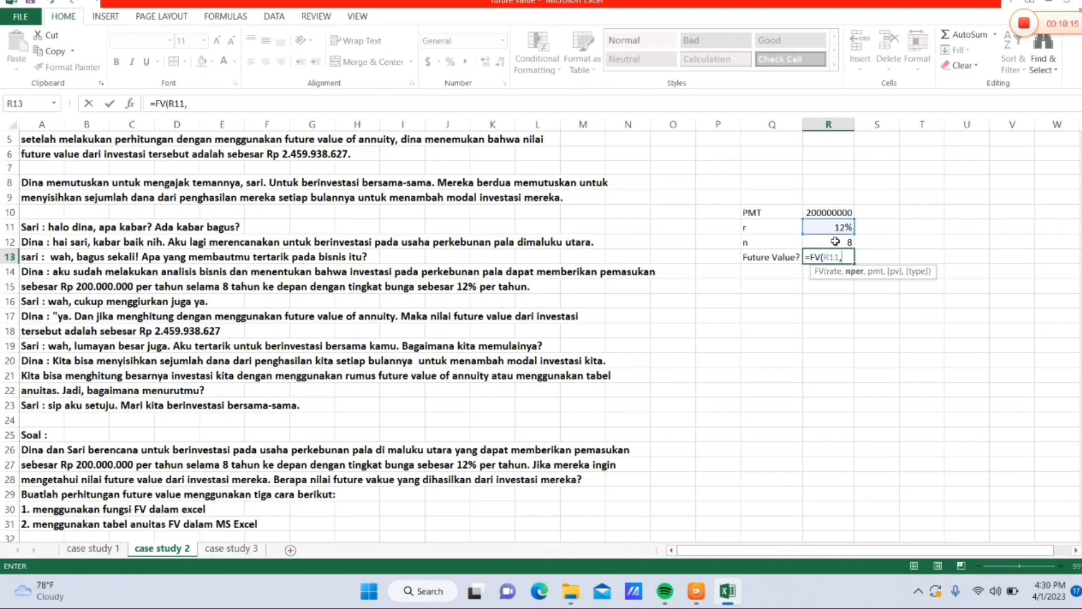
pyautogui.click(835, 241)
pyautogui.write(',')
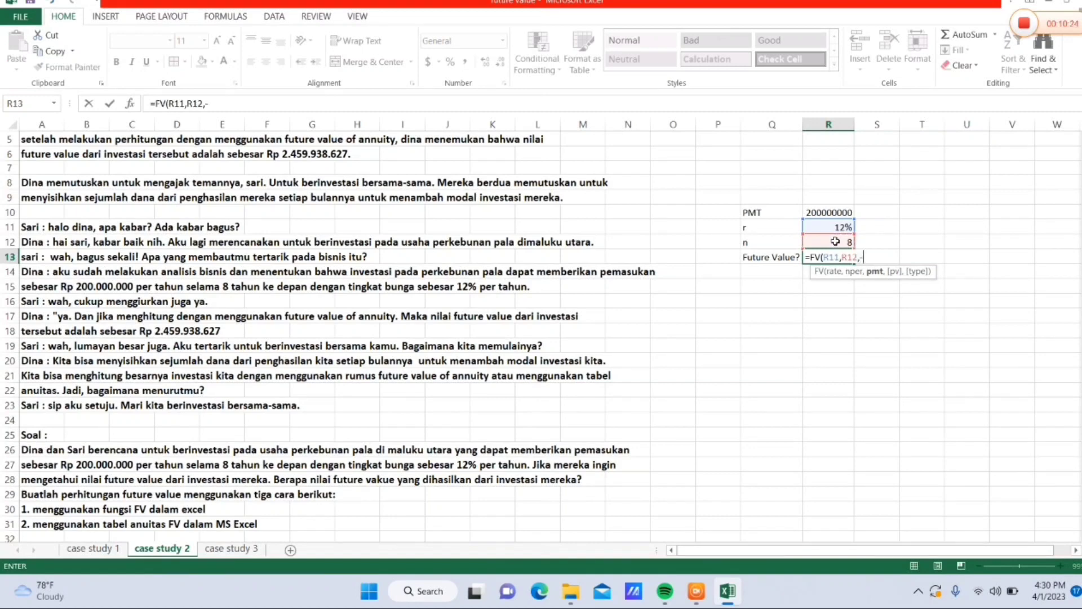
pyautogui.write('-')
pyautogui.click(817, 211)
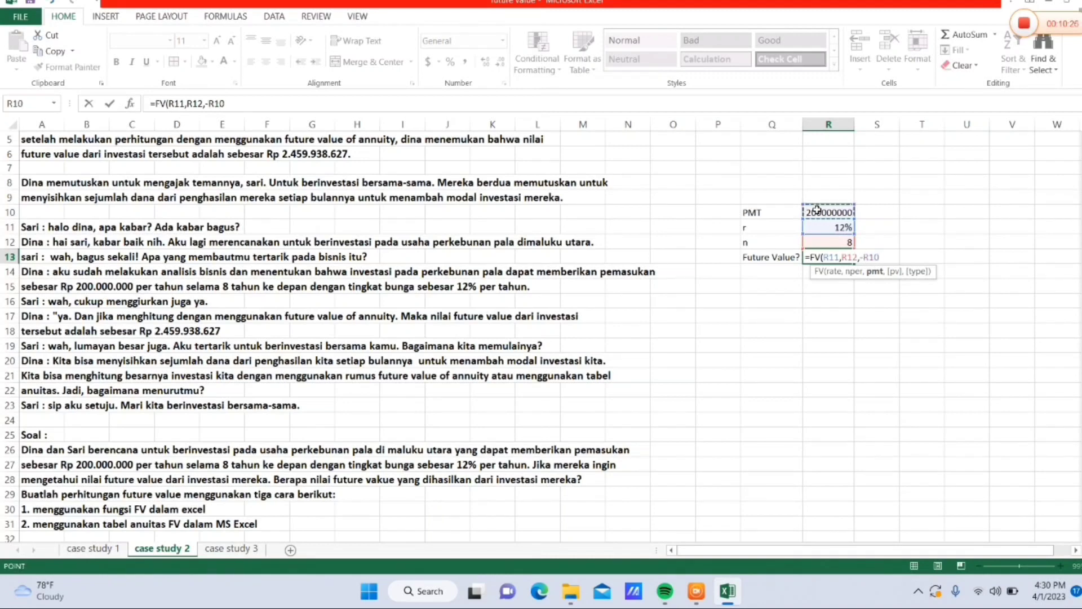
pyautogui.write(')')
pyautogui.press('Return')
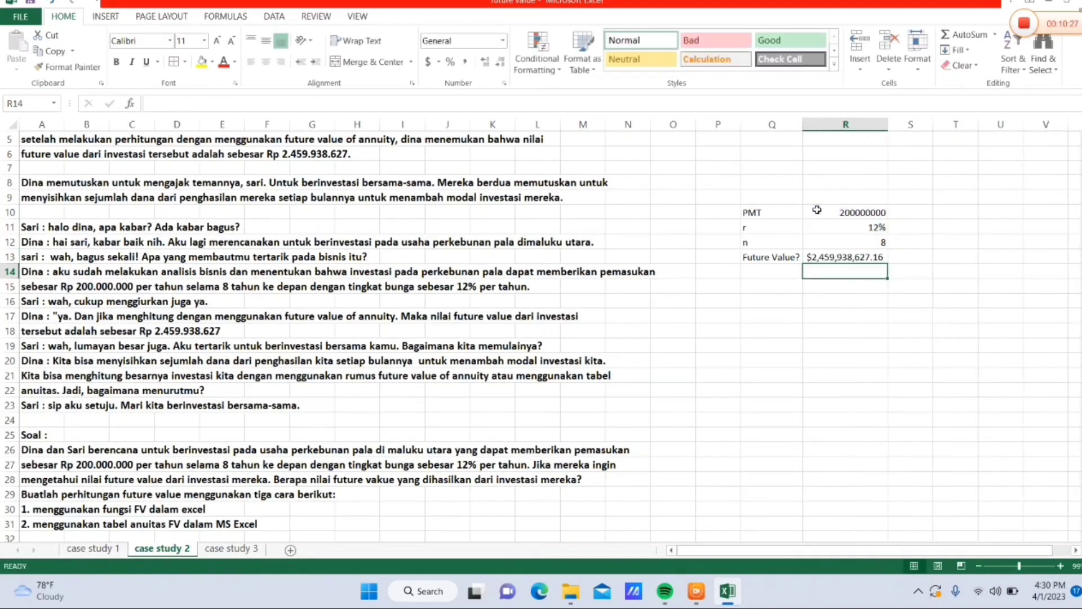
# Replace the currency format of the future value in R13 with the comma style.
pyautogui.click(857, 258)
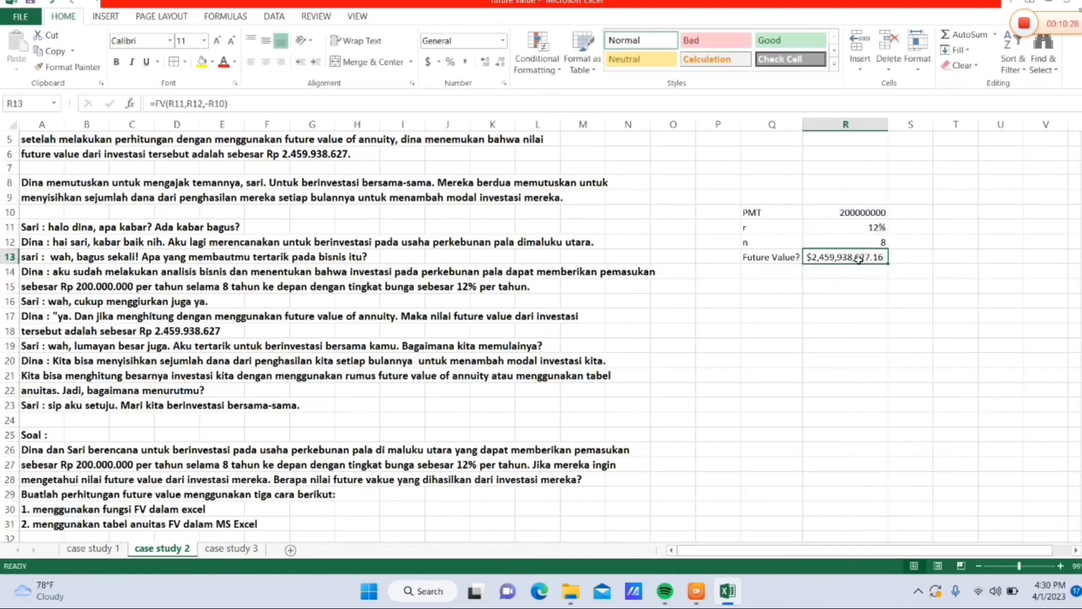
pyautogui.click(504, 42)
pyautogui.click(497, 58)
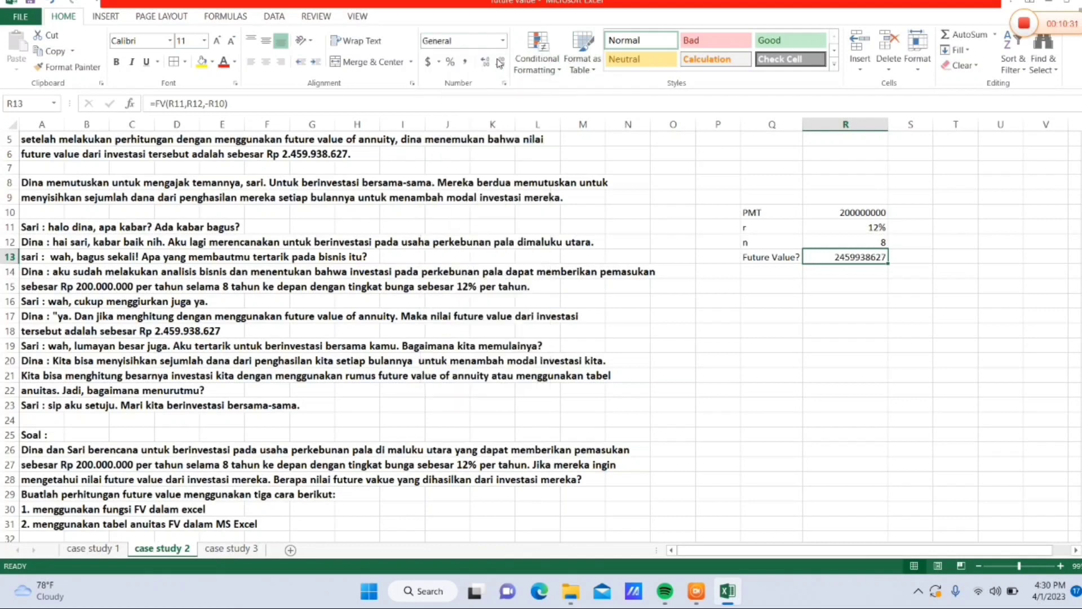
pyautogui.click(465, 63)
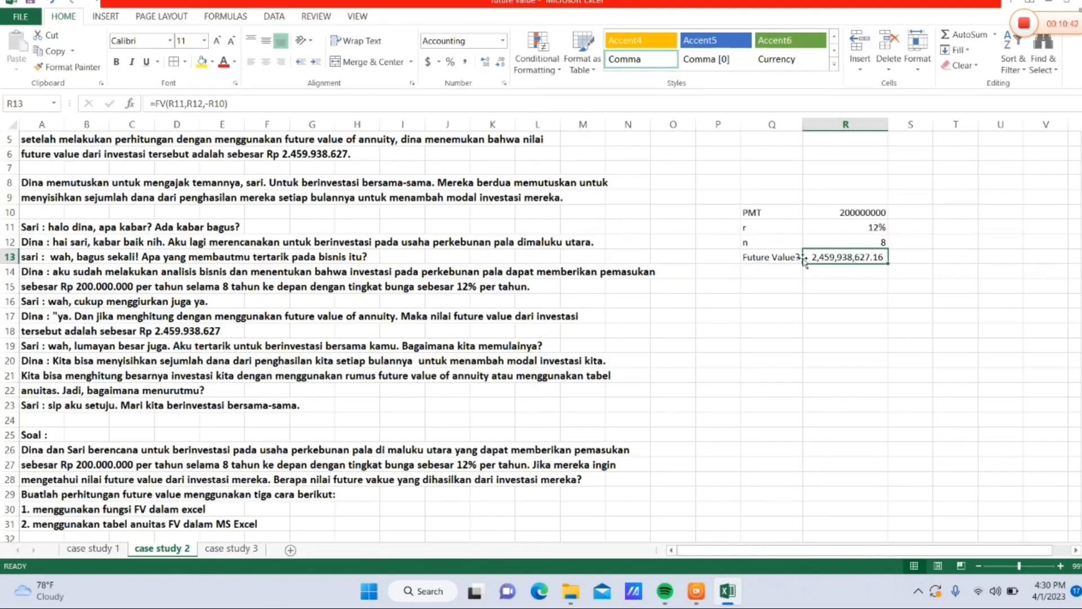
# Add the heading Tahun in Q16 and fill the year series 1 to 8 down Q17:Q24.
pyautogui.click(763, 301)
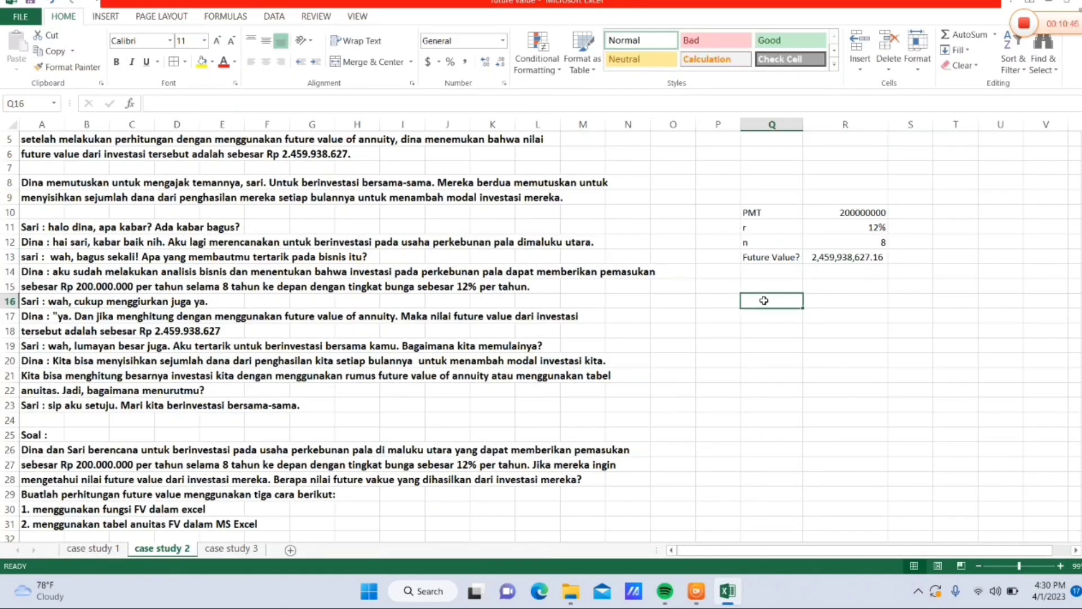
pyautogui.write('Tahu')
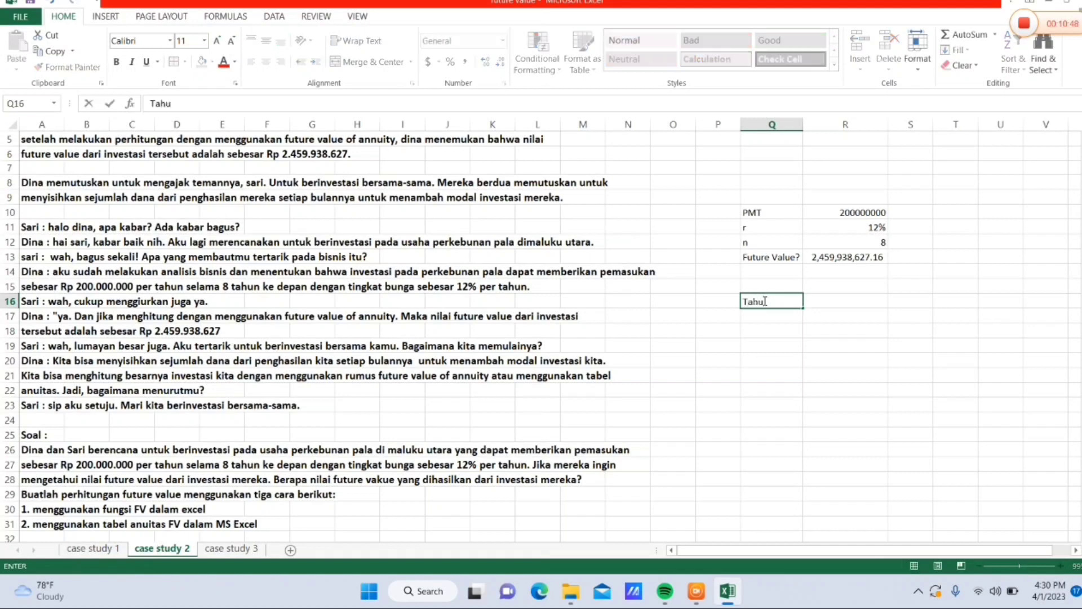
pyautogui.write('n')
pyautogui.press('Return')
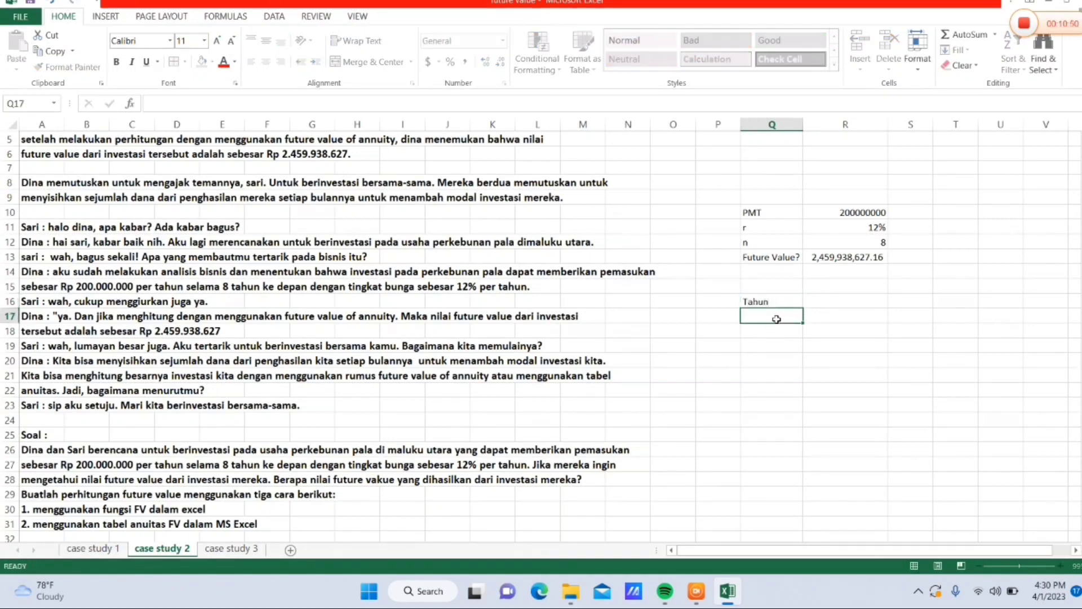
pyautogui.write('1')
pyautogui.moveTo(804, 323); pyautogui.dragTo(810, 434)
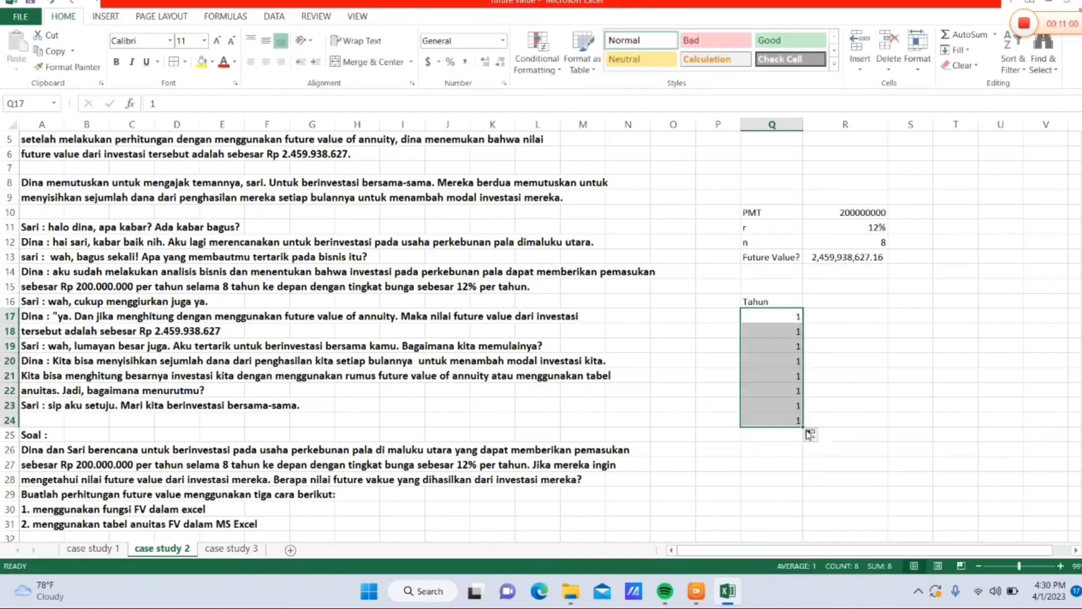
pyautogui.click(810, 434)
pyautogui.click(832, 474)
# Add the heading Cash Flow in R16 and fill 200000000 down R17:R24 for all eight years.
pyautogui.click(854, 307)
pyautogui.write('Cash ')
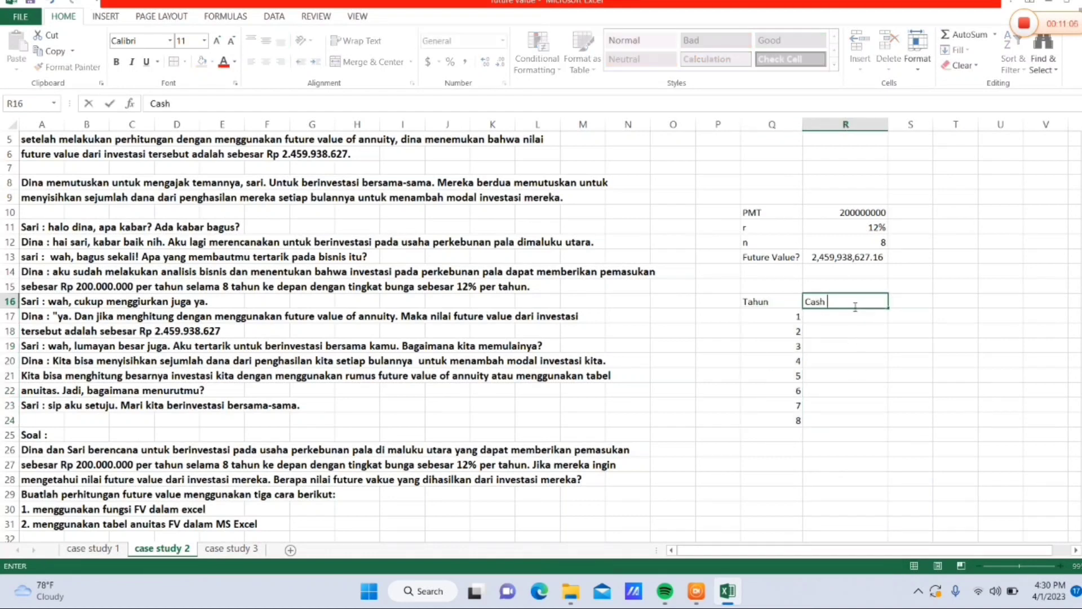
pyautogui.write('Flow')
pyautogui.press('Return')
pyautogui.write('2000')
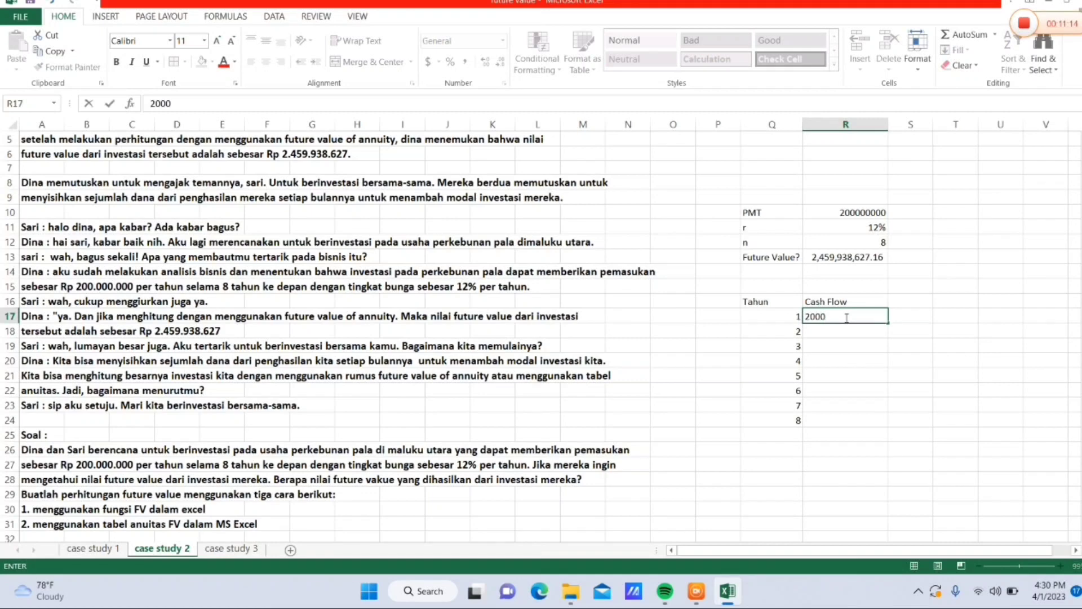
pyautogui.write('00000')
pyautogui.moveTo(889, 323); pyautogui.dragTo(891, 428)
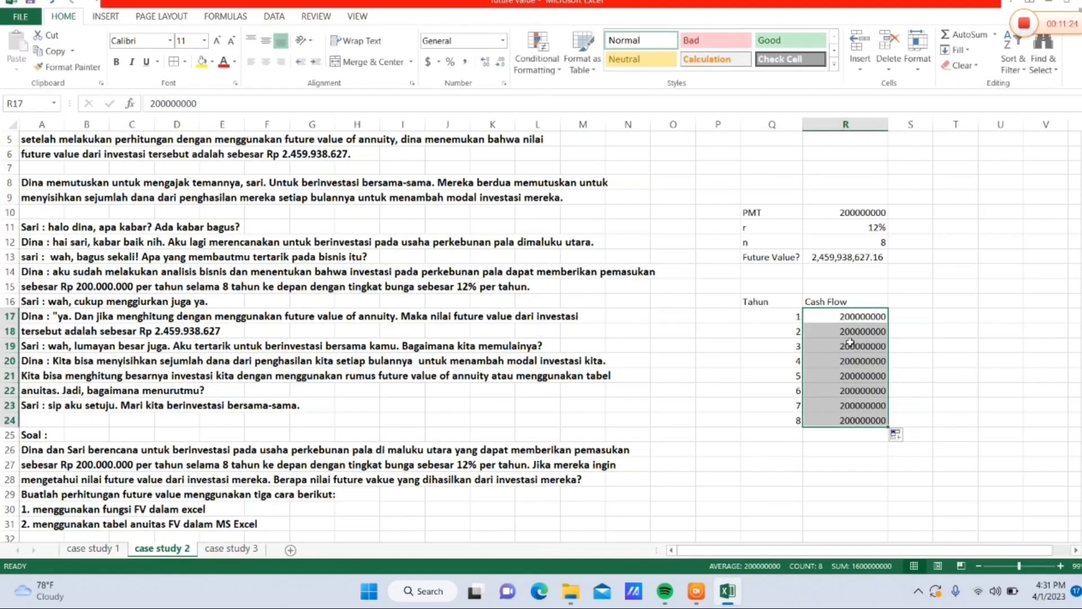
# Add the heading Diskonto in S16 and fill 12% down S17:S24.
pyautogui.click(913, 308)
pyautogui.write('Disk')
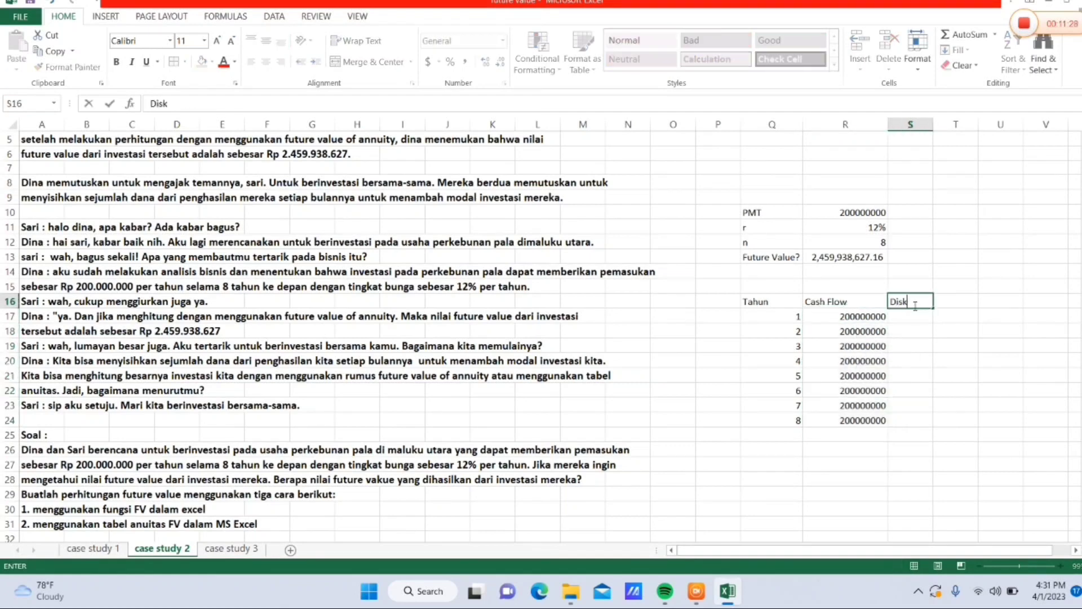
pyautogui.write('onto')
pyautogui.click(911, 316)
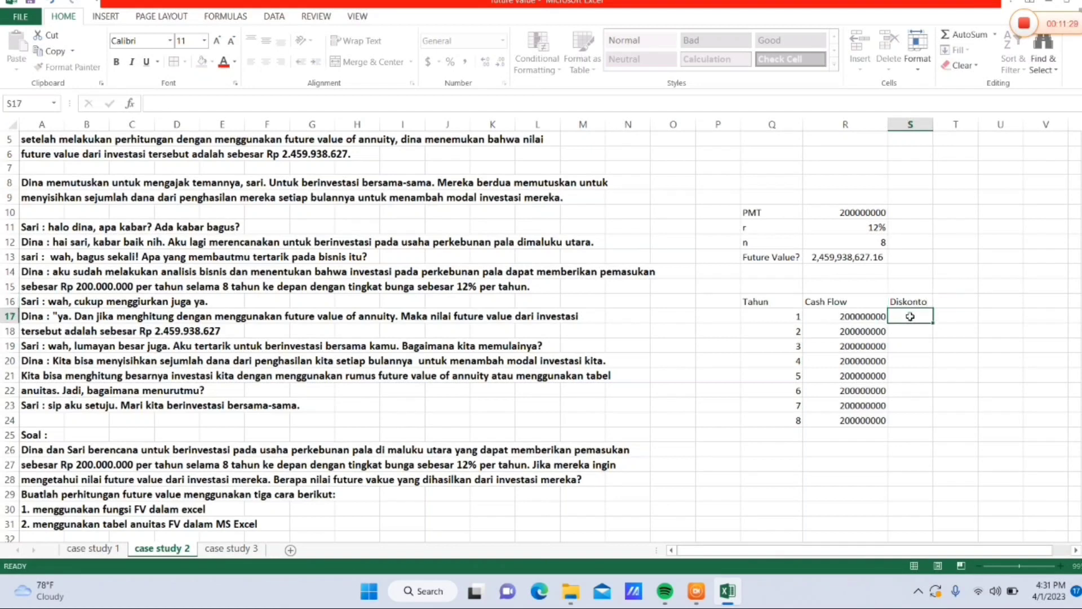
pyautogui.write('12%')
pyautogui.moveTo(935, 325); pyautogui.dragTo(937, 426)
# Add the heading Future Value in cell T16, beside the Diskonto heading.
pyautogui.click(969, 302)
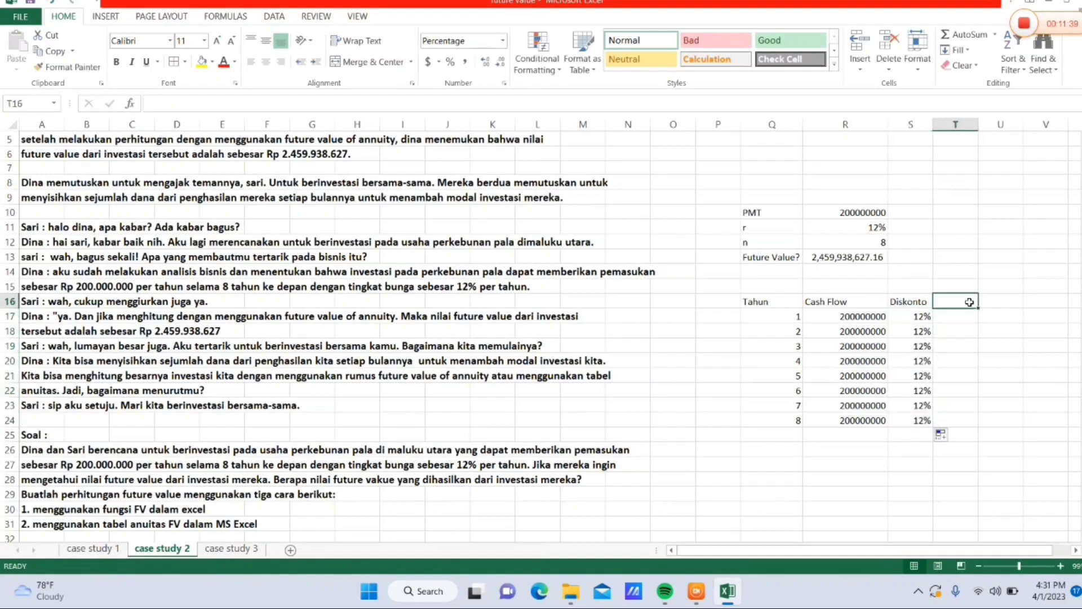
pyautogui.write('Future')
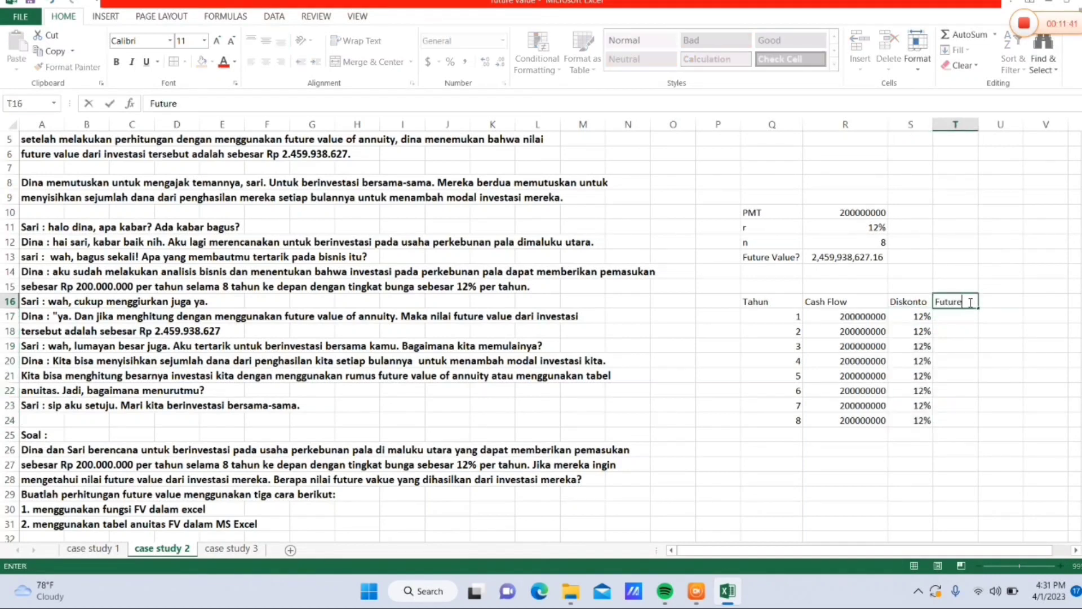
pyautogui.write(' Value')
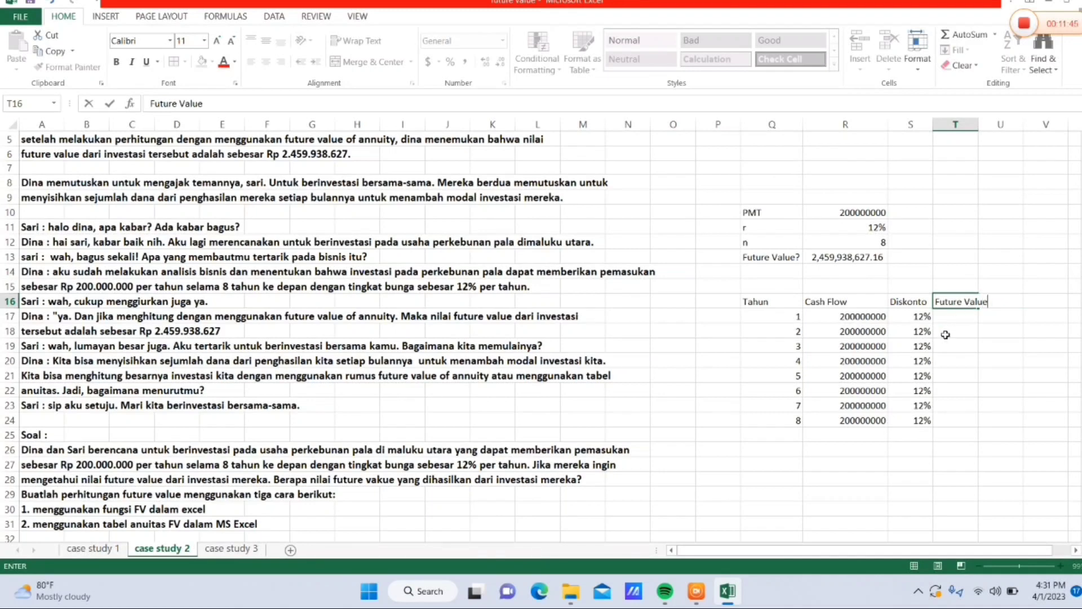
pyautogui.moveTo(945, 335); pyautogui.dragTo(981, 136)
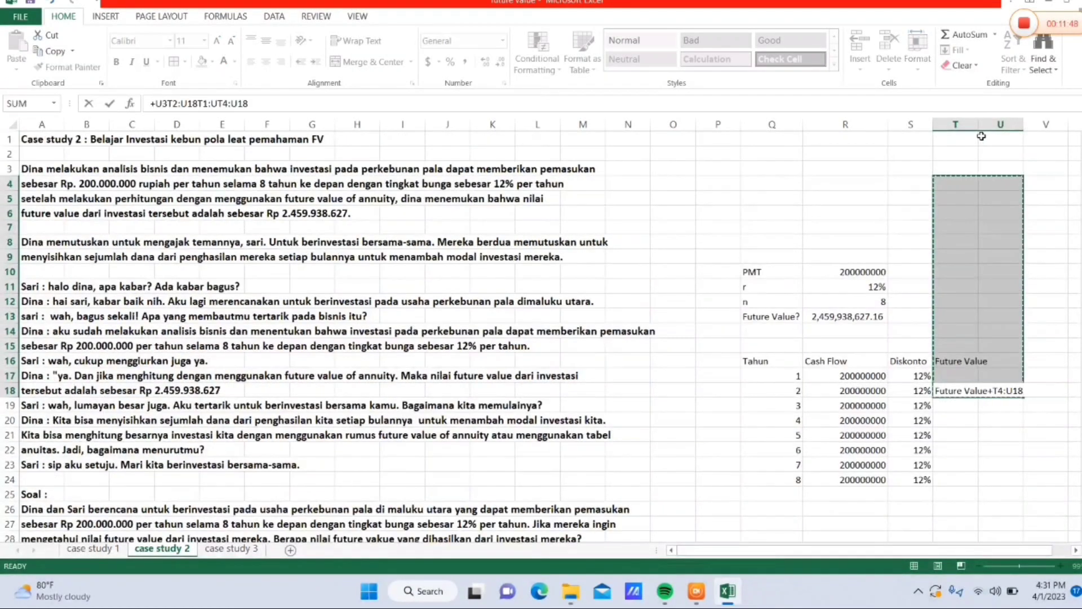
pyautogui.click(980, 416)
pyautogui.doubleClick(959, 392)
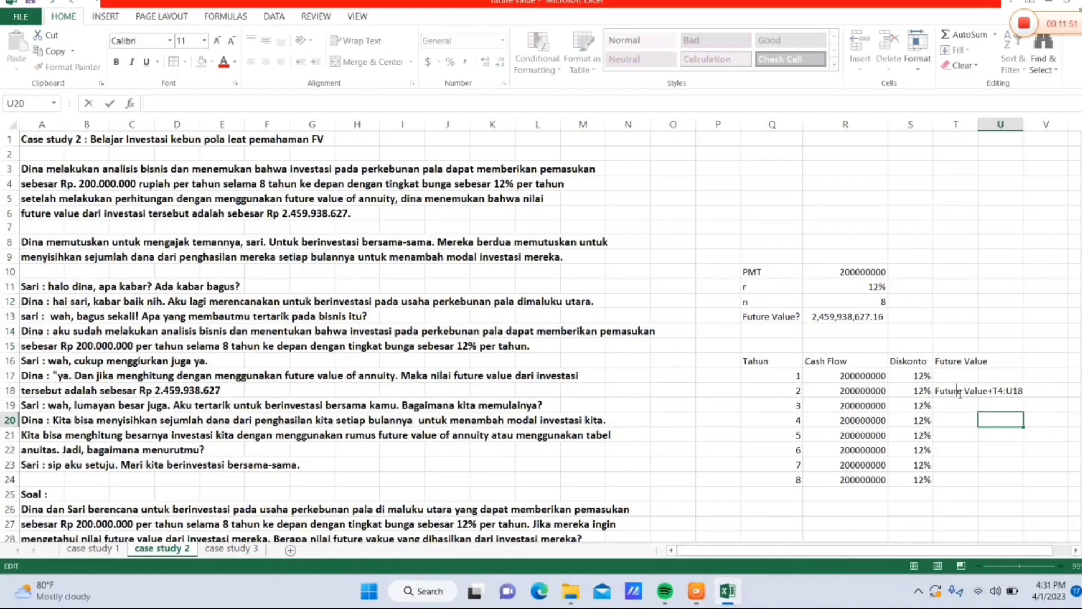
pyautogui.press('BackSpace')
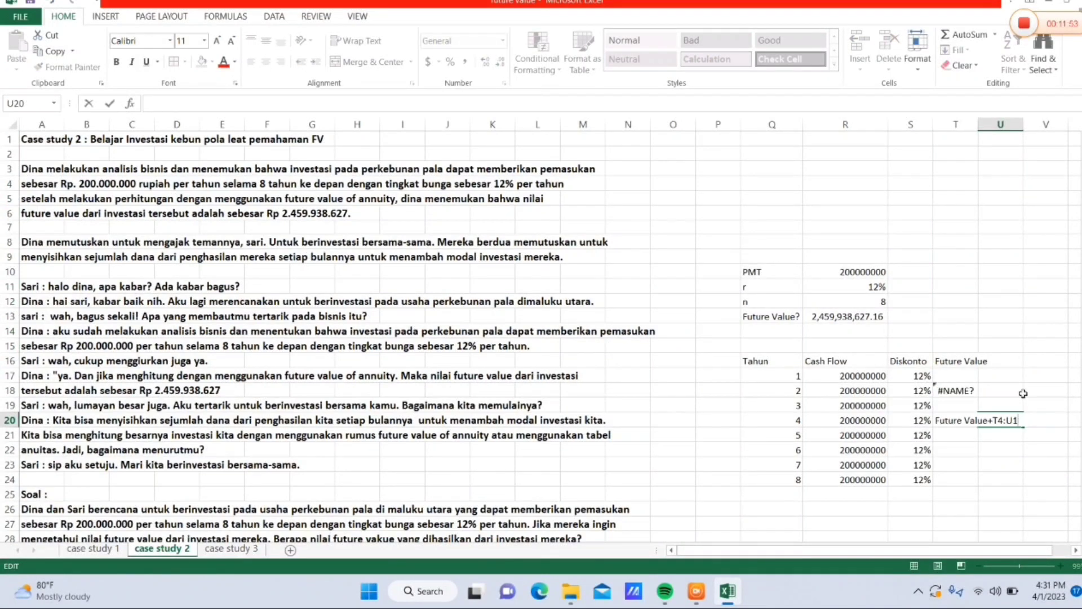
pyautogui.press('BackSpace')
pyautogui.press('BackSpace')
pyautogui.press('BackSpace')
pyautogui.press('BackSpace')
pyautogui.press('BackSpace')
pyautogui.press('BackSpace')
pyautogui.press('BackSpace')
pyautogui.press('BackSpace')
pyautogui.press('BackSpace')
pyautogui.press('BackSpace')
pyautogui.press('BackSpace')
pyautogui.press('BackSpace')
pyautogui.press('BackSpace')
pyautogui.press('BackSpace')
pyautogui.press('BackSpace')
pyautogui.press('BackSpace')
pyautogui.press('BackSpace')
pyautogui.click(954, 387)
pyautogui.press('BackSpace')
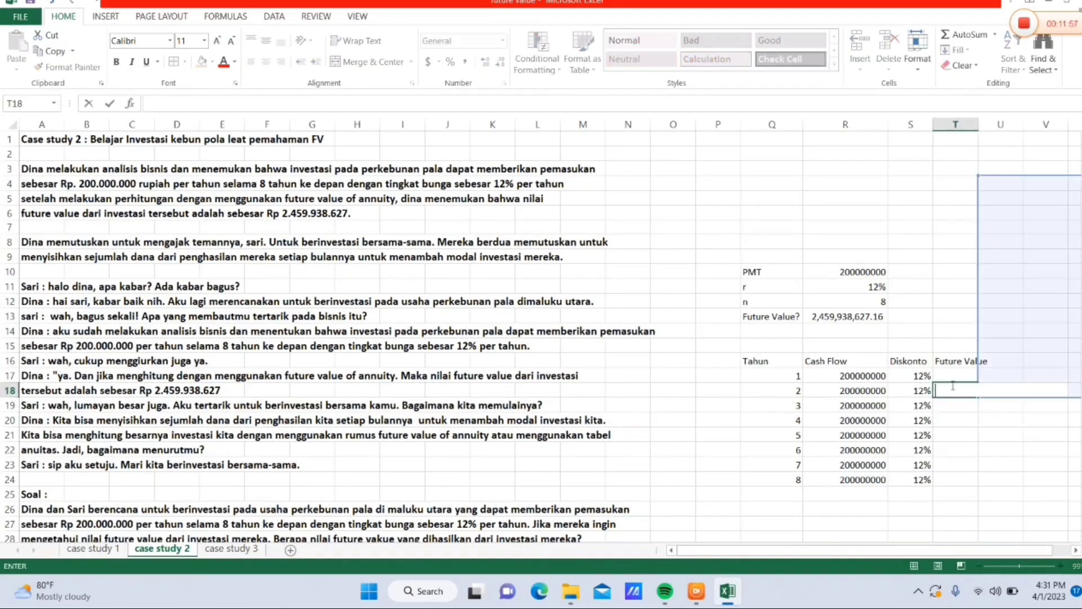
pyautogui.click(971, 429)
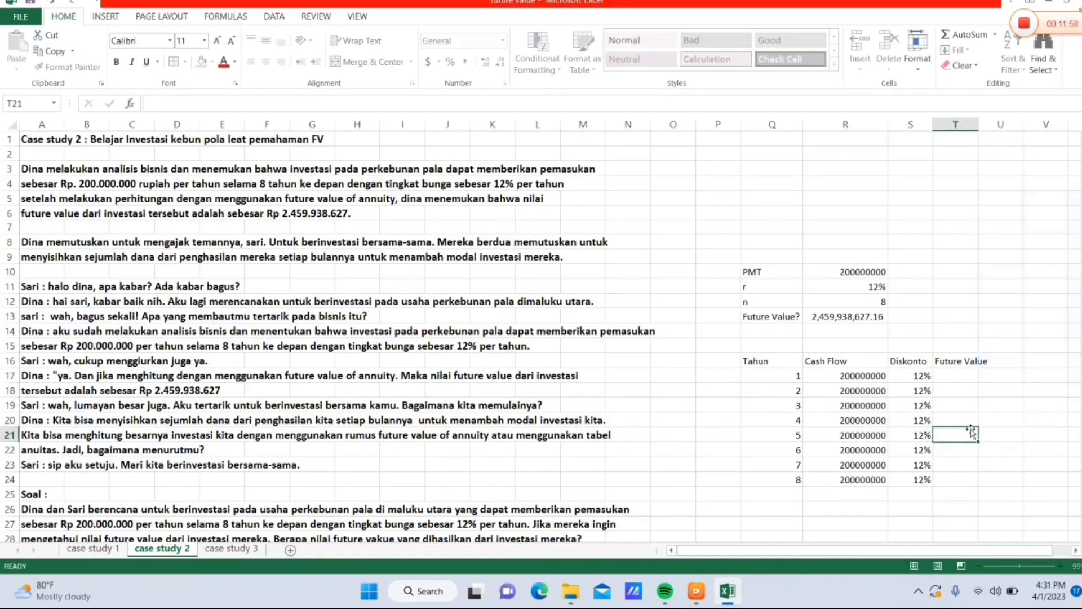
# Calculate the year 2 future value in T18 with the formula =R17*(1+S18)+R18.
pyautogui.click(957, 392)
pyautogui.write('=')
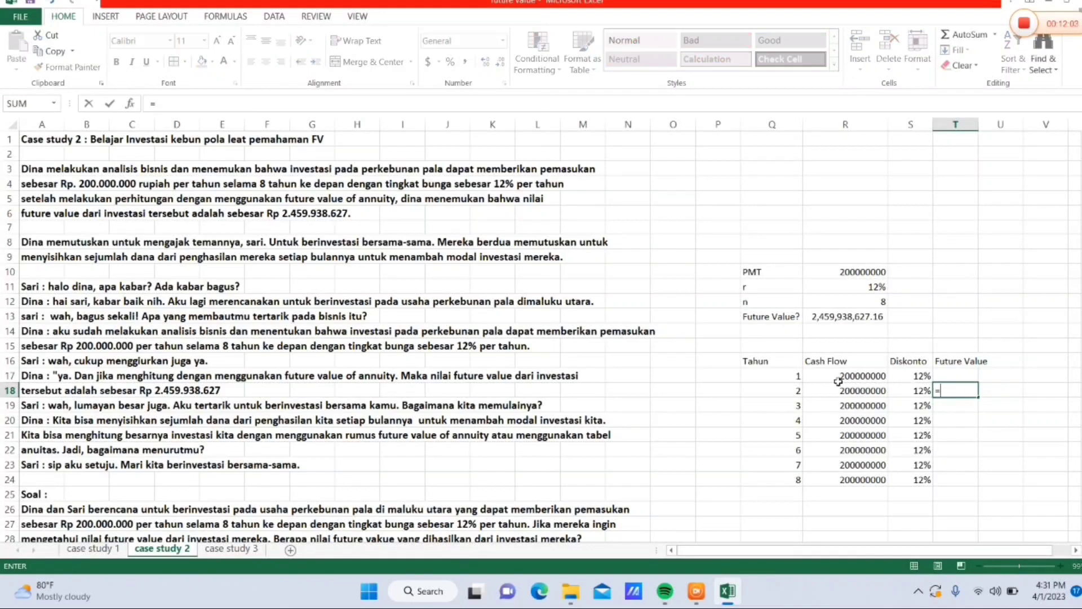
pyautogui.click(856, 379)
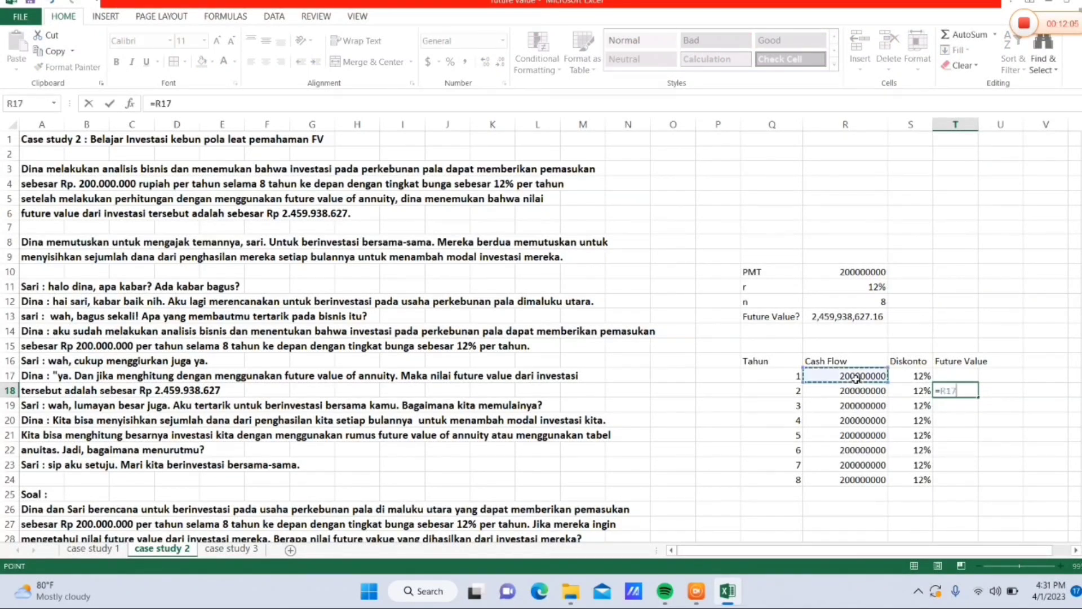
pyautogui.write('*')
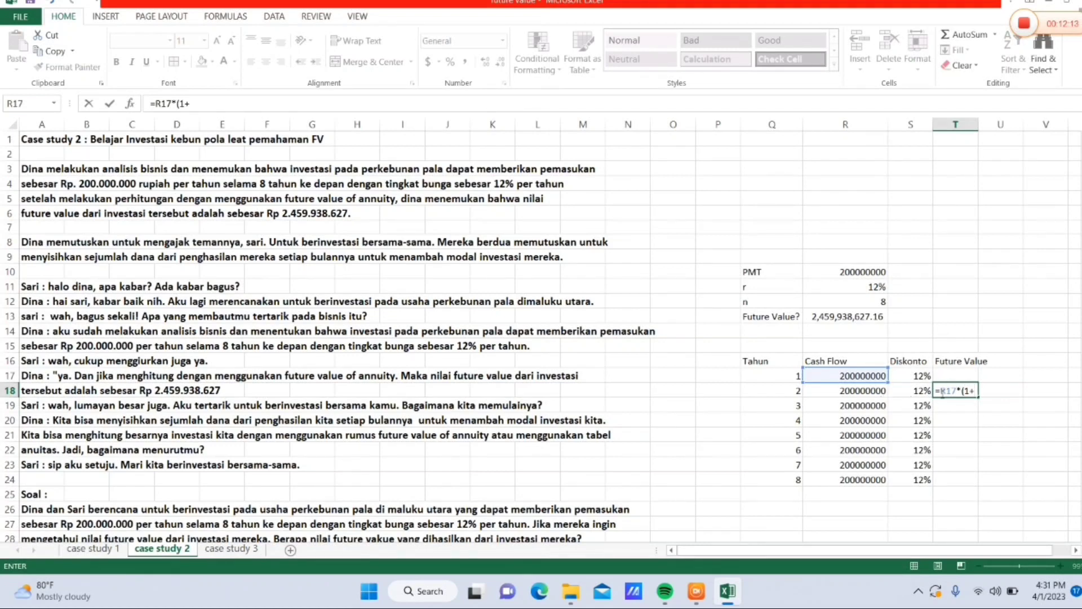
pyautogui.click(909, 392)
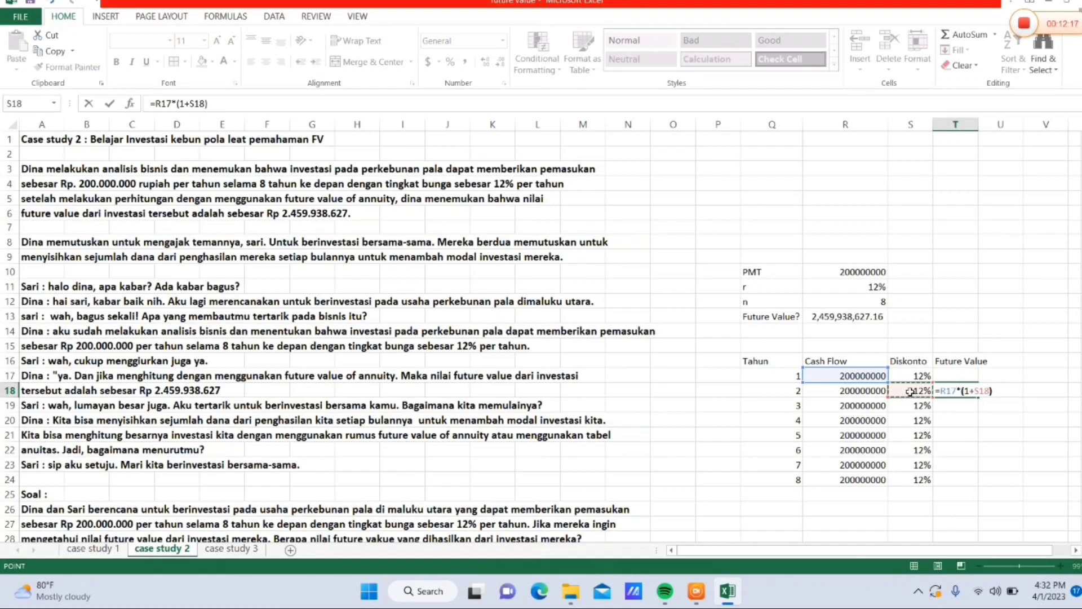
pyautogui.write(')')
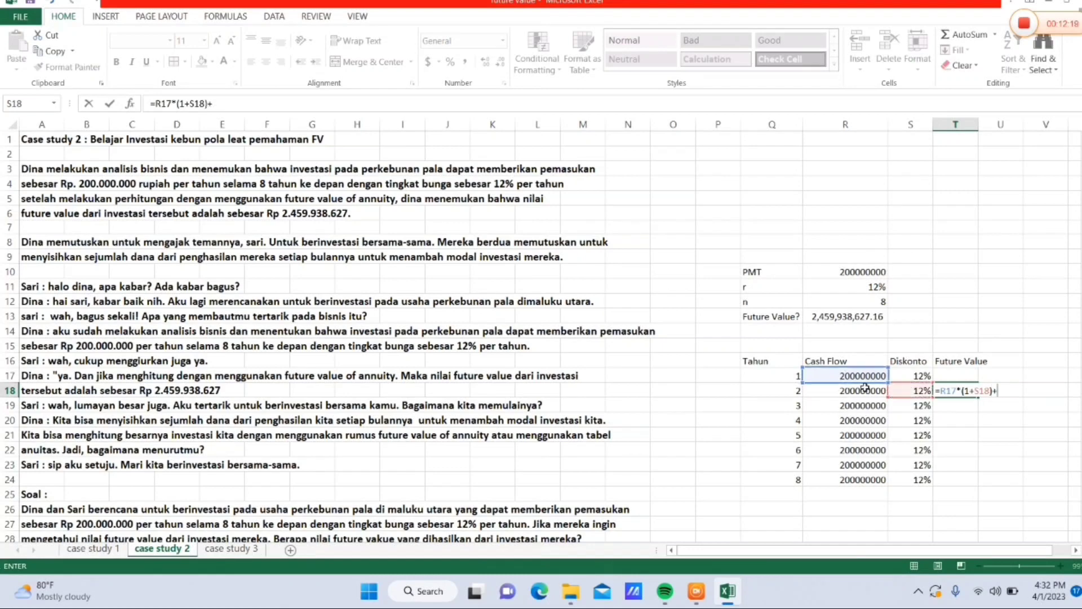
pyautogui.click(841, 392)
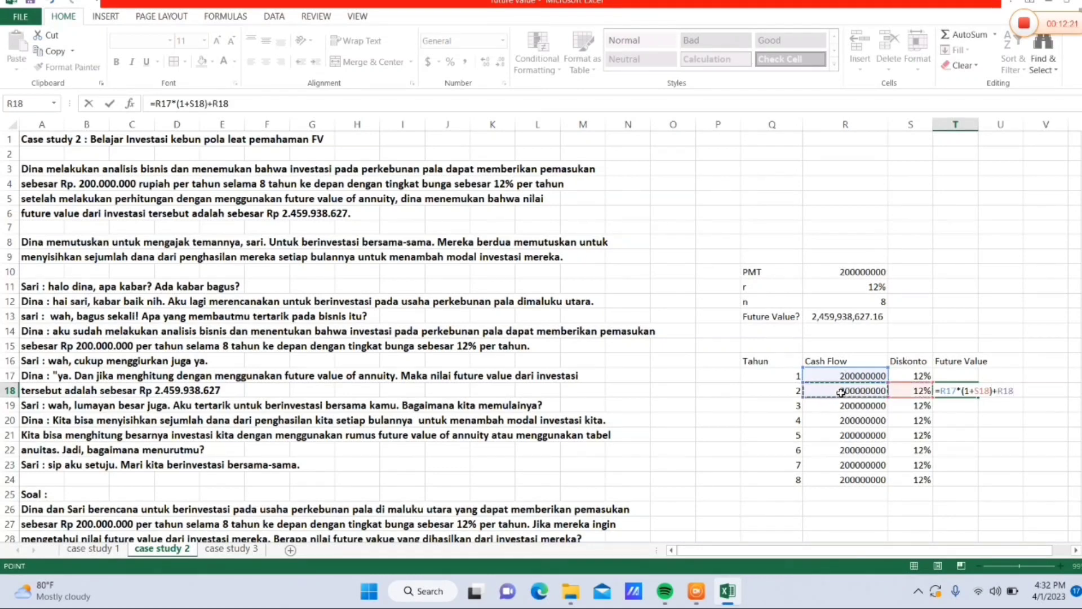
pyautogui.write(')')
pyautogui.press('Return')
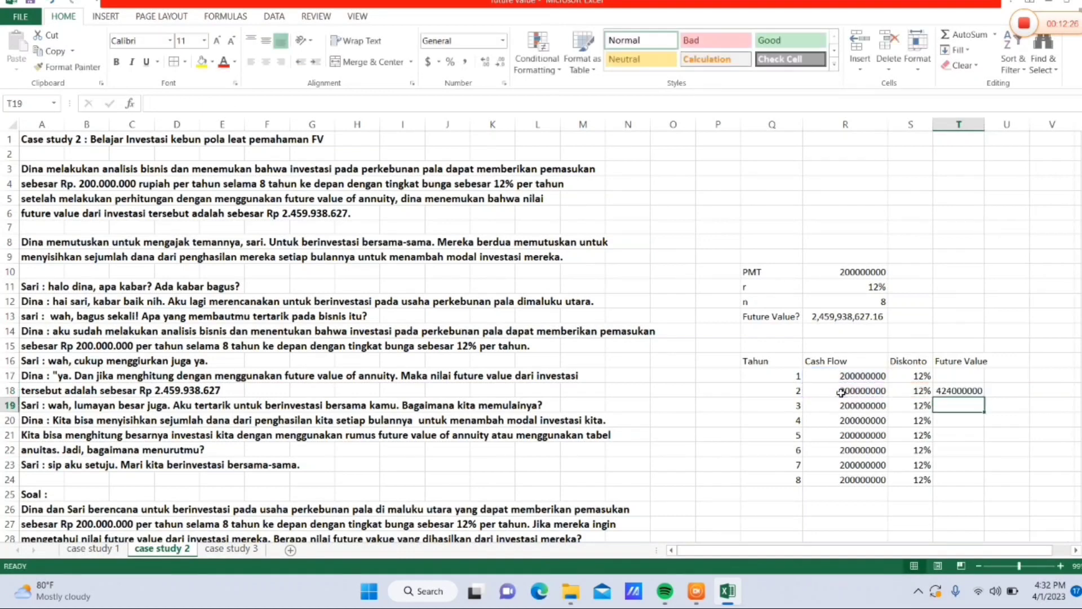
# Apply the comma style to the future value in T18 and widen column T to fit it.
pyautogui.click(963, 389)
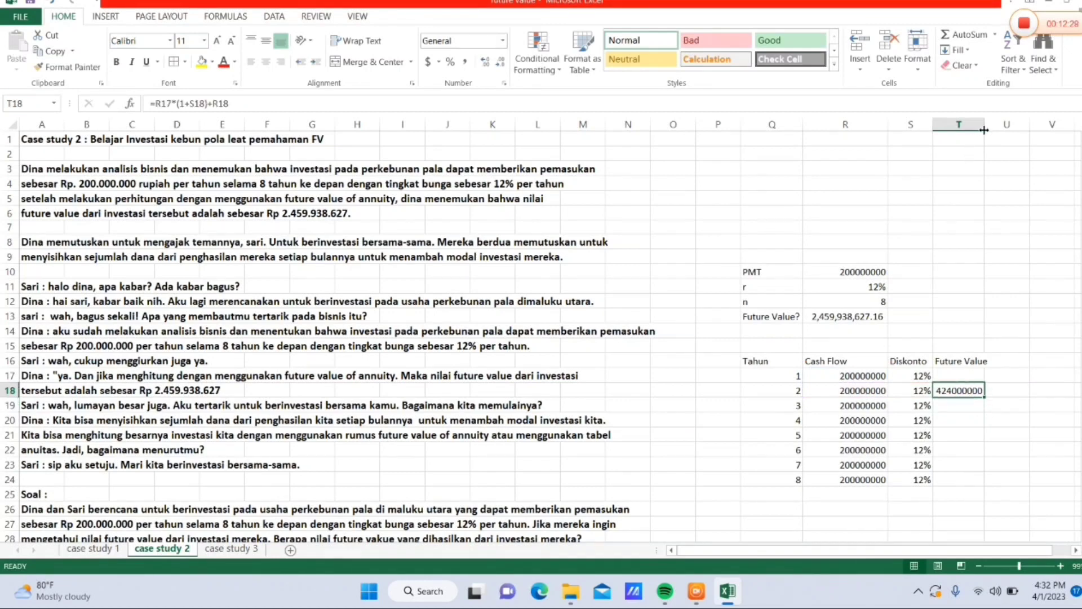
pyautogui.moveTo(984, 129); pyautogui.dragTo(1001, 129)
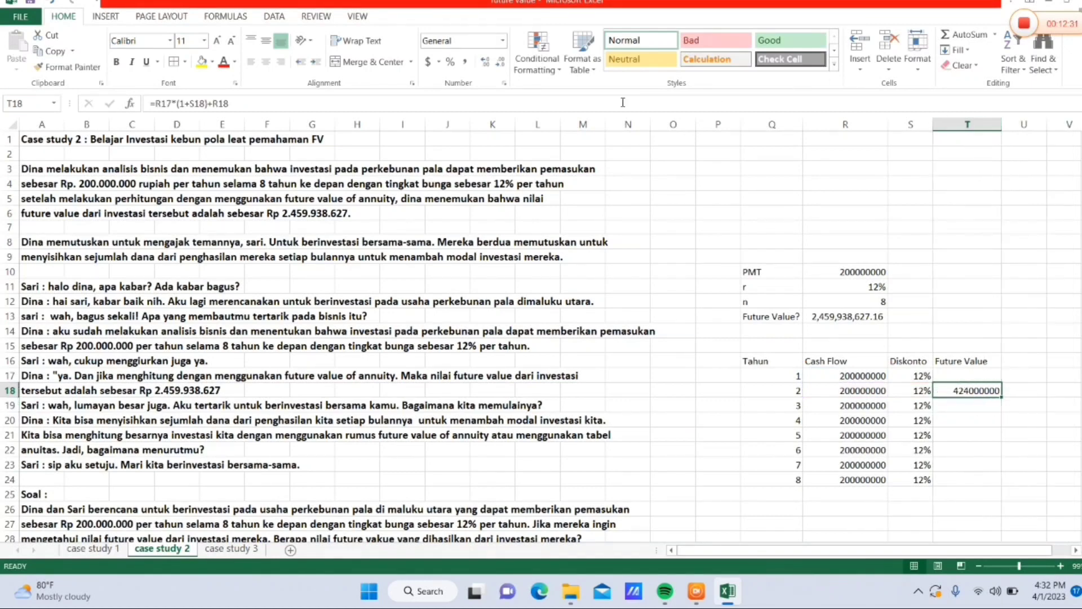
pyautogui.click(465, 62)
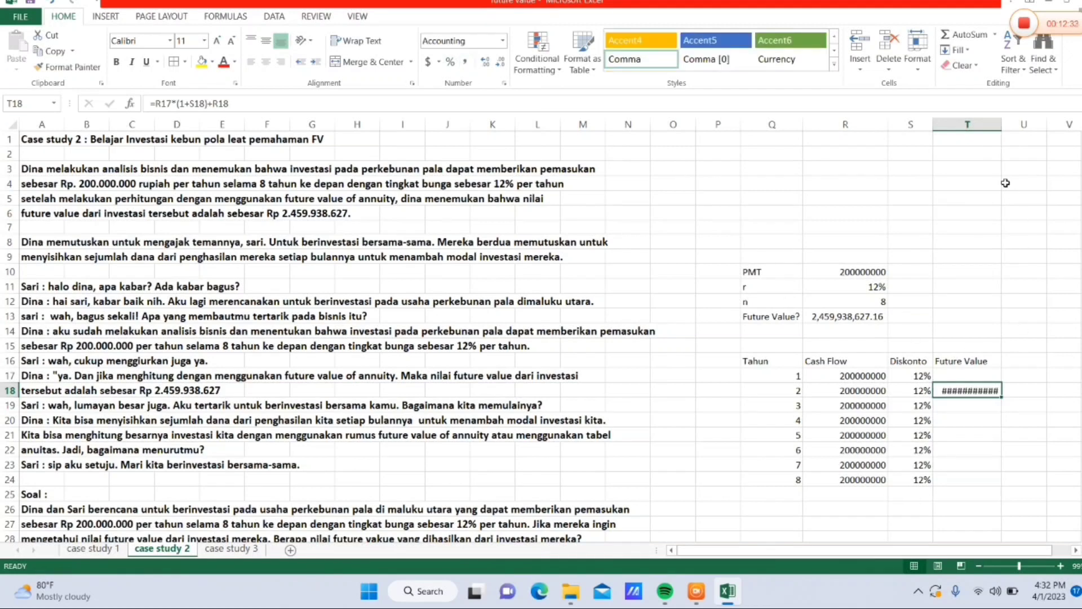
pyautogui.moveTo(1006, 131); pyautogui.dragTo(1011, 130)
# Calculate the year 3 future value in T19 with the formula =T18*(1+S19)+R19.
pyautogui.click(961, 407)
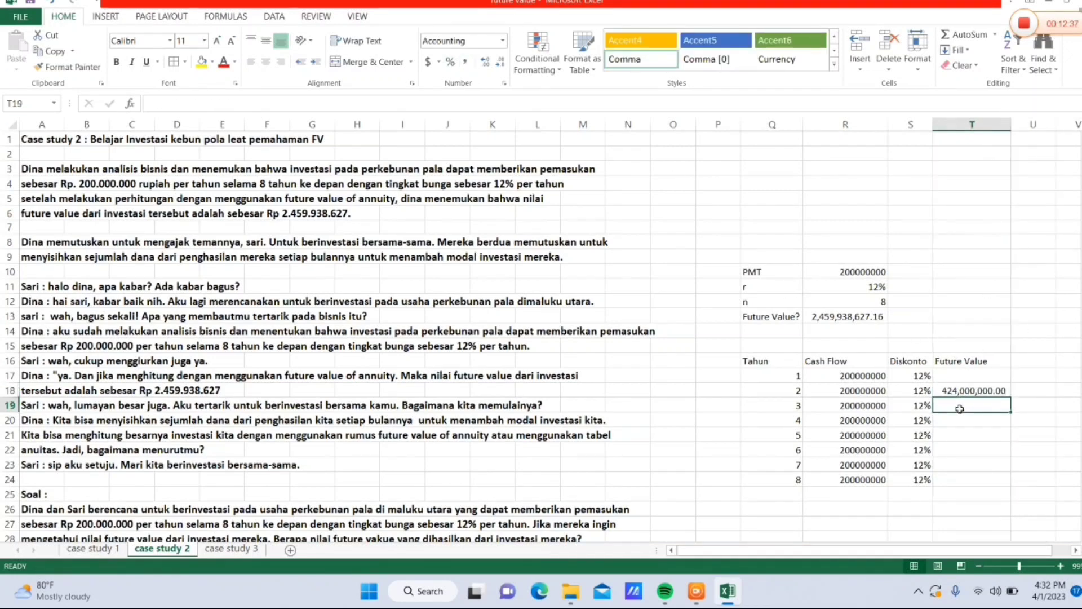
pyautogui.write('=')
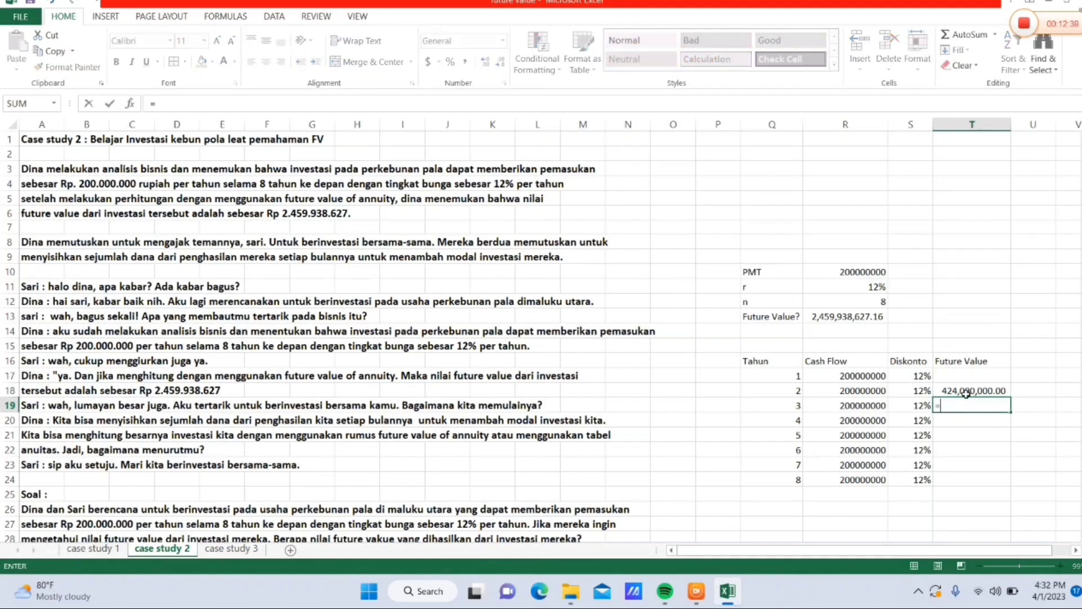
pyautogui.click(963, 391)
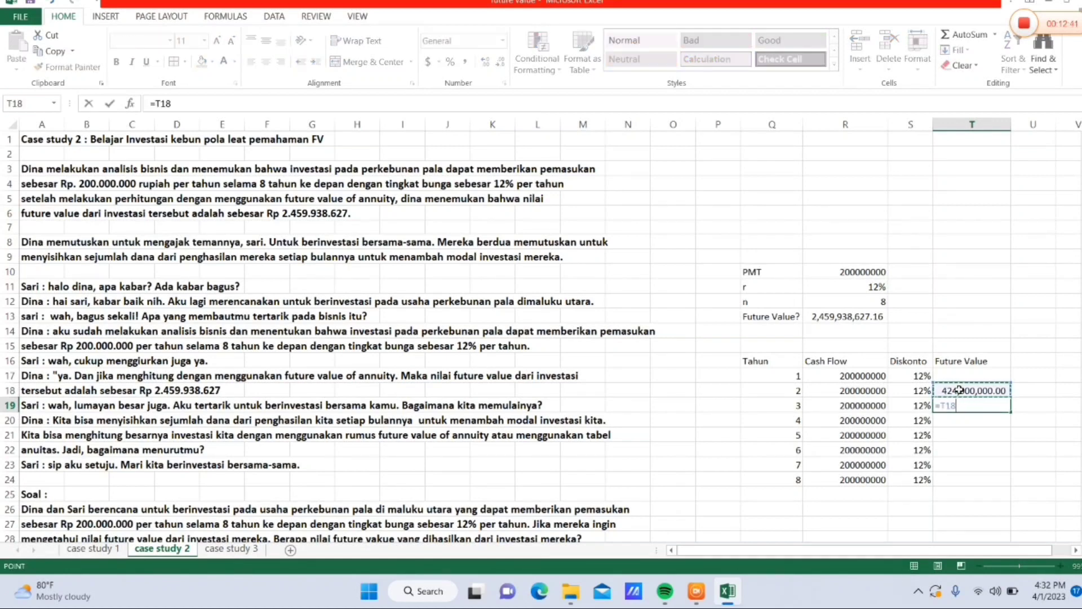
pyautogui.write('*(1+')
pyautogui.click(904, 406)
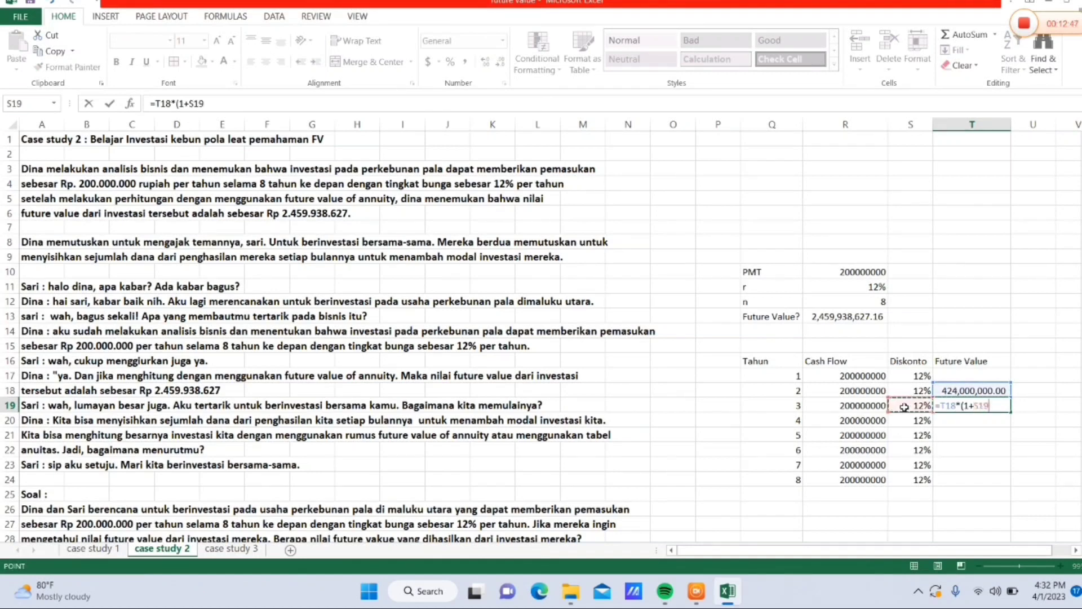
pyautogui.write(')+')
pyautogui.click(849, 407)
pyautogui.press('Return')
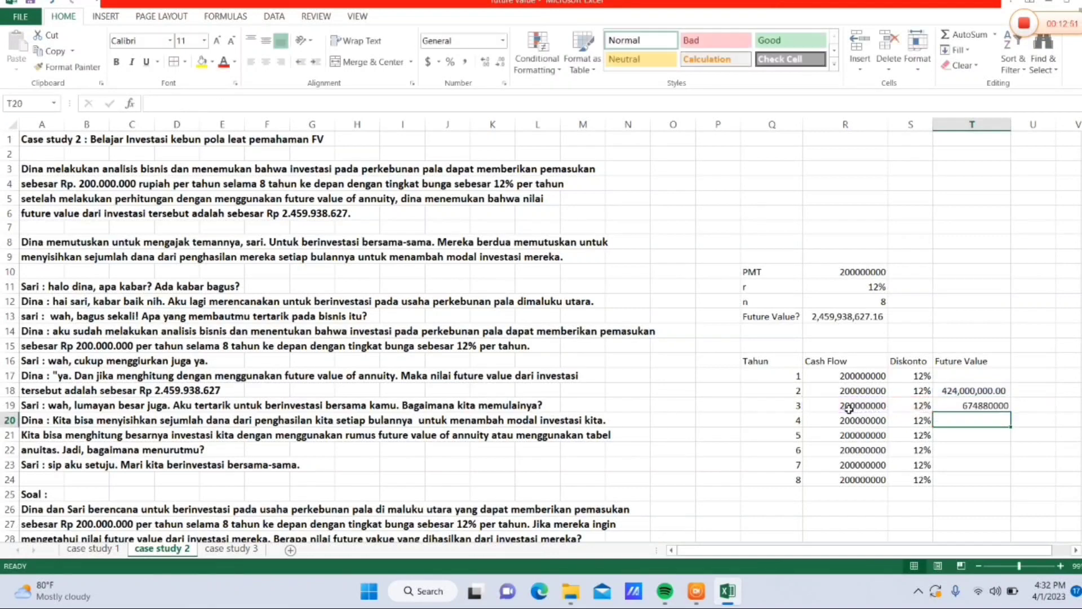
# Apply the comma style to T19, fill its formula down to T24, and widen column T to fit the amounts.
pyautogui.click(971, 401)
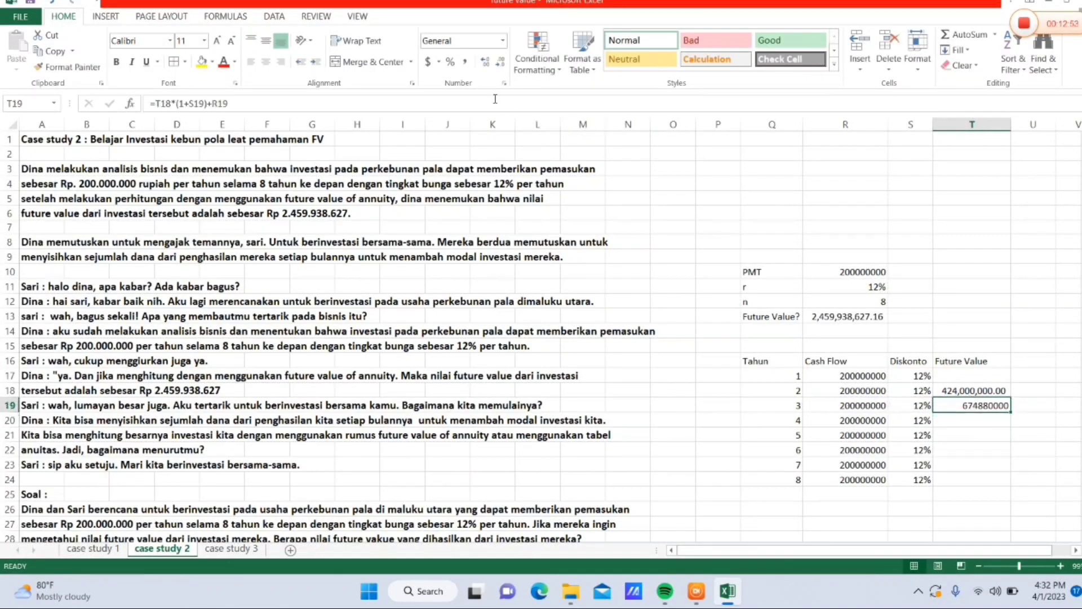
pyautogui.click(467, 62)
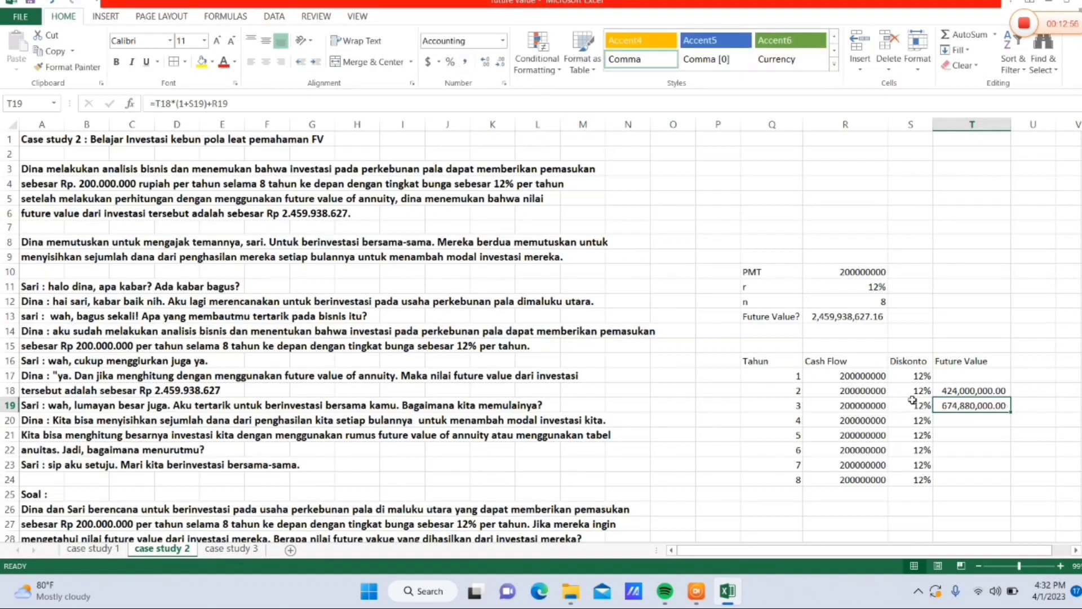
pyautogui.moveTo(1011, 412); pyautogui.dragTo(1015, 481)
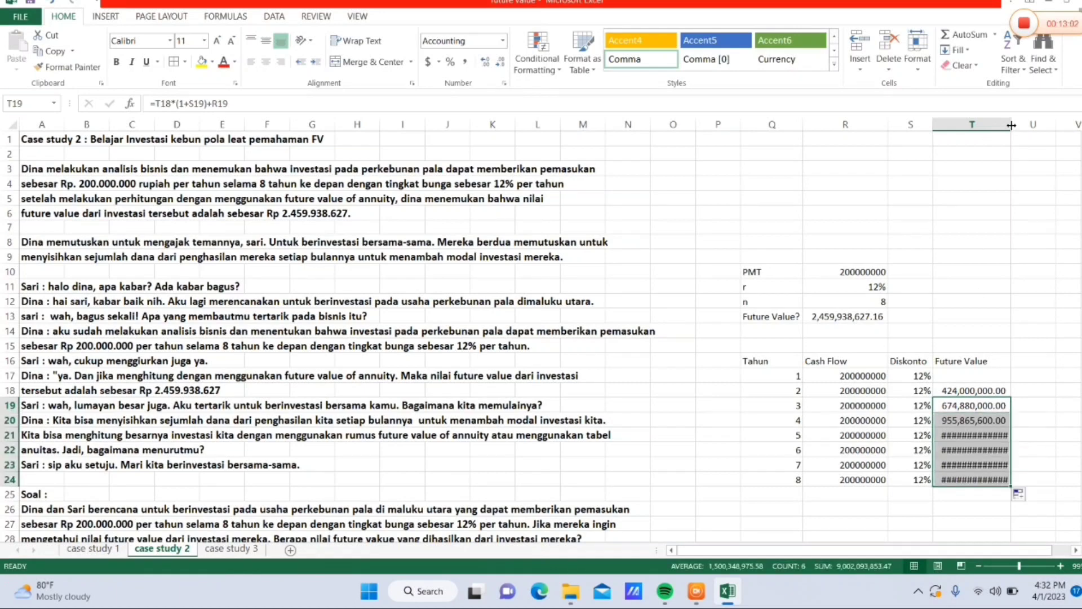
pyautogui.moveTo(1011, 125); pyautogui.dragTo(1021, 127)
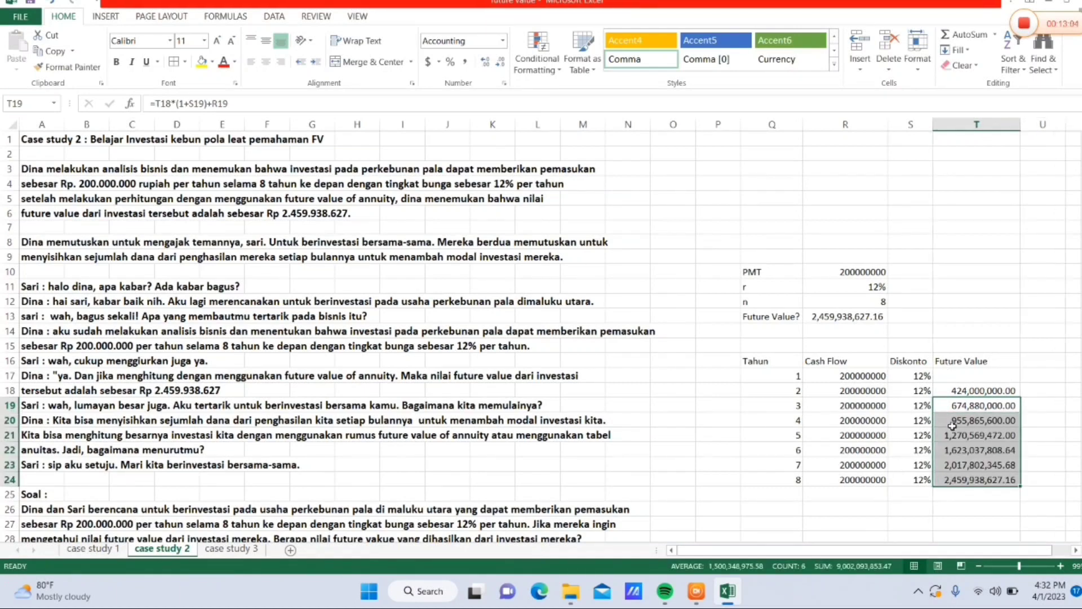
pyautogui.click(964, 482)
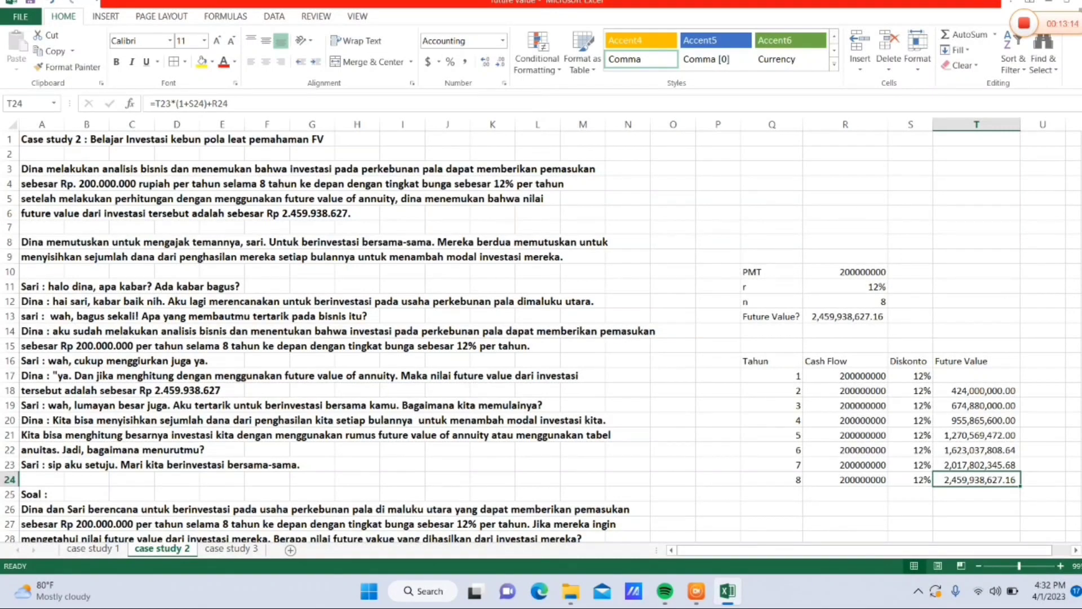
# Add borders around all cells of the annuity table Q16:T24 and centre its contents.
pyautogui.scroll(-2, 1034, 276)
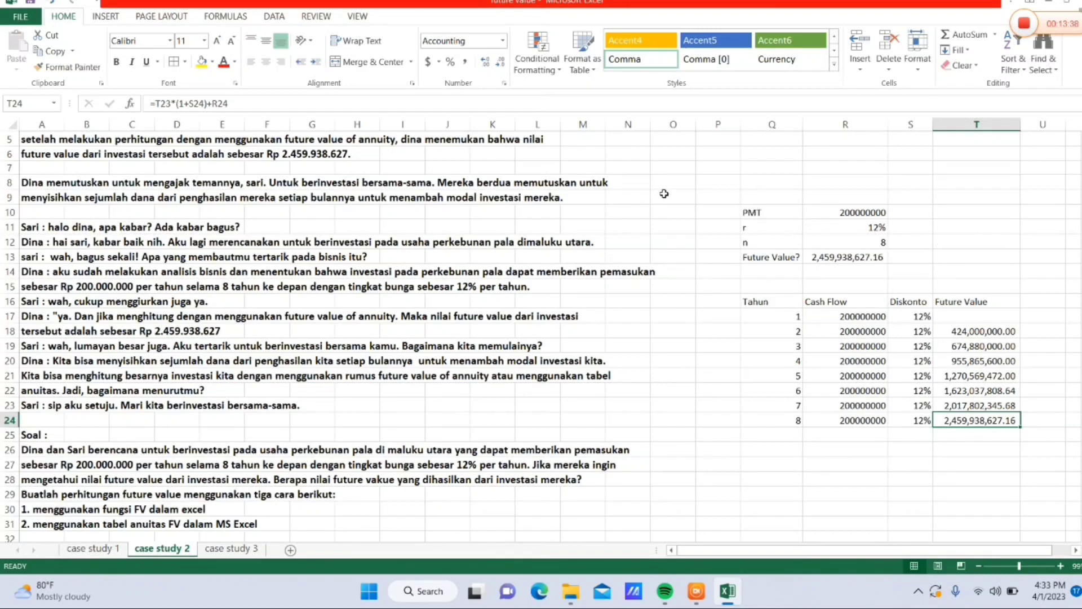
pyautogui.moveTo(777, 305); pyautogui.dragTo(975, 423)
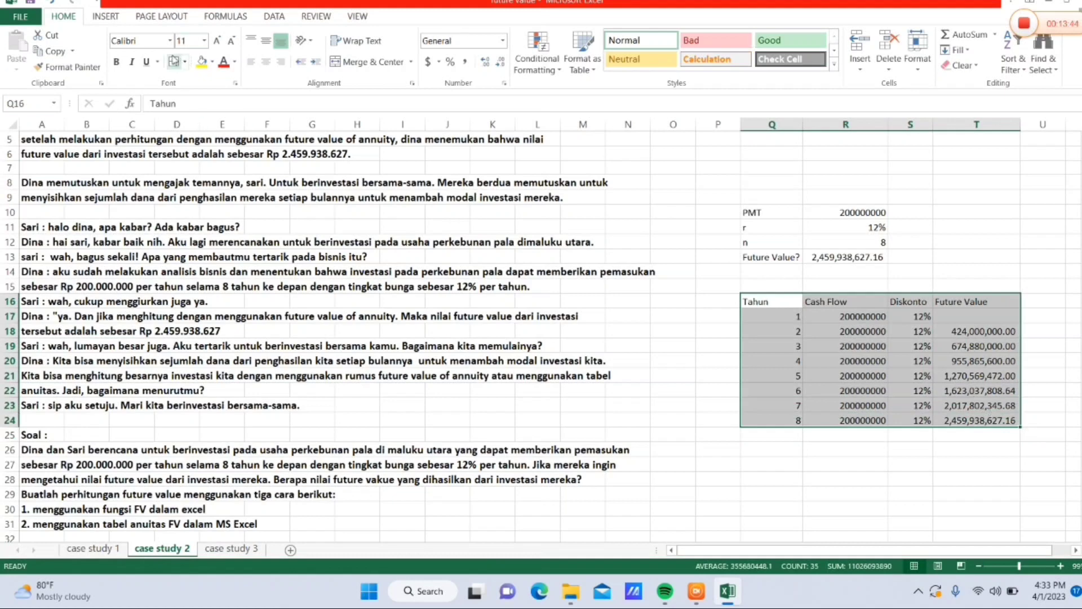
pyautogui.click(174, 62)
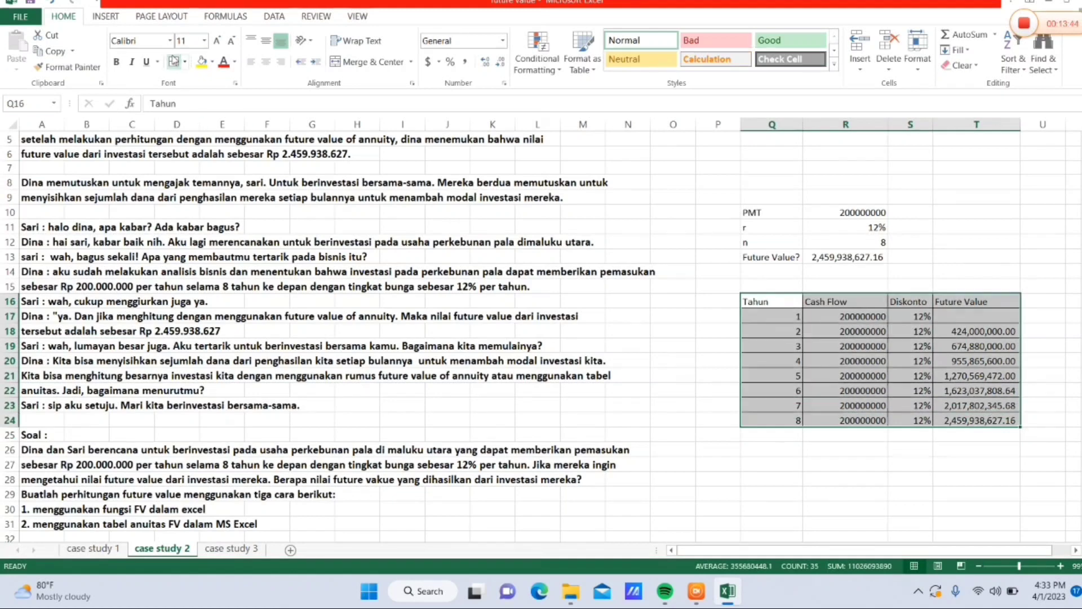
pyautogui.click(265, 61)
# Make the FV function result in R13 and the year 8 future value in T24 bold.
pyautogui.click(872, 260)
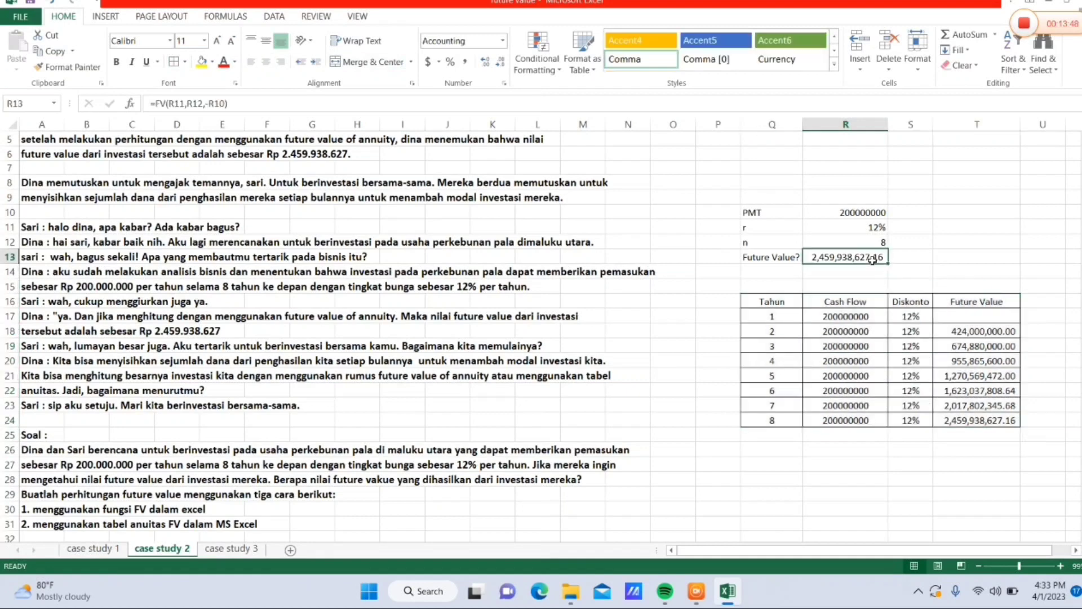
pyautogui.click(116, 61)
pyautogui.click(965, 422)
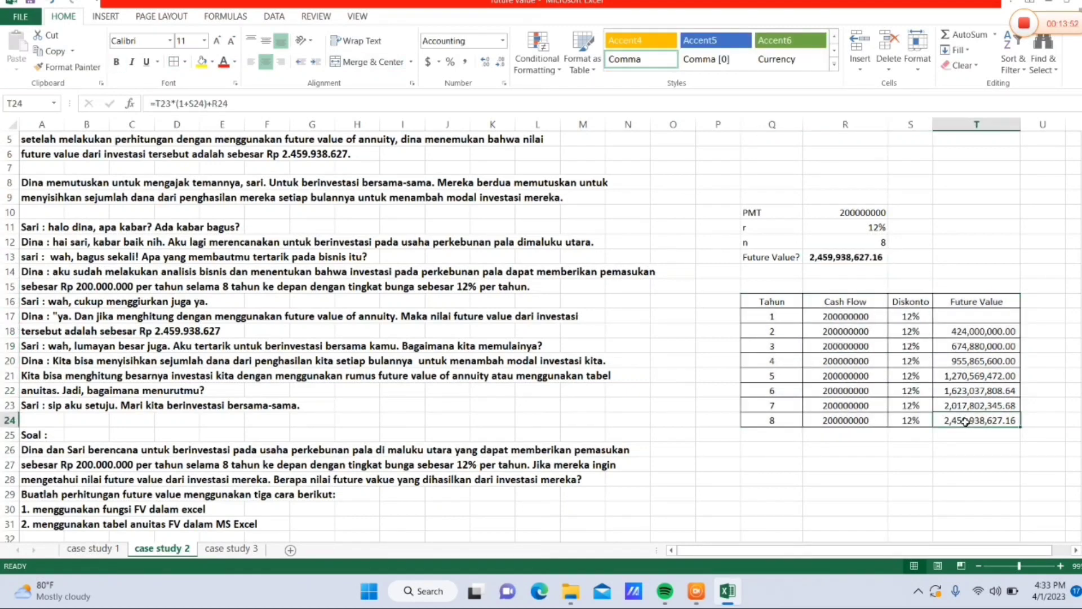
pyautogui.click(116, 61)
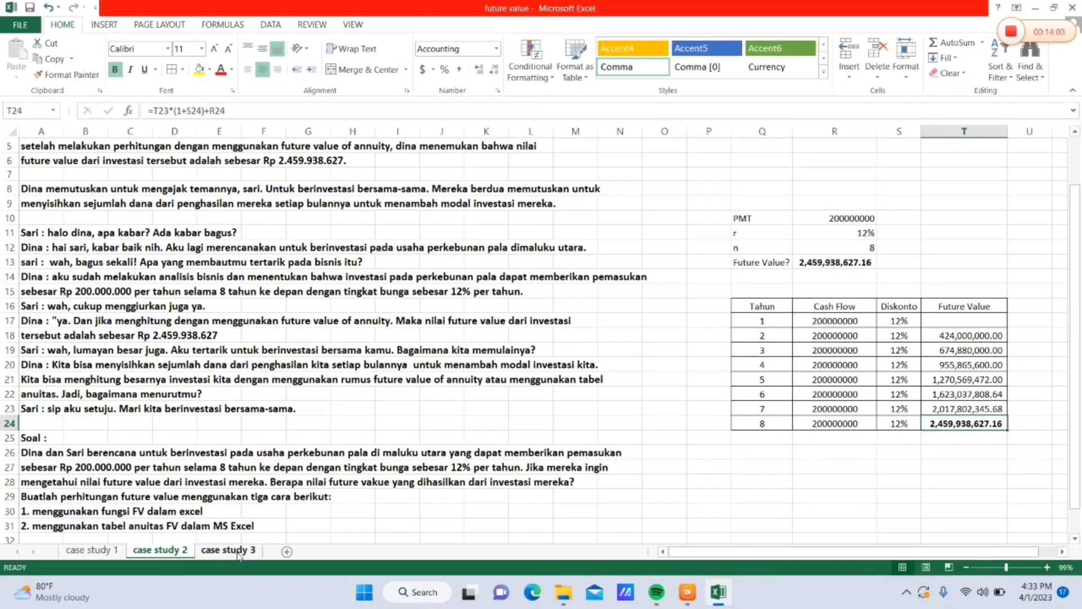
# Switch to the case study 3 worksheet.
pyautogui.click(231, 549)
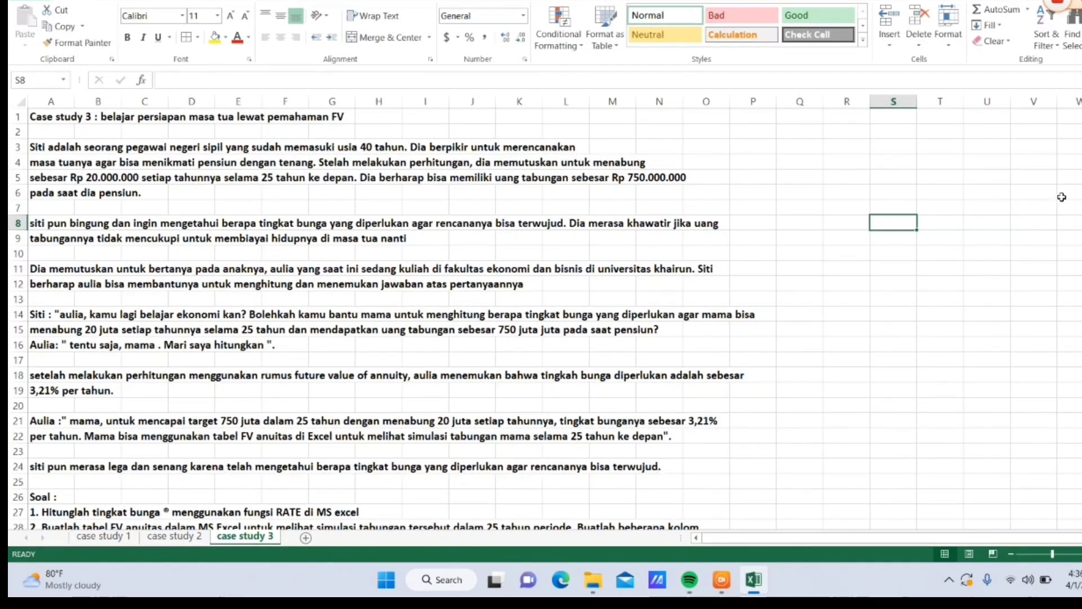
pyautogui.scroll(-1, 545, 316)
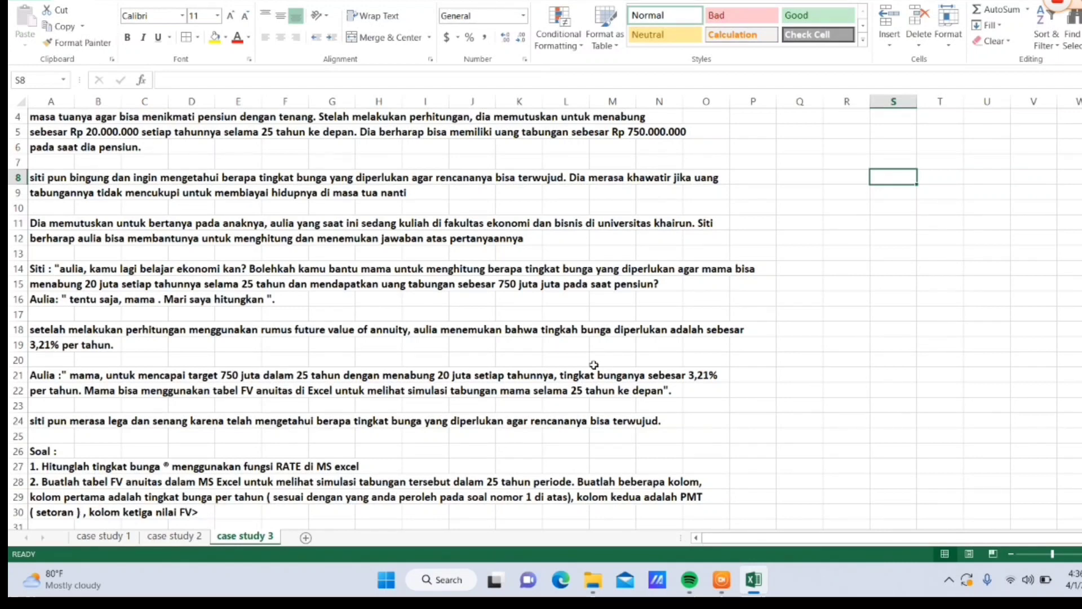
pyautogui.click(803, 179)
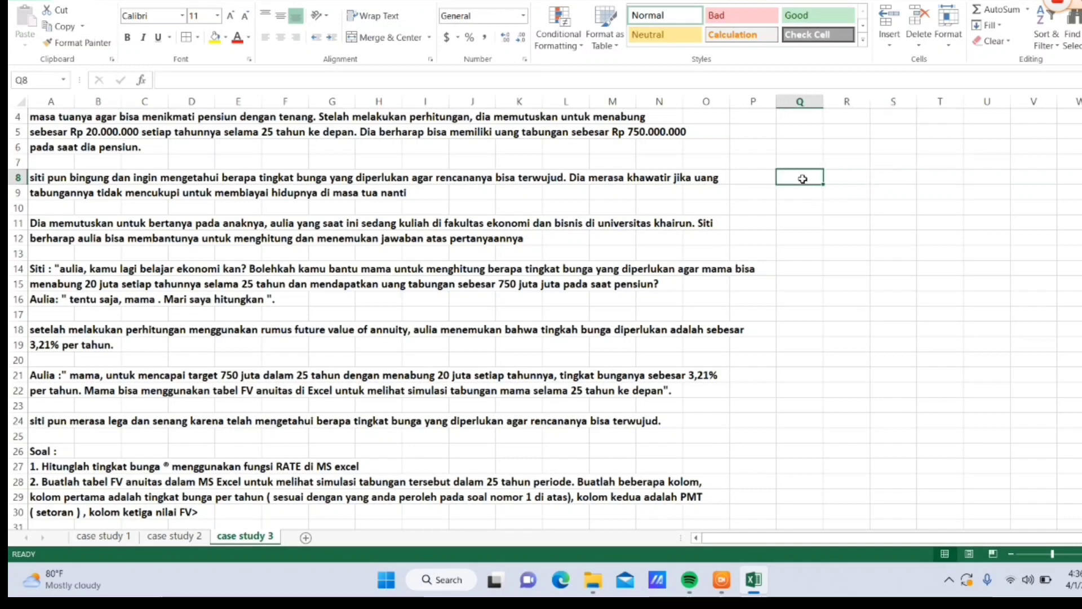
pyautogui.click(852, 182)
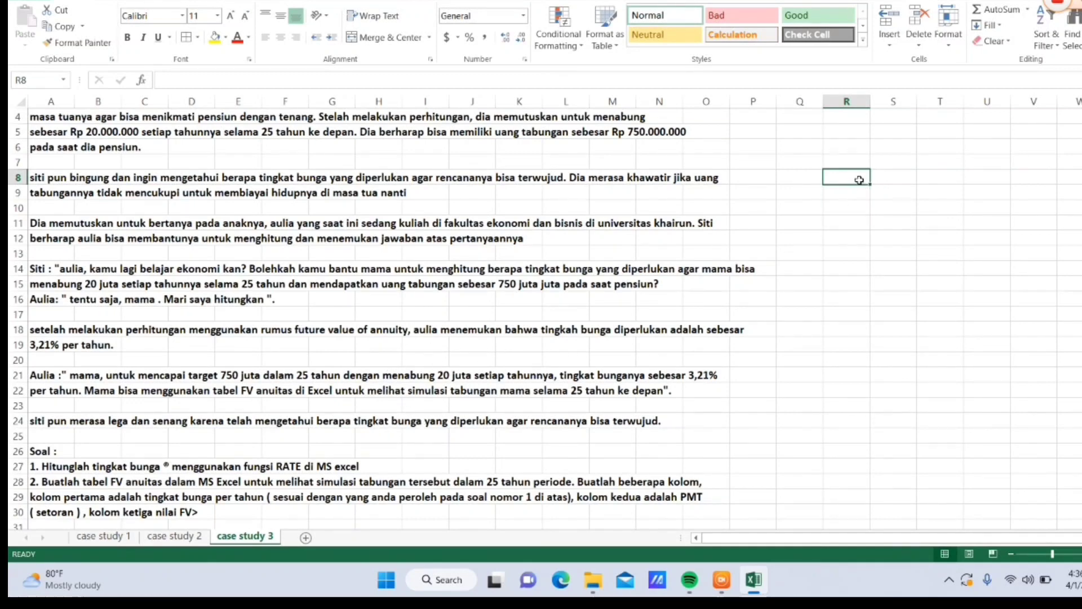
pyautogui.write('Nil')
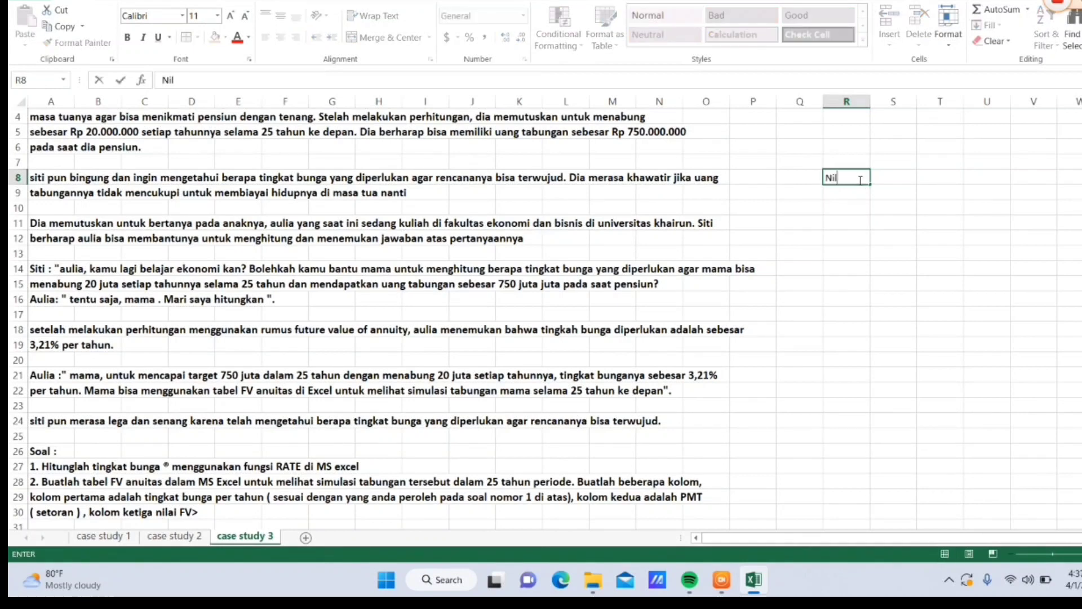
pyautogui.write('a')
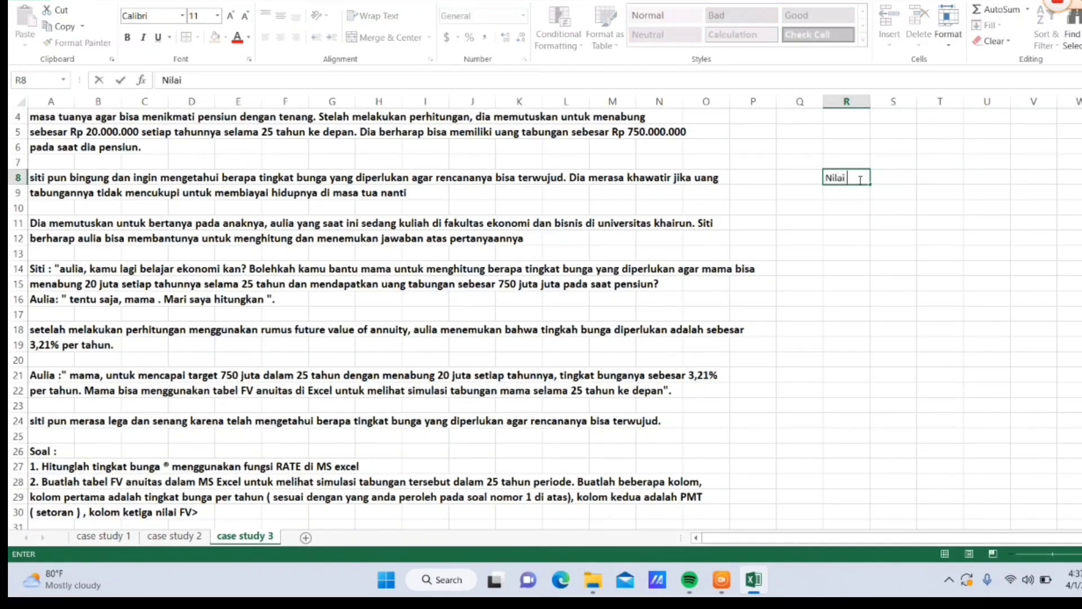
pyautogui.write('i')
pyautogui.press('BackSpace')
pyautogui.press('BackSpace')
pyautogui.press('BackSpace')
pyautogui.press('BackSpace')
pyautogui.press('BackSpace')
# Enter the label Setoran in R8 with the value 20000000 in S8.
pyautogui.write('Se')
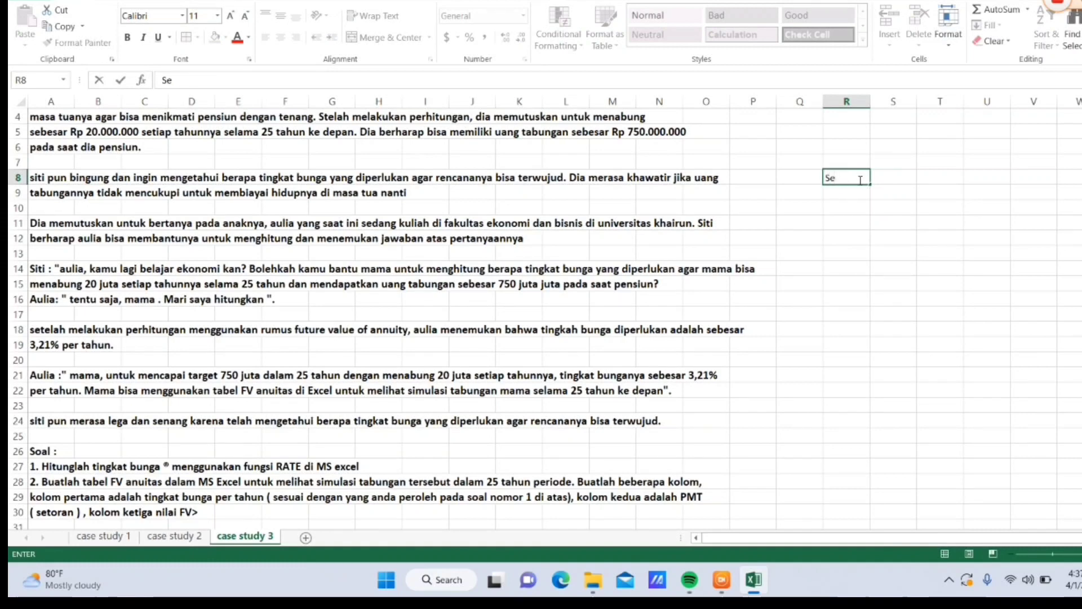
pyautogui.write('tora')
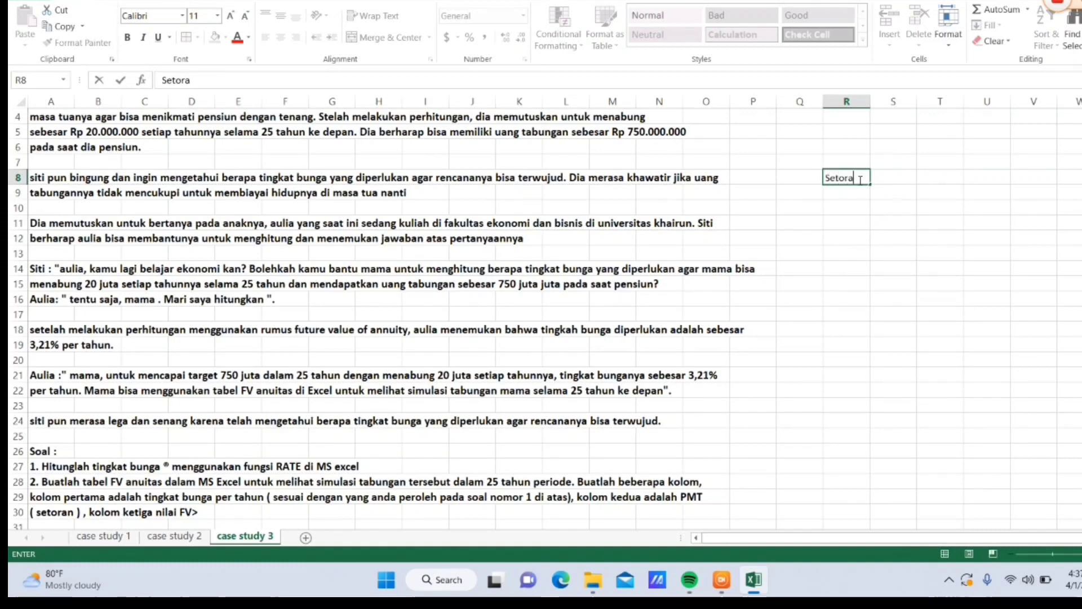
pyautogui.write('n')
pyautogui.press('Tab')
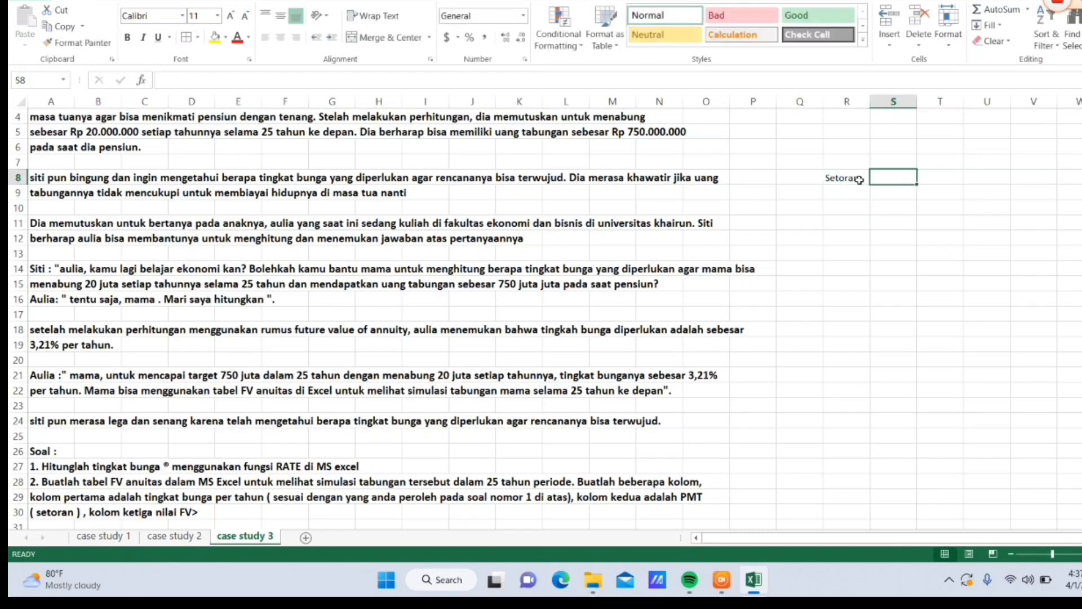
pyautogui.write('20000000')
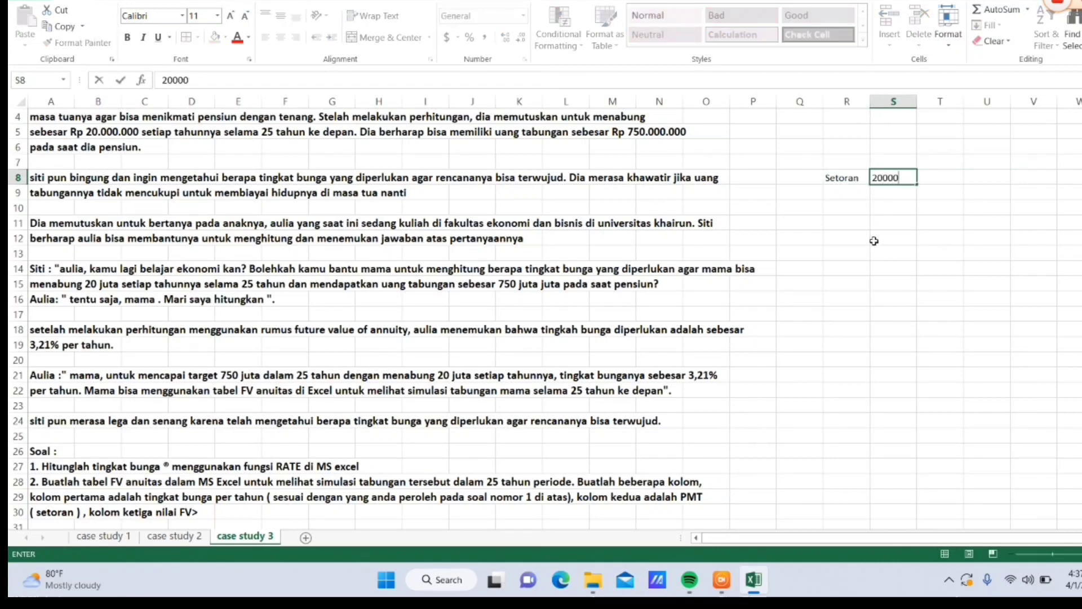
# Enter the label Nilai FV in R9 with the value 750000000 in S9.
pyautogui.click(840, 196)
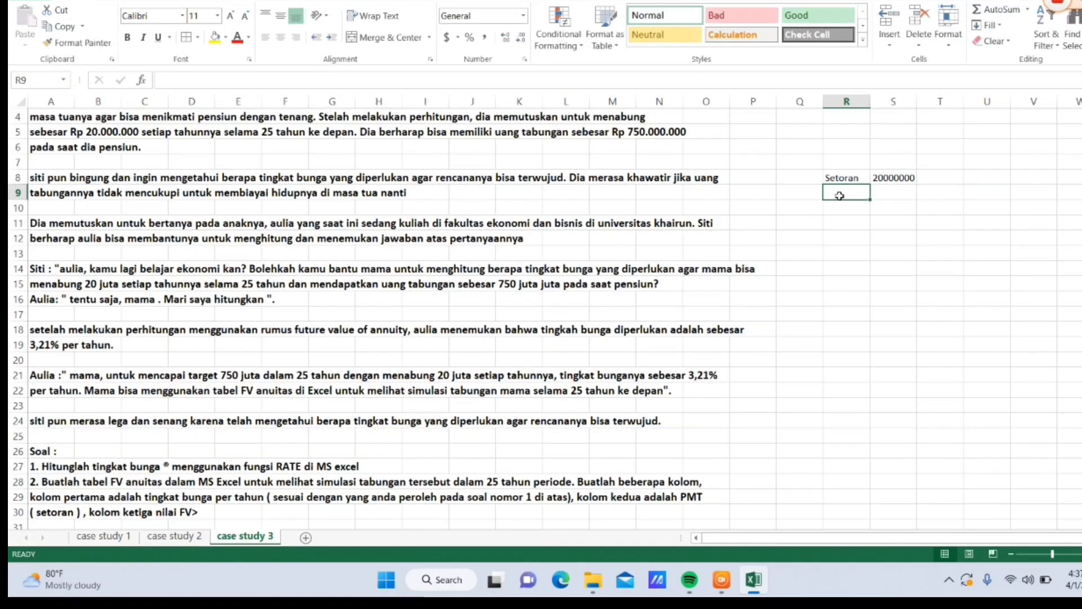
pyautogui.write('Nil')
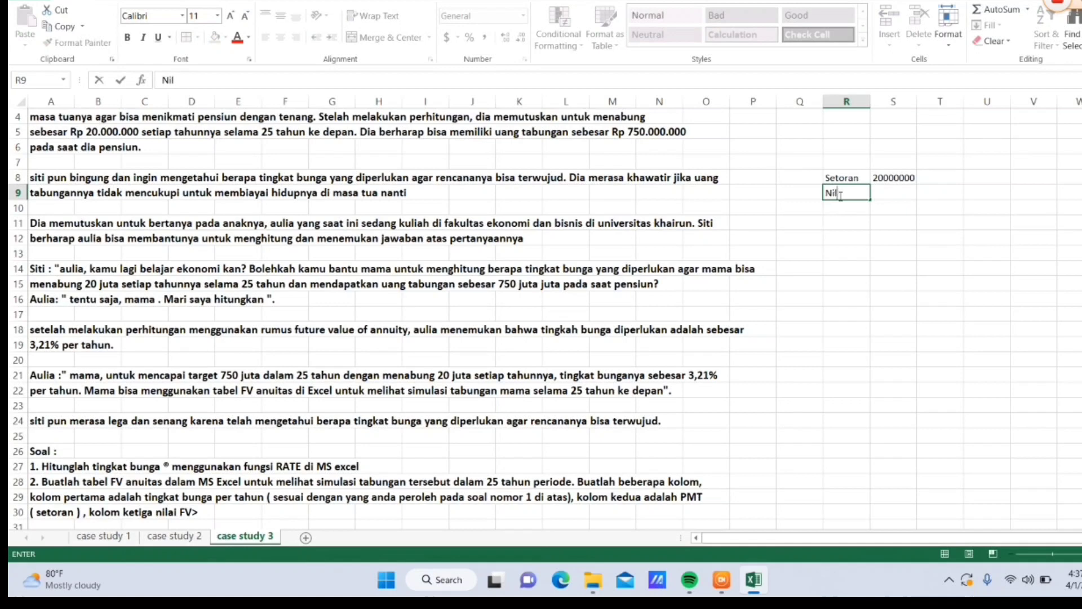
pyautogui.write('ai FV')
pyautogui.click(886, 192)
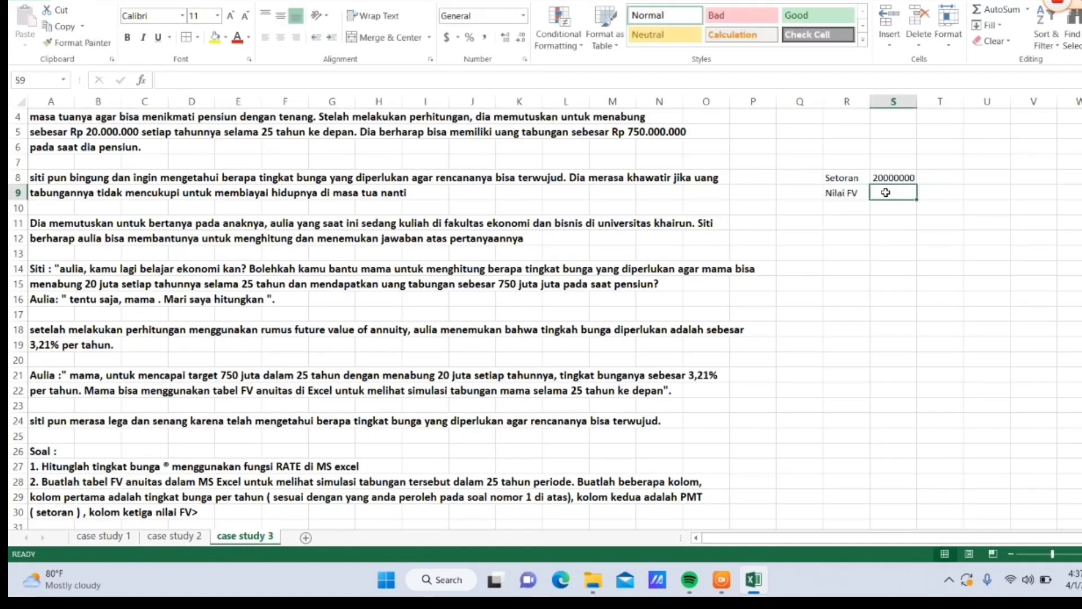
pyautogui.write('750')
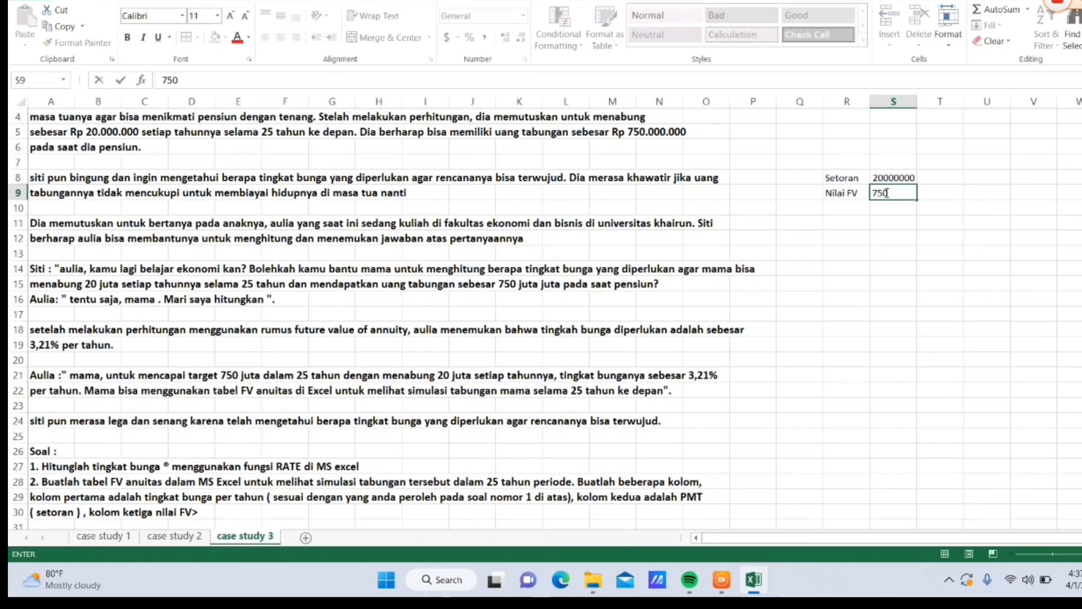
pyautogui.write('000000')
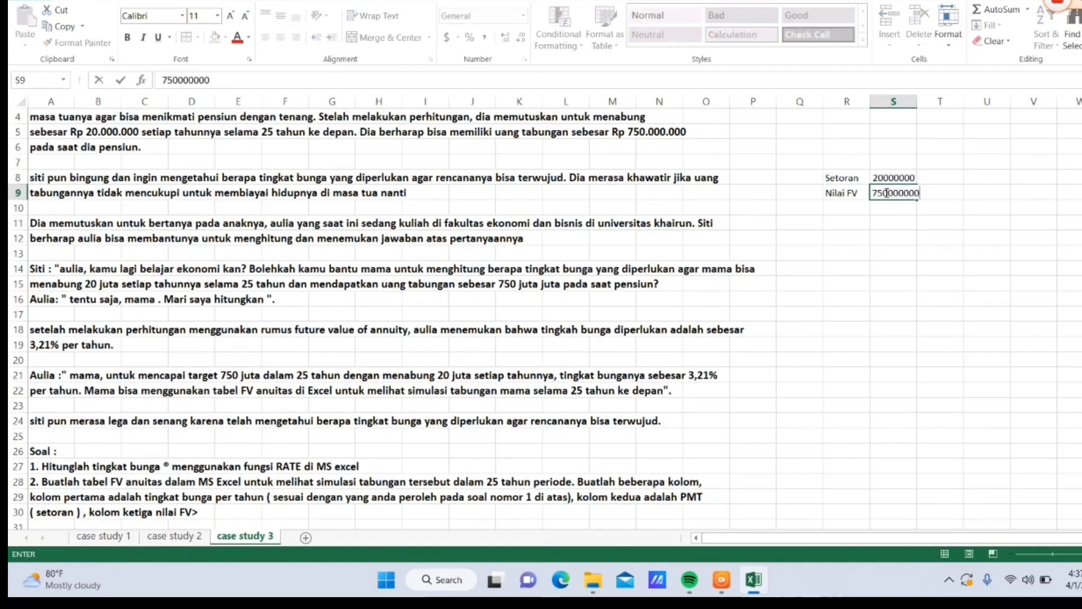
# Widen column S to fit its amounts and apply the comma style to the whole column.
pyautogui.click(916, 105)
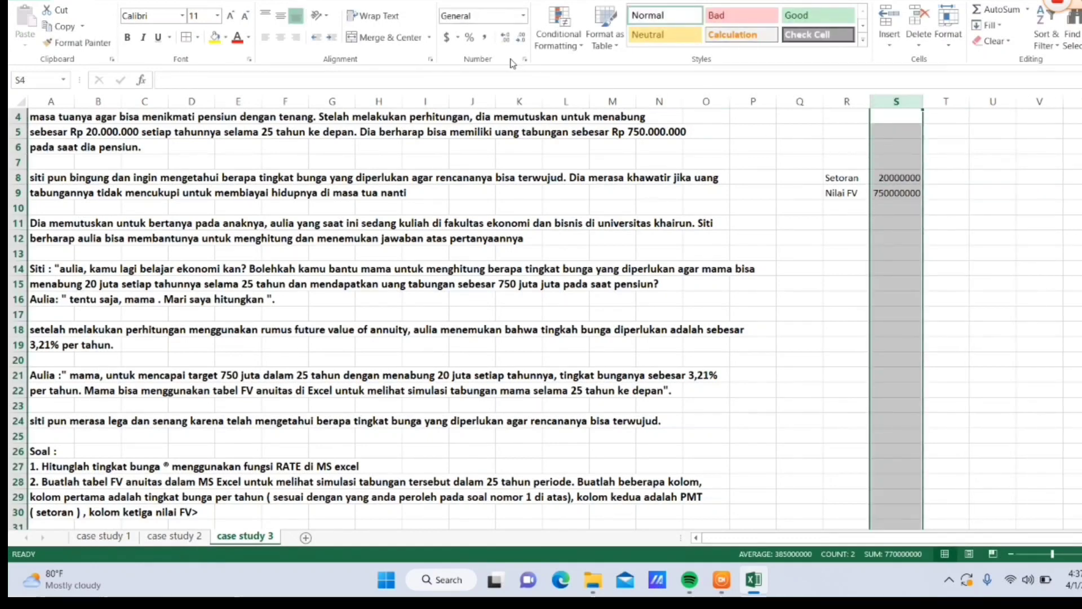
pyautogui.click(486, 40)
pyautogui.click(843, 205)
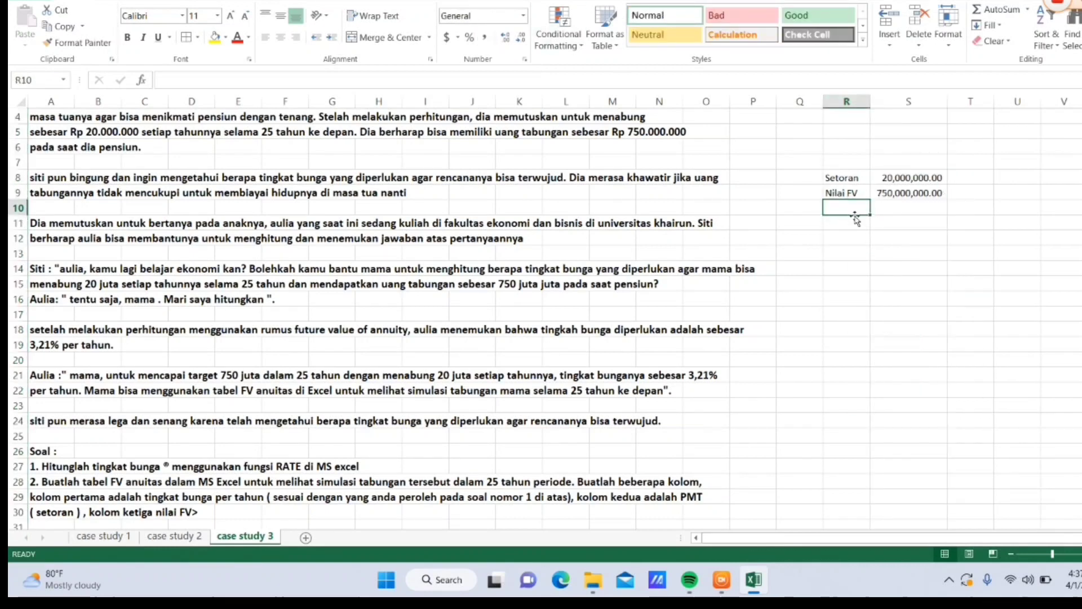
pyautogui.write('nilai FV')
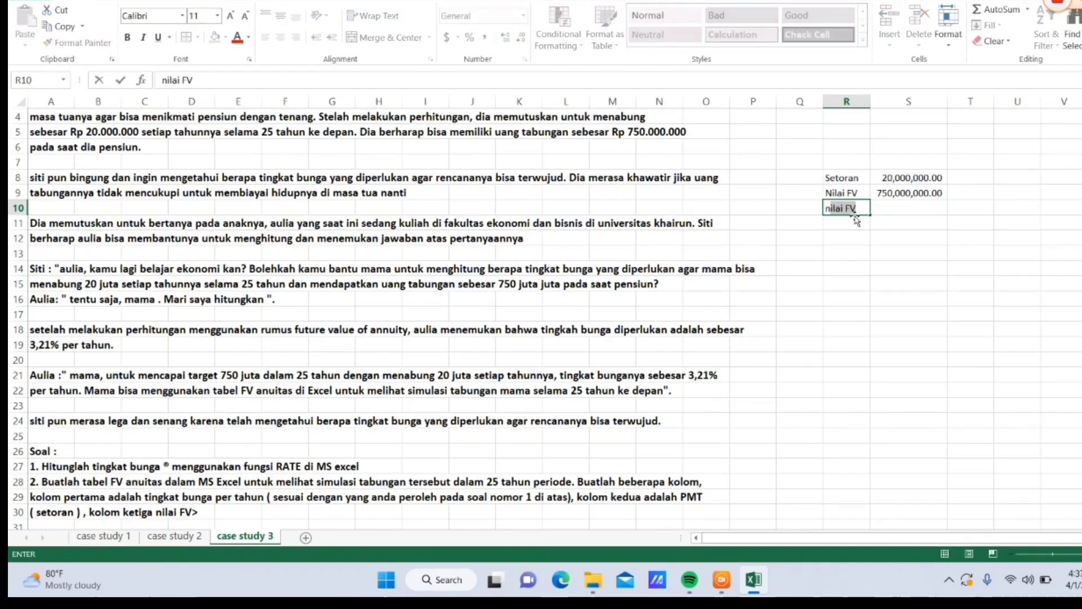
pyautogui.press('Tab')
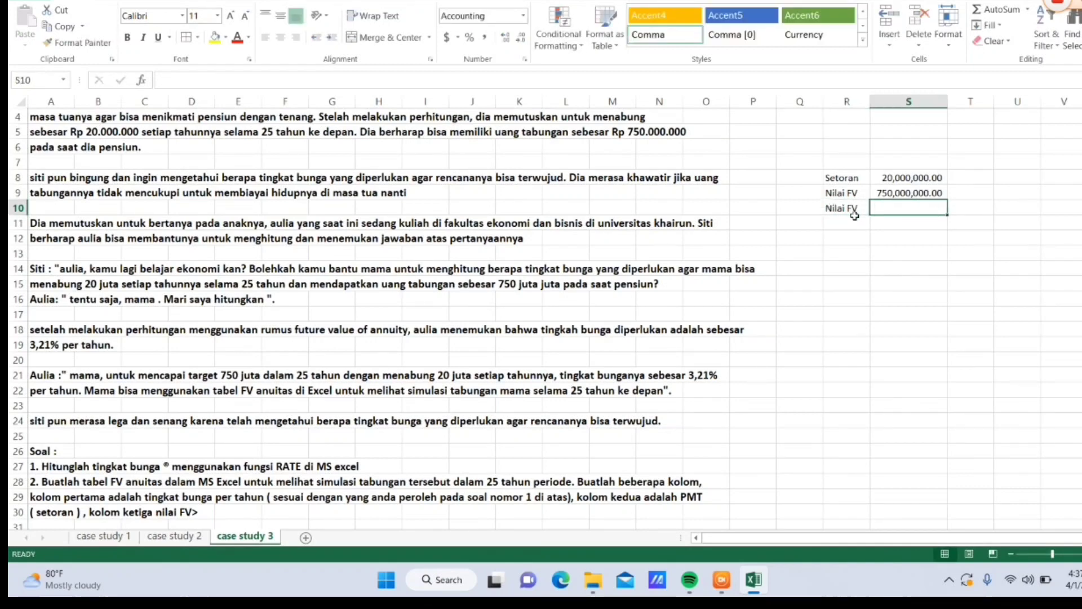
pyautogui.click(846, 209)
pyautogui.press('BackSpace')
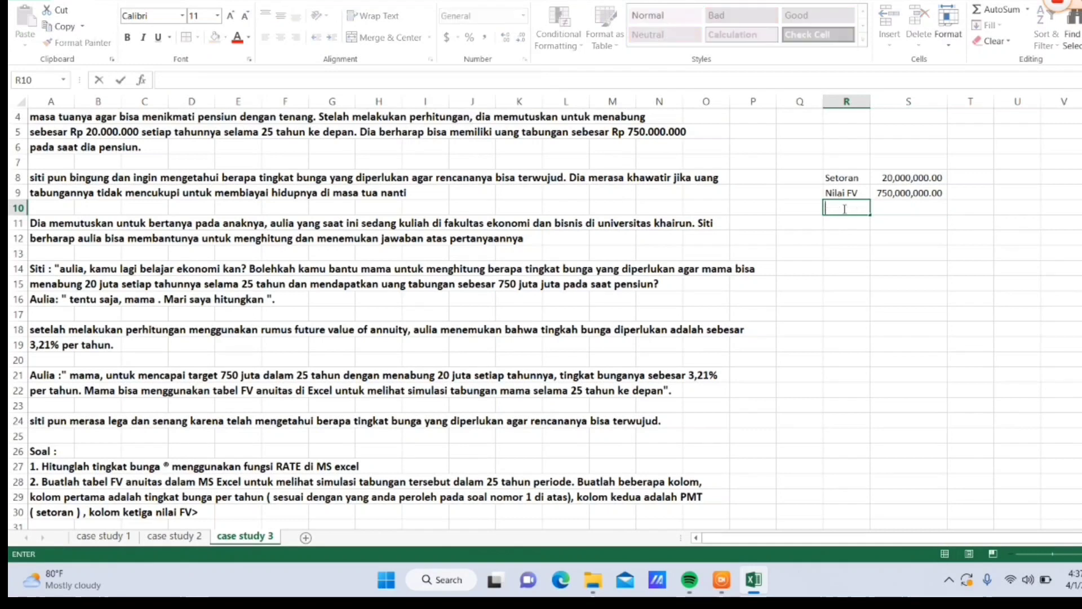
pyautogui.write('nilai FV')
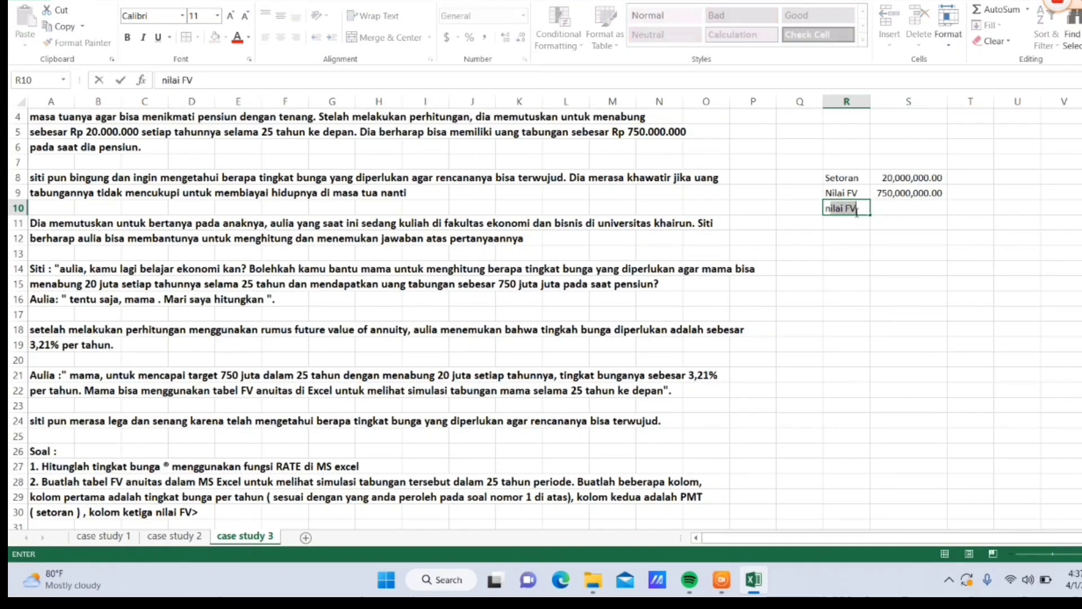
pyautogui.click(894, 212)
pyautogui.click(849, 208)
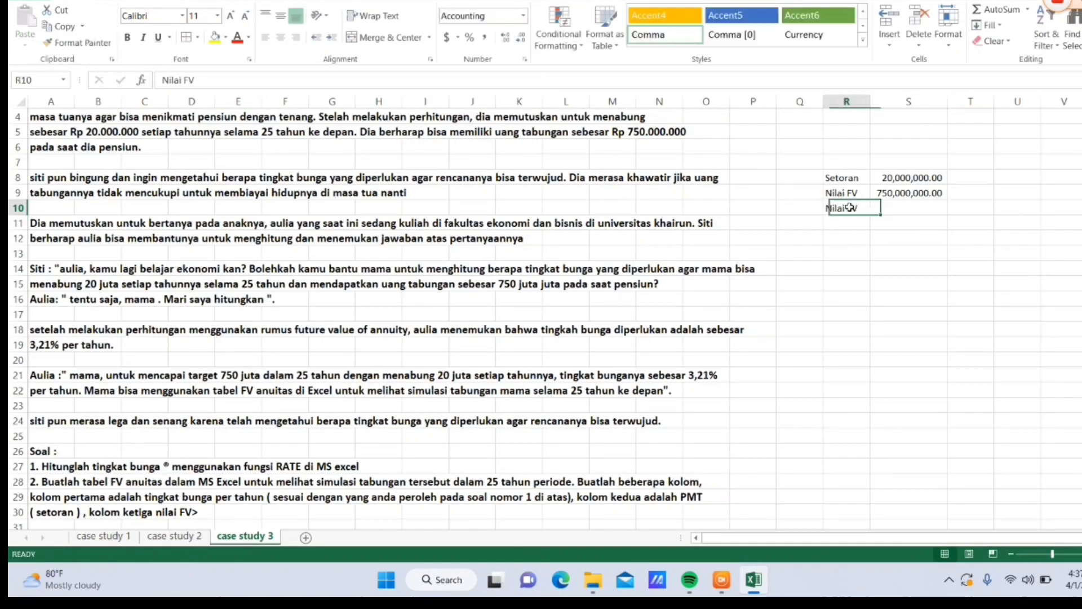
pyautogui.press('BackSpace')
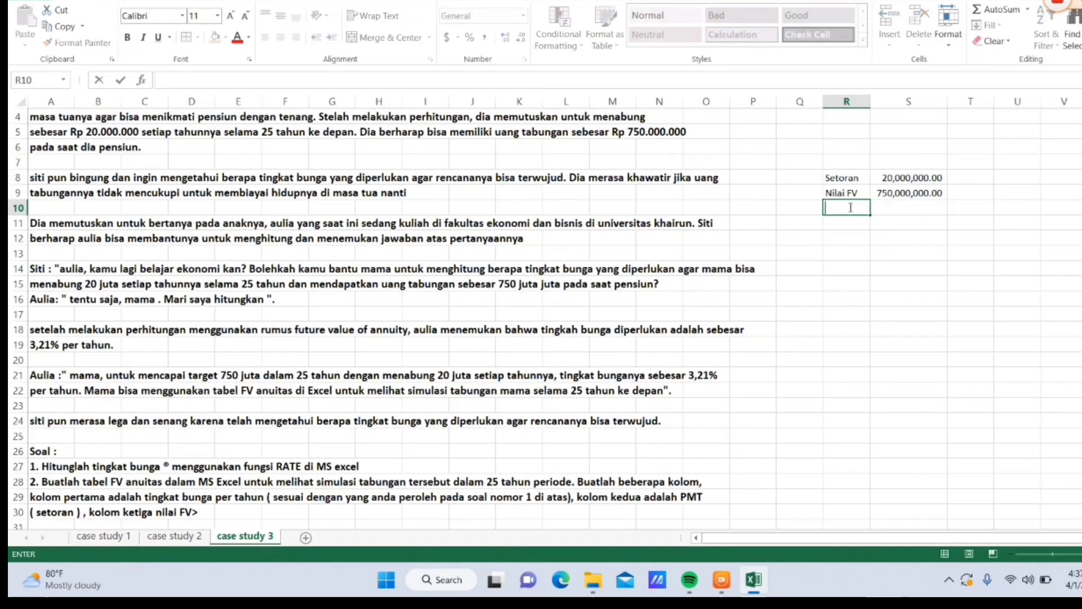
# Enter the label Jangka Waktu in R10 with the value 25 in S10, and fit column R to the label.
pyautogui.write('Jangka Waktu')
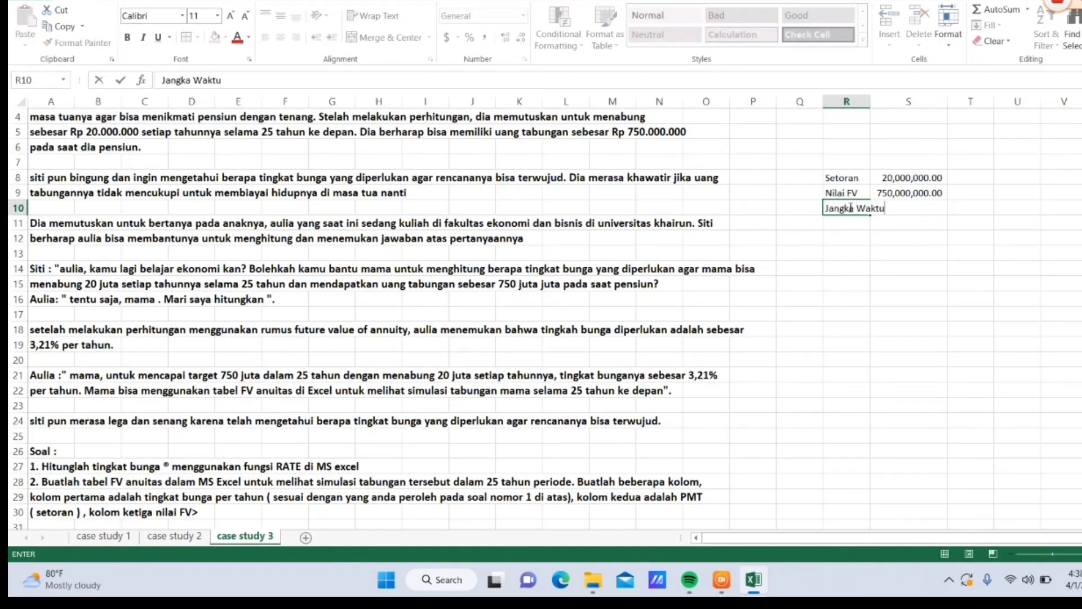
pyautogui.click(875, 102)
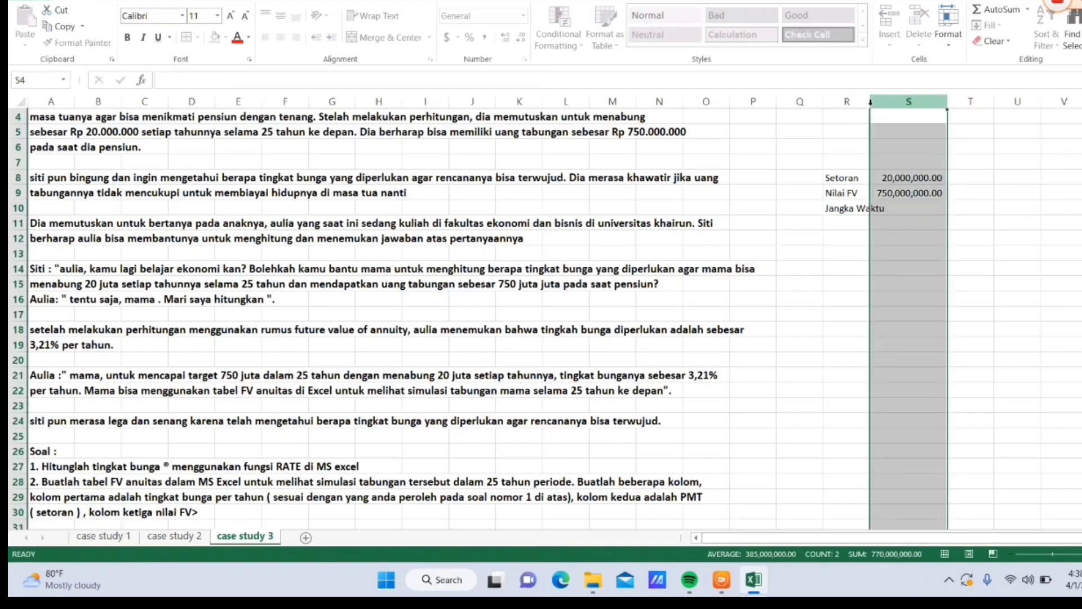
pyautogui.doubleClick(871, 102)
pyautogui.click(922, 204)
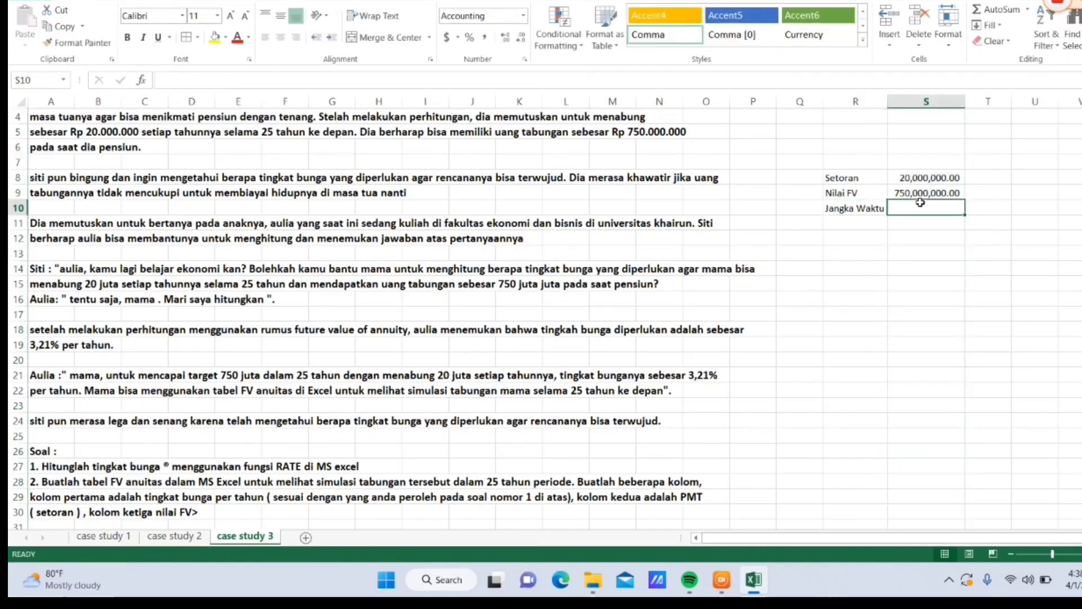
pyautogui.write('25')
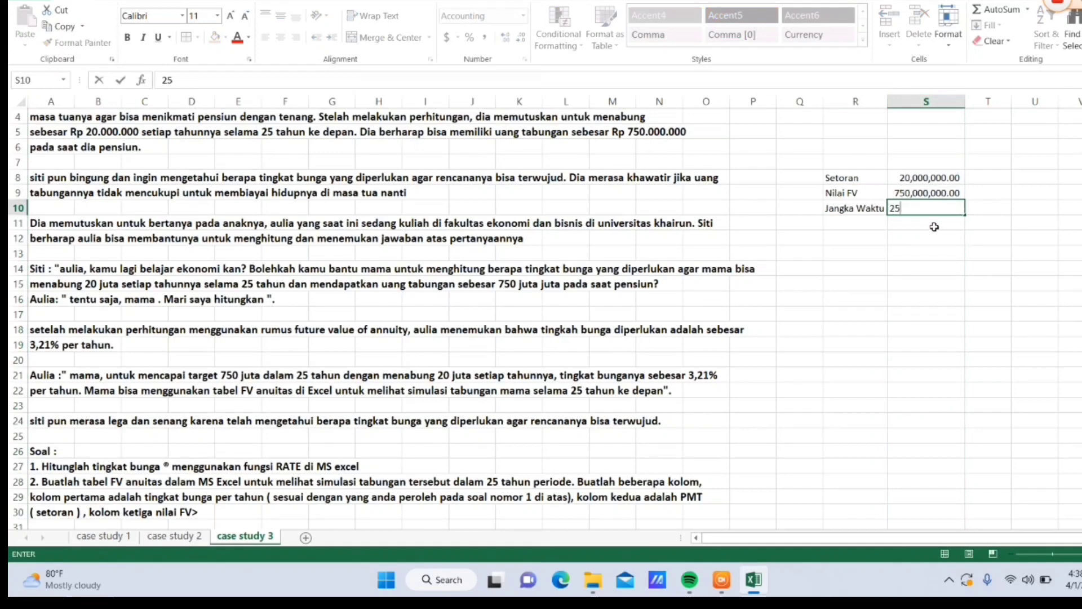
# Enter the label Rate? in R13, below the Setoran, Nilai FV and Jangka Waktu inputs.
pyautogui.click(861, 249)
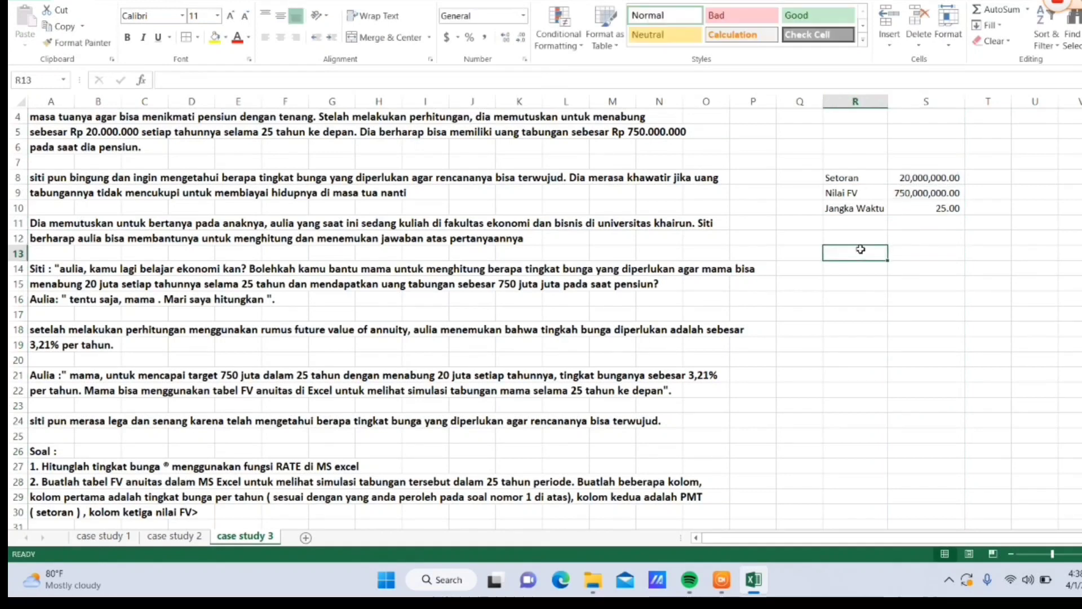
pyautogui.write('Rate')
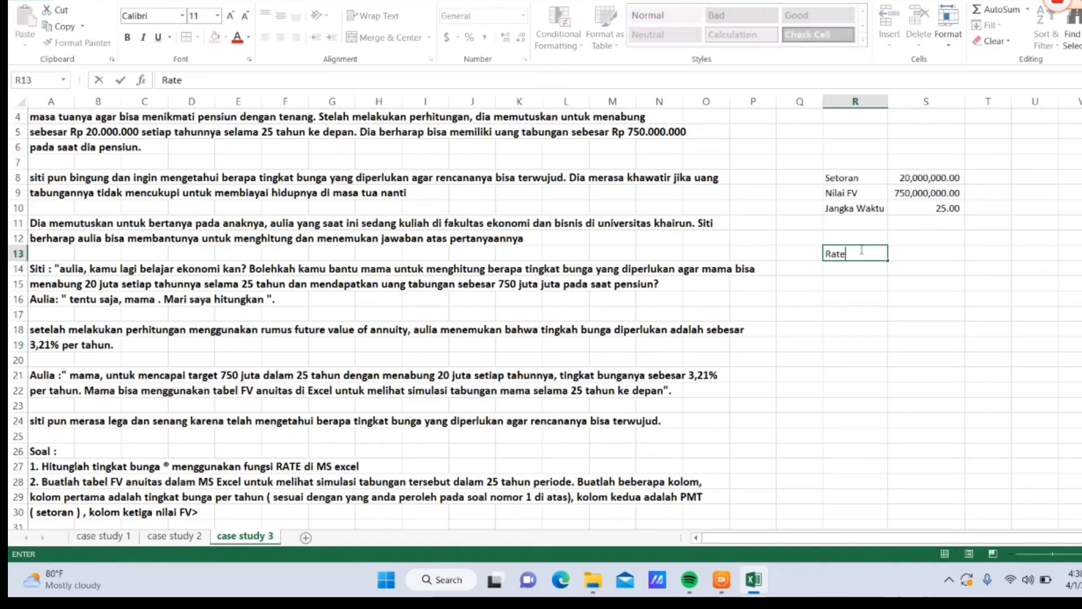
pyautogui.write('?')
pyautogui.press('Tab')
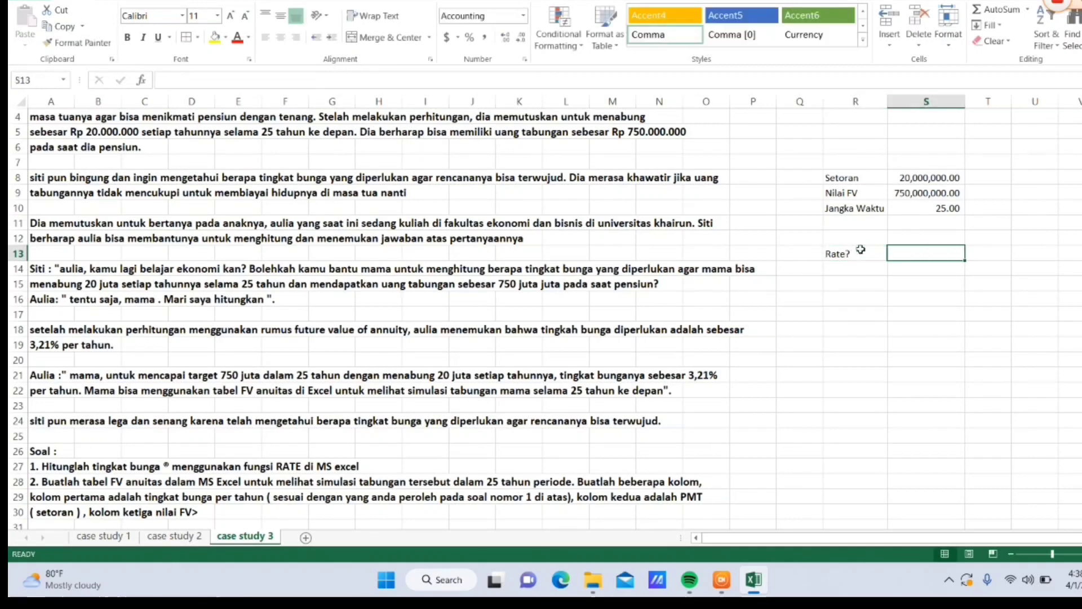
# Calculate the rate in S13 with the formula =RATE(S10,,-1*S8,S9).
pyautogui.write('=')
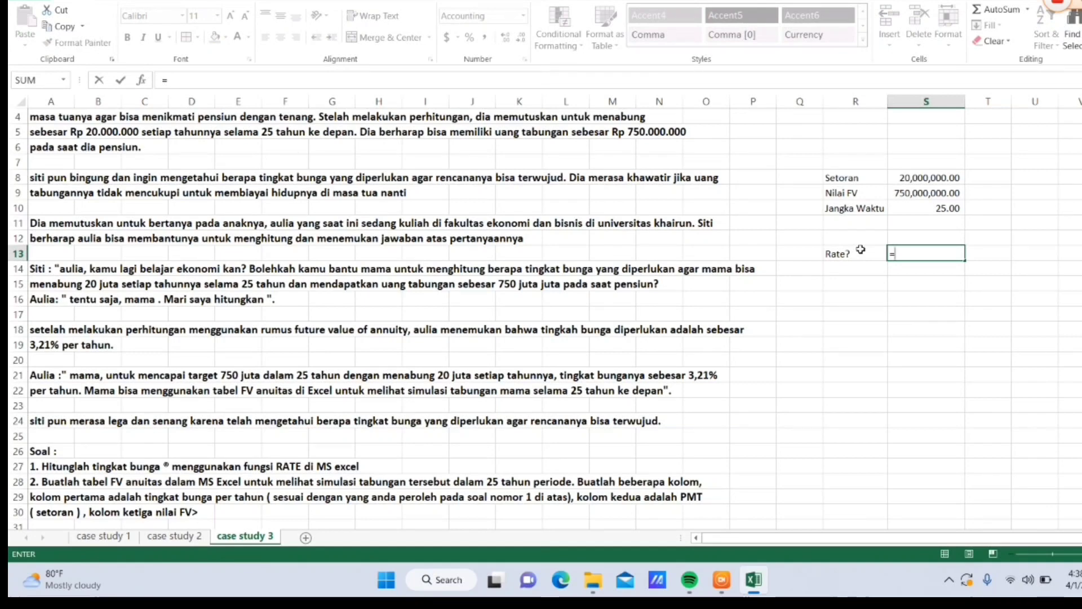
pyautogui.write('rate(')
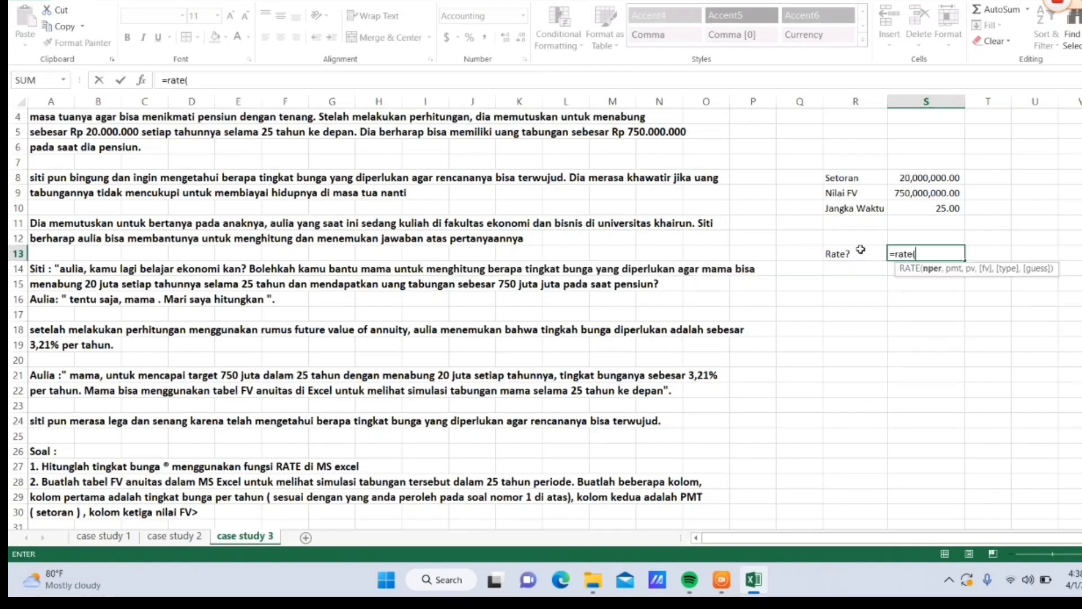
pyautogui.click(940, 208)
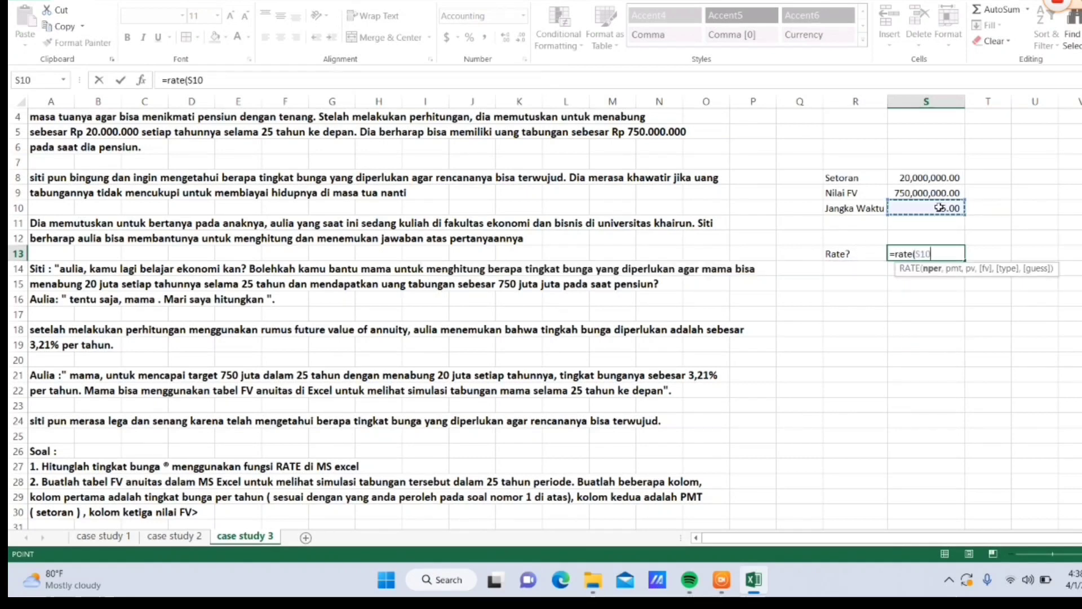
pyautogui.write(',,')
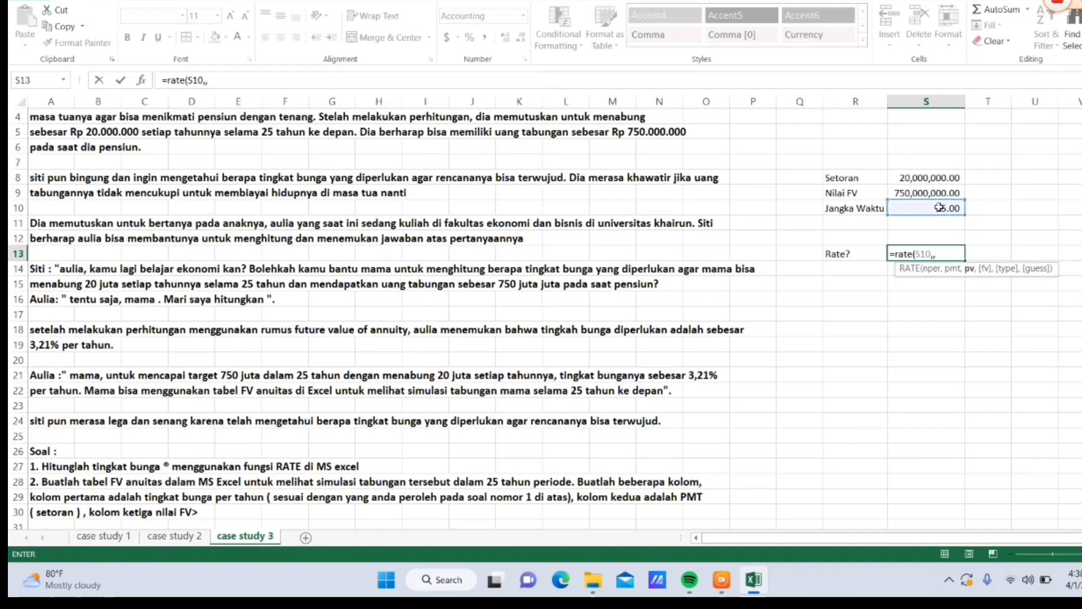
pyautogui.write('1')
pyautogui.press('BackSpace')
pyautogui.write('-1*')
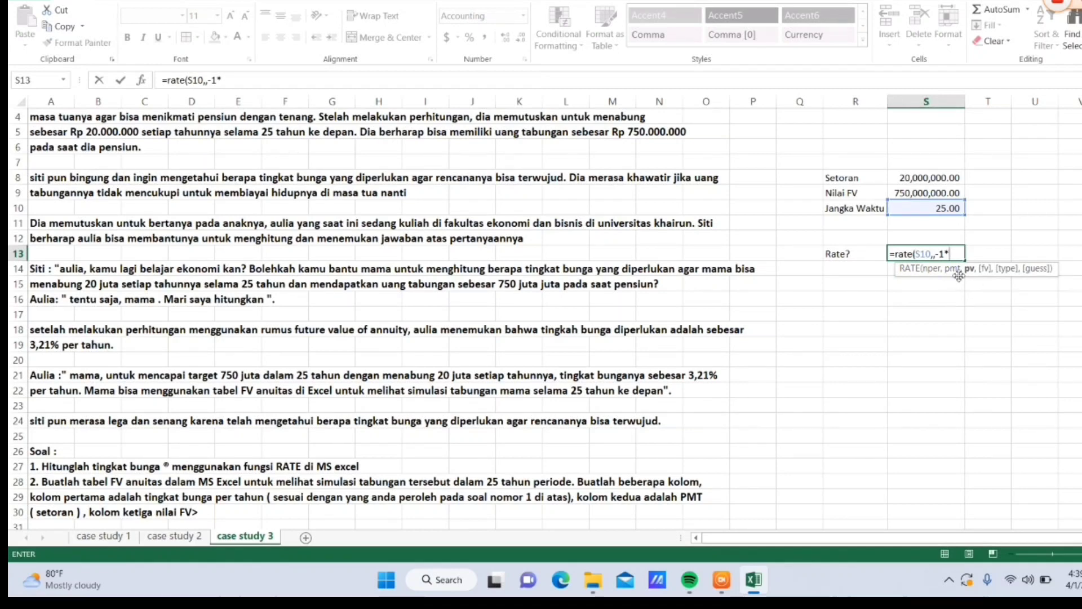
pyautogui.click(912, 179)
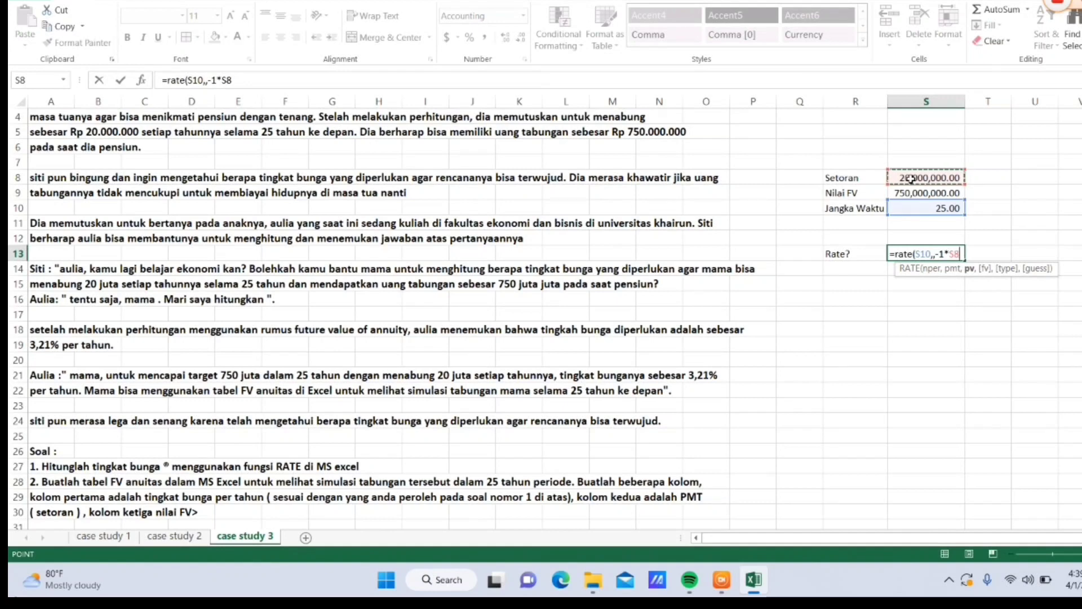
pyautogui.write(',')
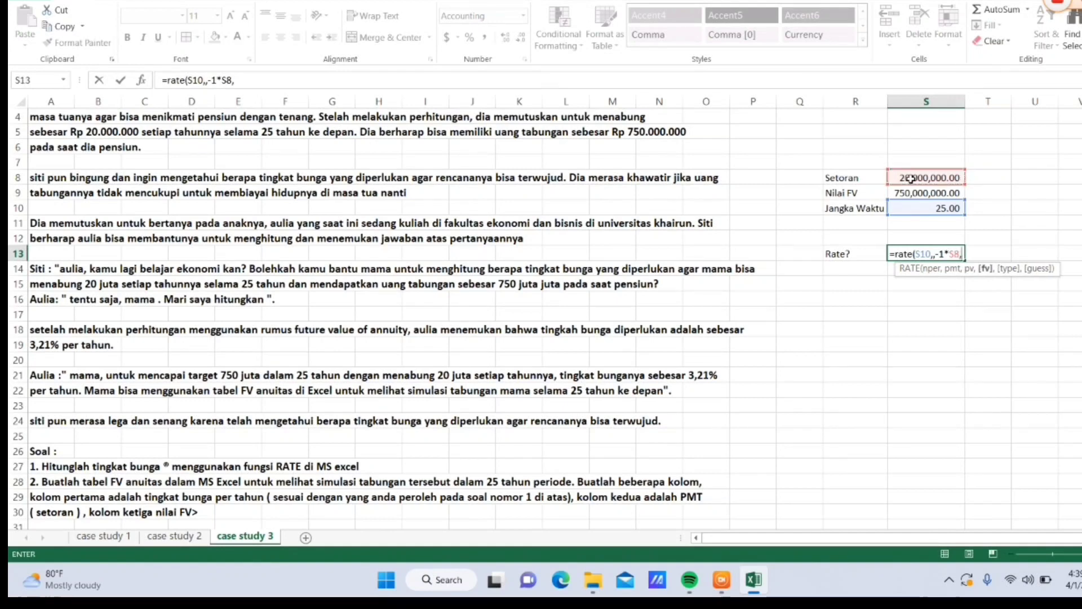
pyautogui.click(918, 194)
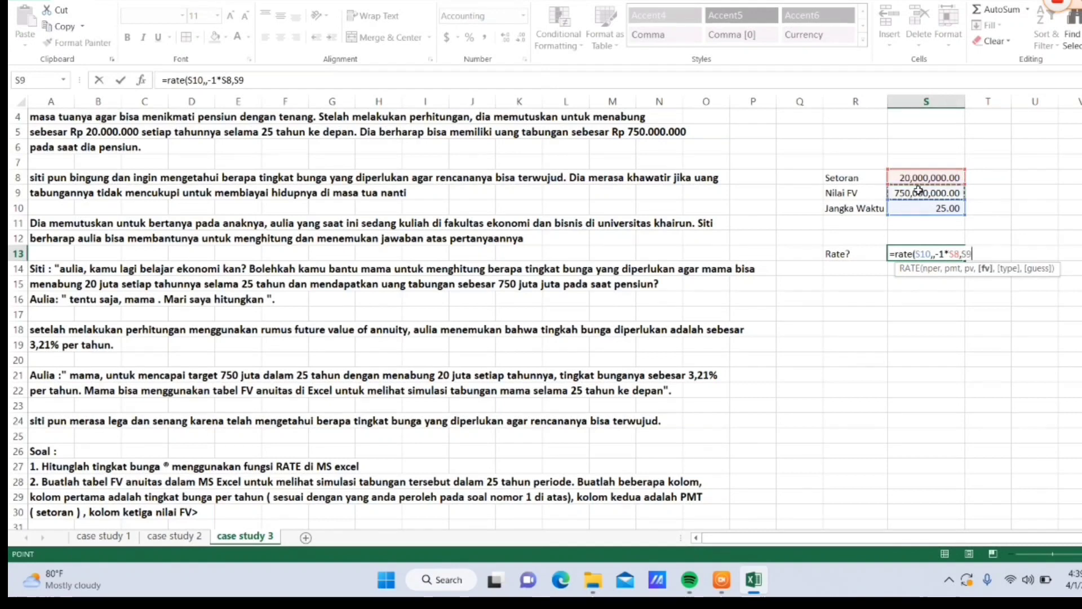
pyautogui.write(')')
pyautogui.press('Return')
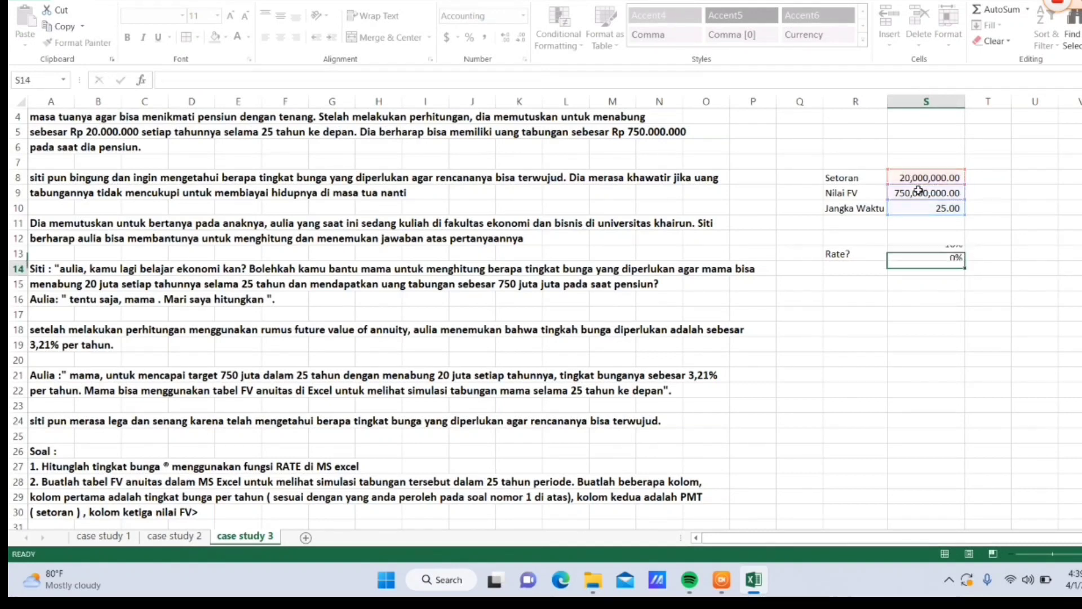
pyautogui.click(925, 253)
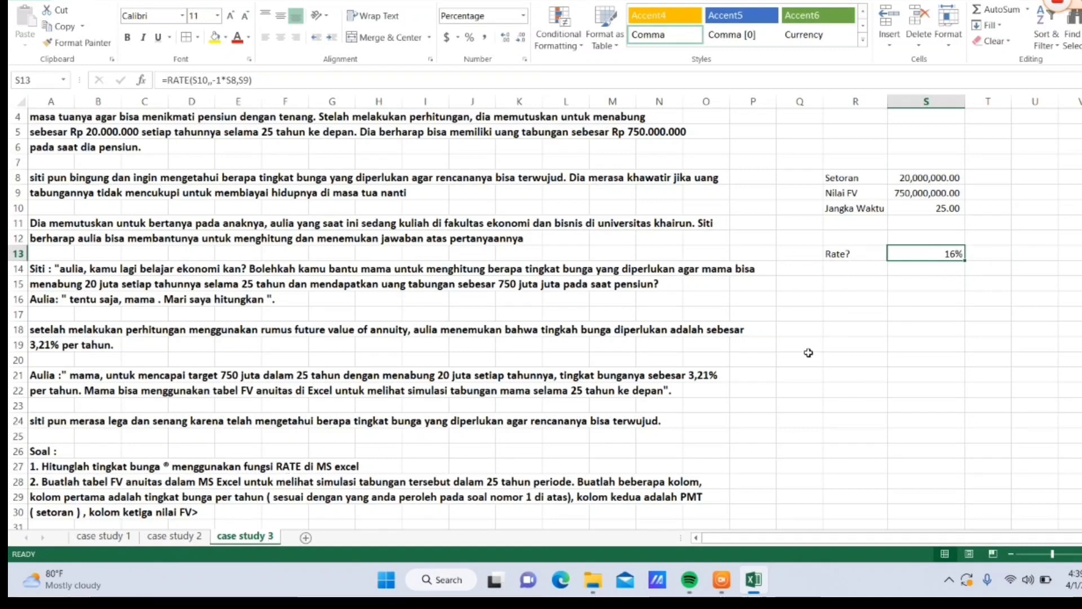
# Enter the heading tahun in R17 and fill R18:R32 with the year series 1 to 15.
pyautogui.click(877, 315)
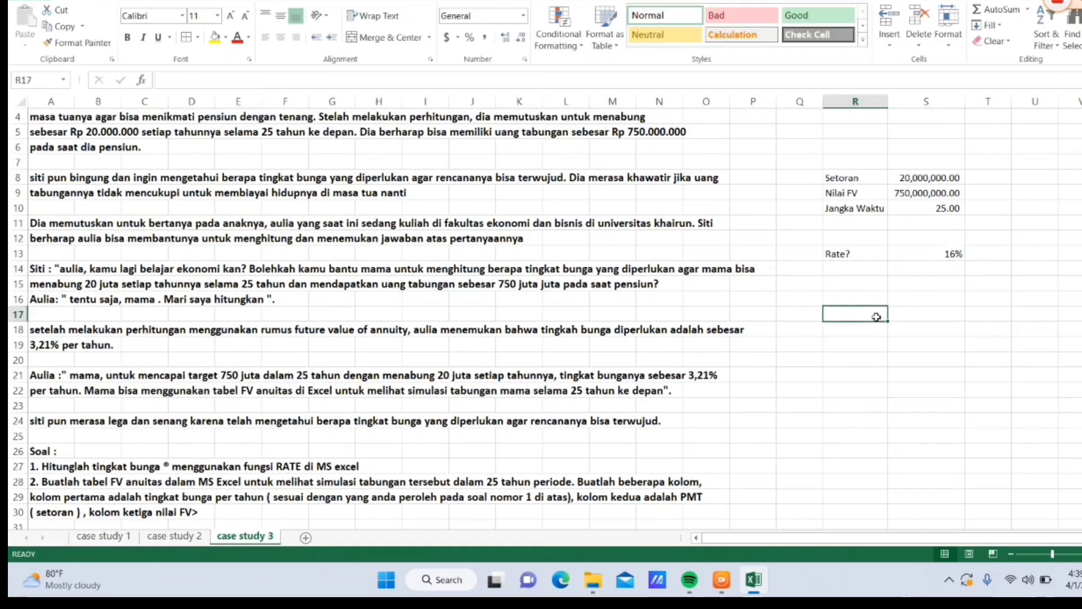
pyautogui.write('tahun')
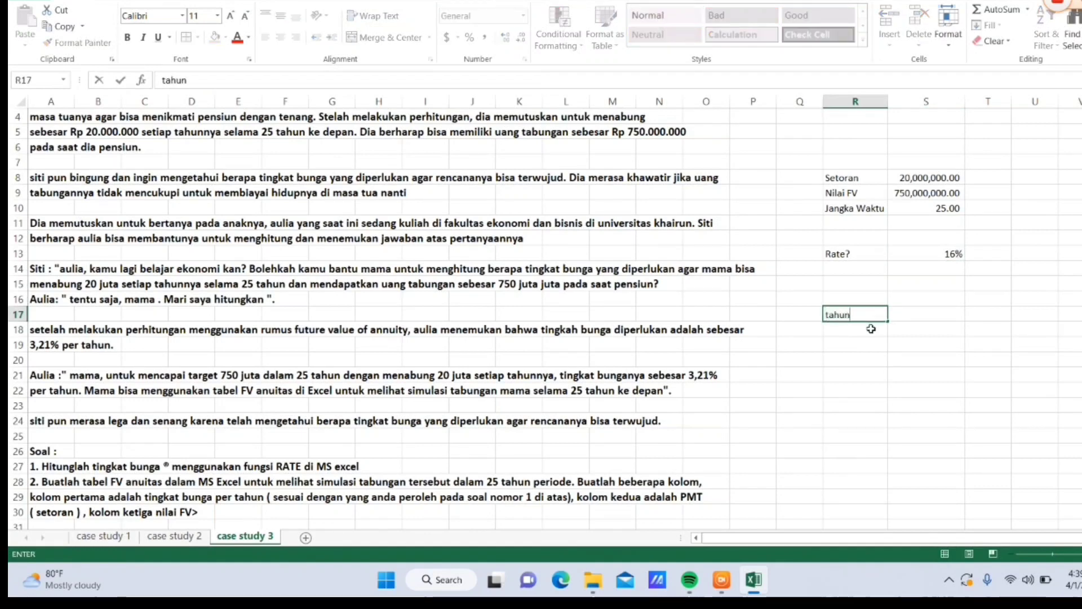
pyautogui.press('Return')
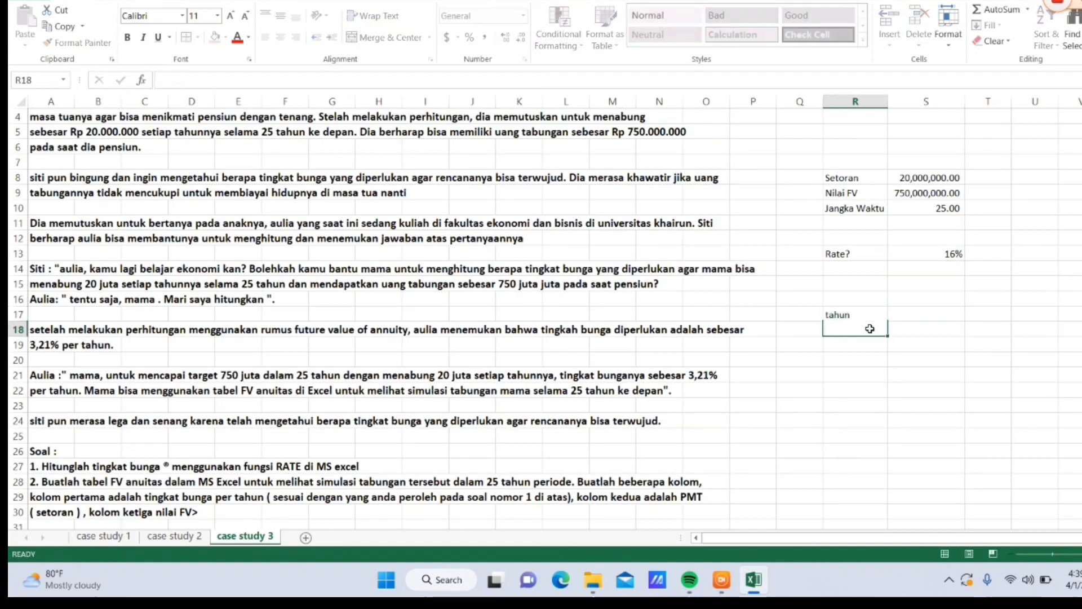
pyautogui.write('1')
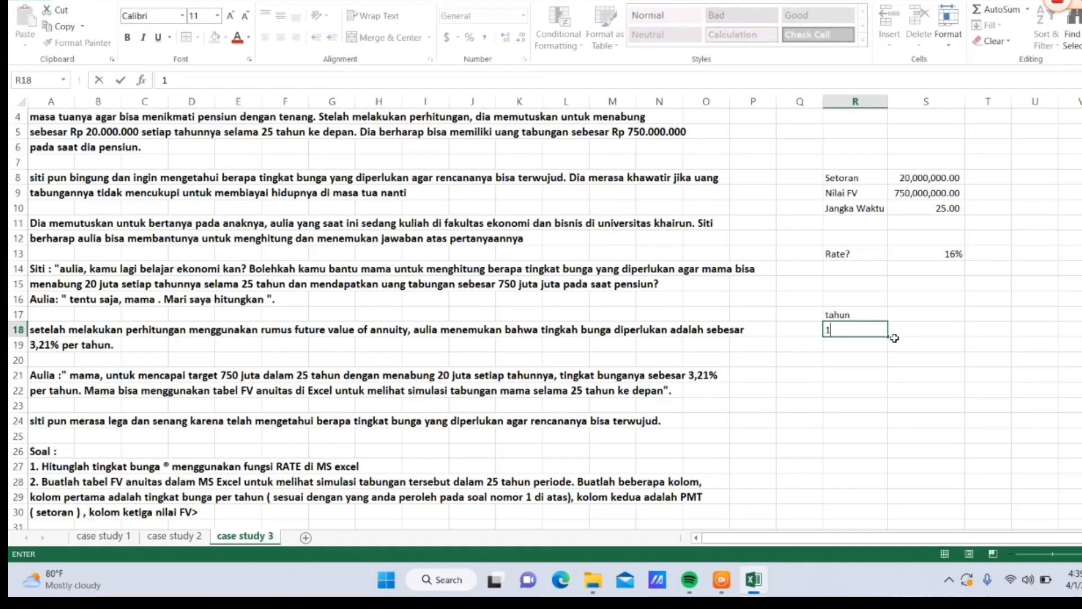
pyautogui.moveTo(888, 336); pyautogui.dragTo(885, 502)
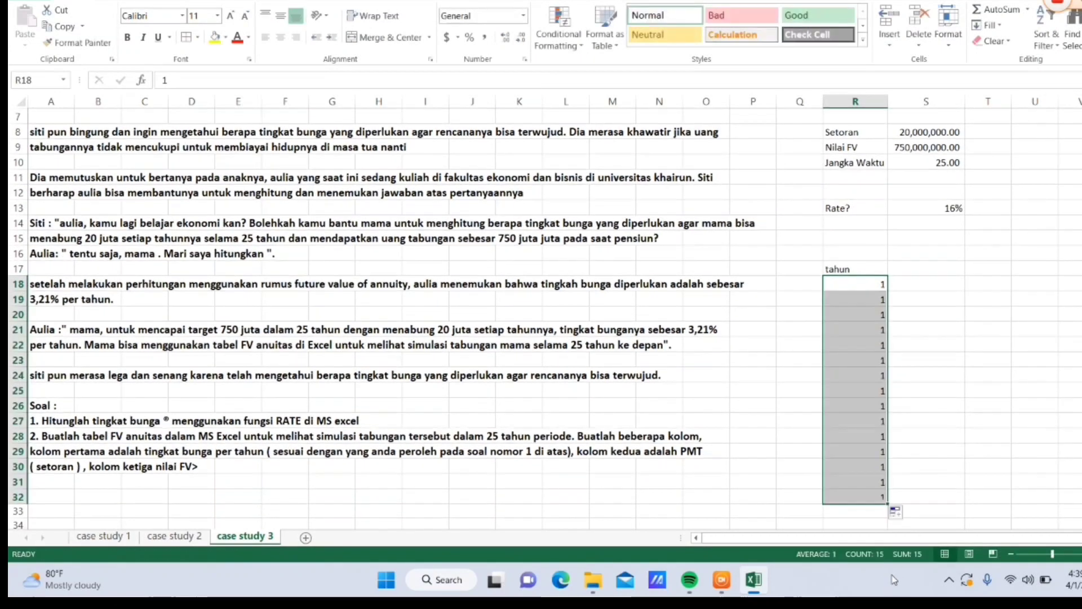
pyautogui.click(897, 512)
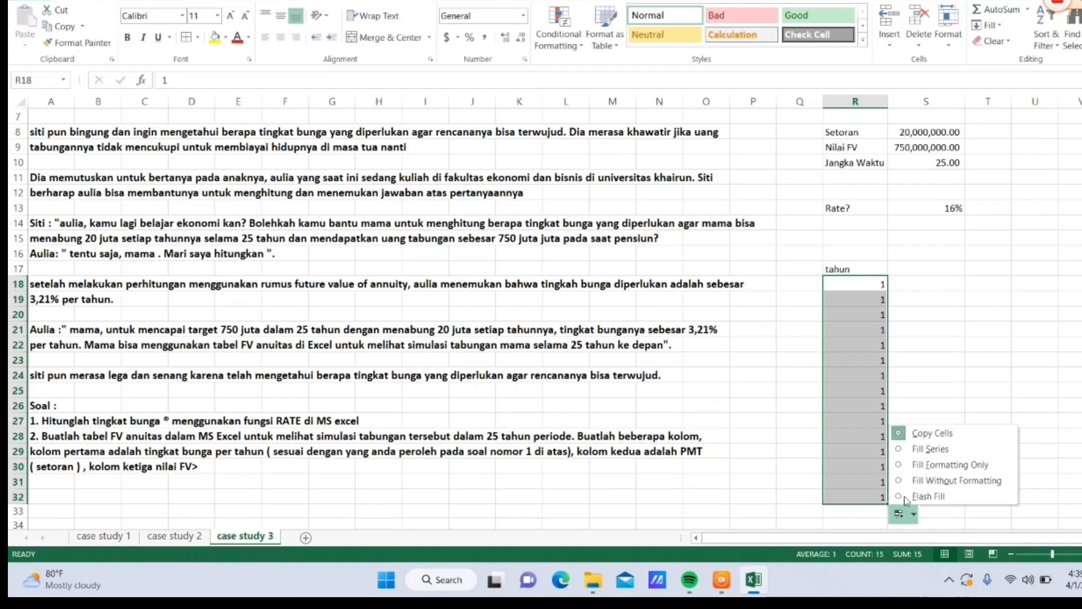
pyautogui.click(937, 449)
pyautogui.click(934, 447)
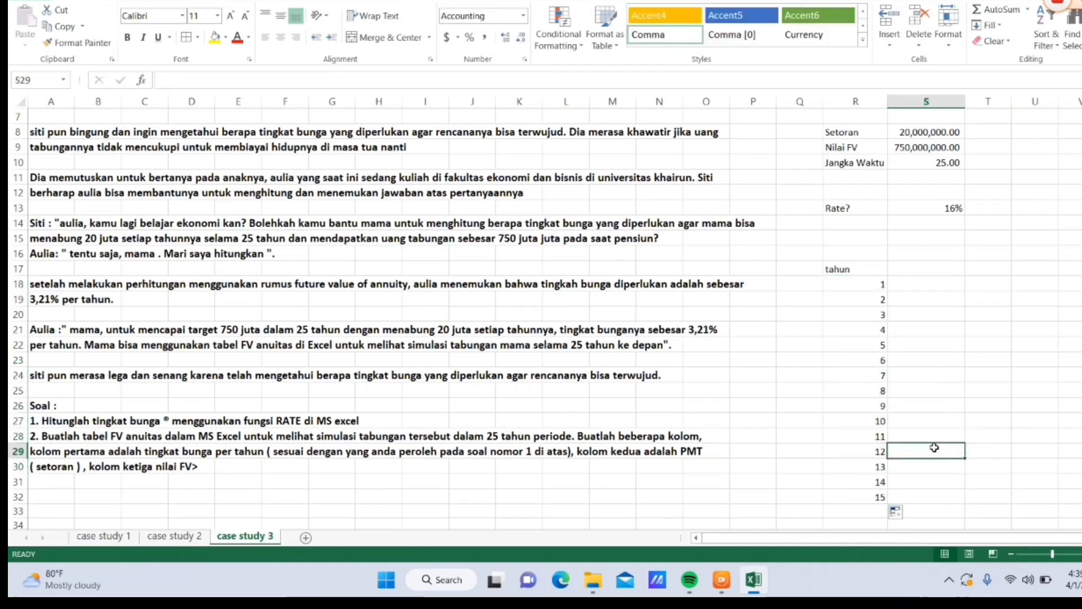
# Extend the tahun series from 15 down to year 25 in R42.
pyautogui.click(883, 497)
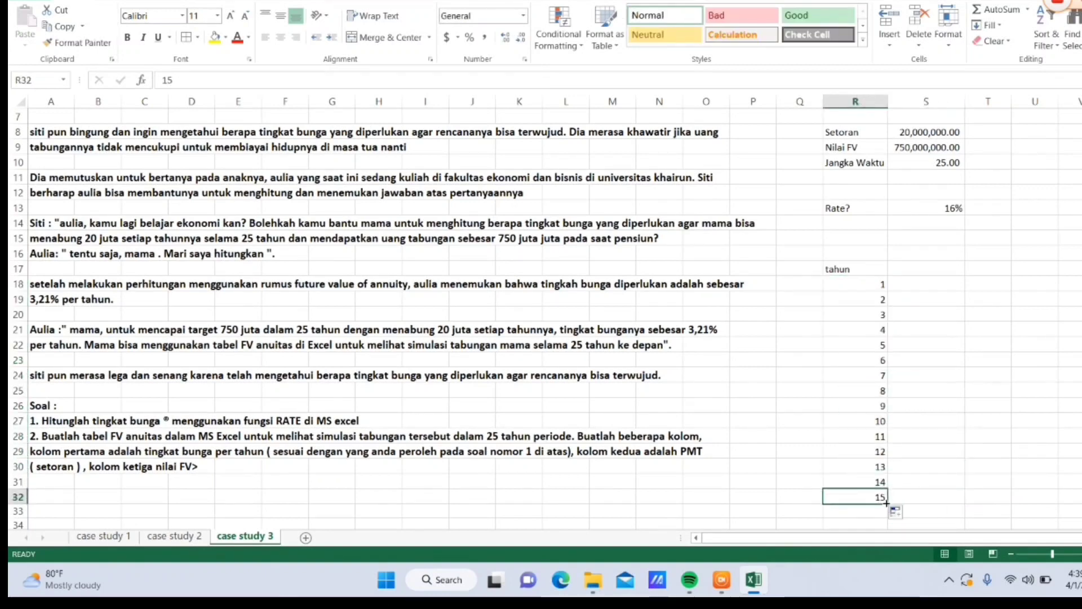
pyautogui.moveTo(883, 500); pyautogui.dragTo(886, 530)
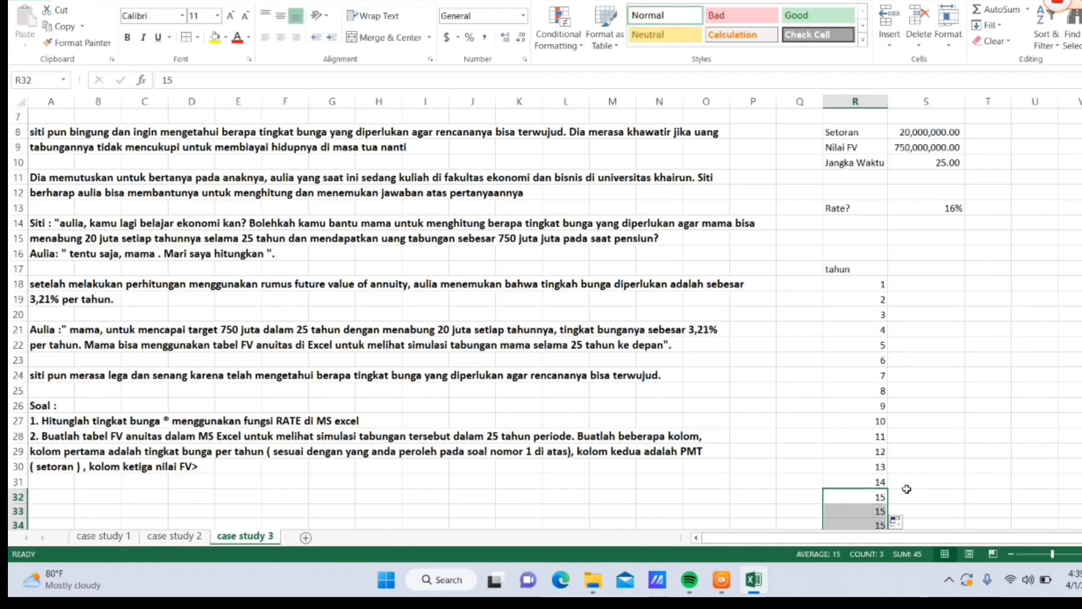
pyautogui.click(903, 519)
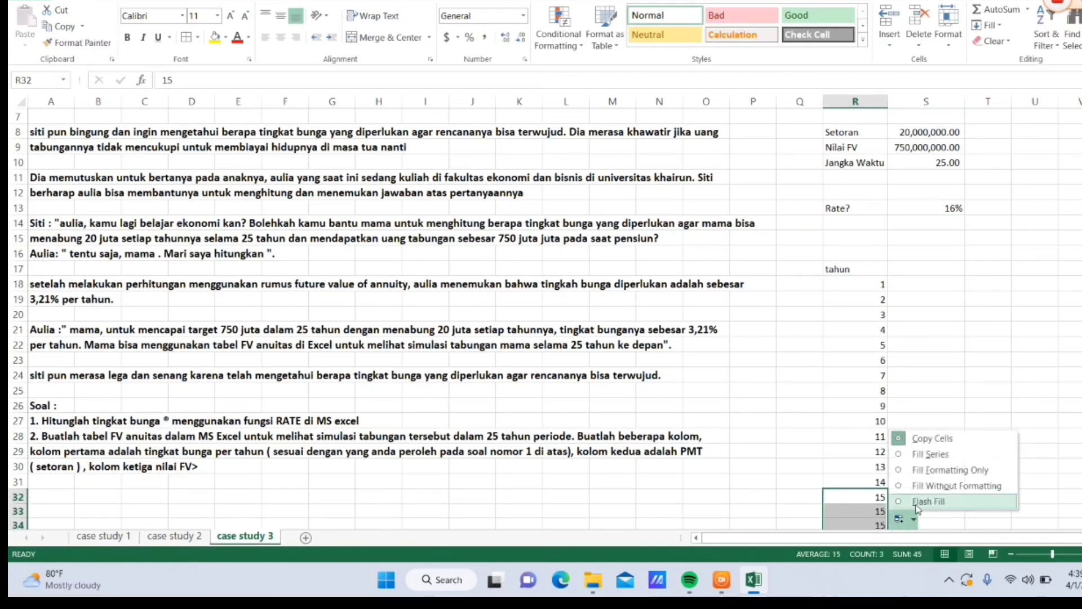
pyautogui.click(924, 454)
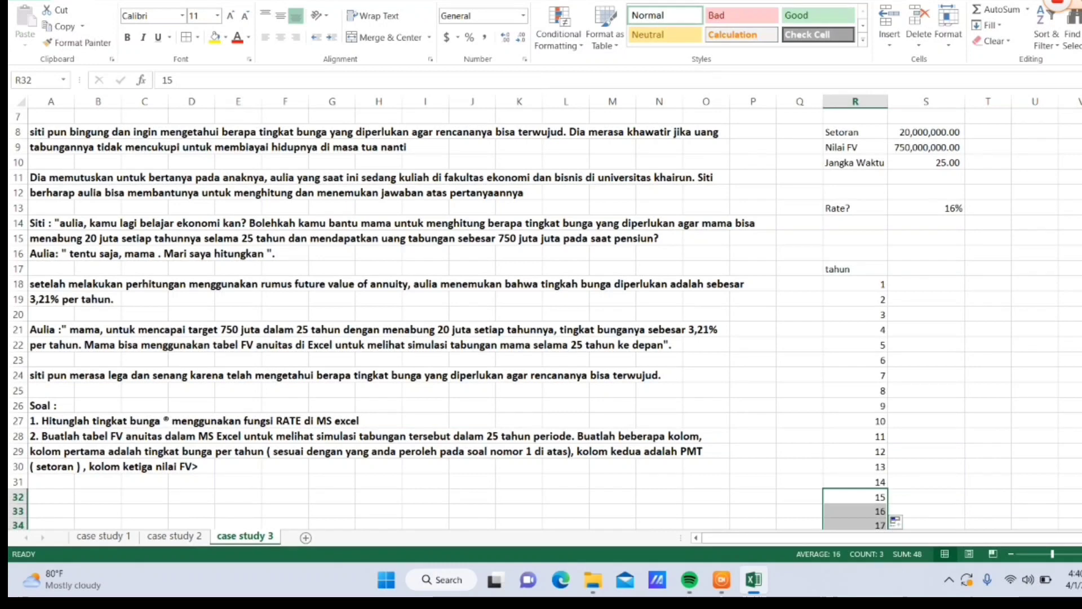
pyautogui.moveTo(1081, 304); pyautogui.dragTo(1081, 309)
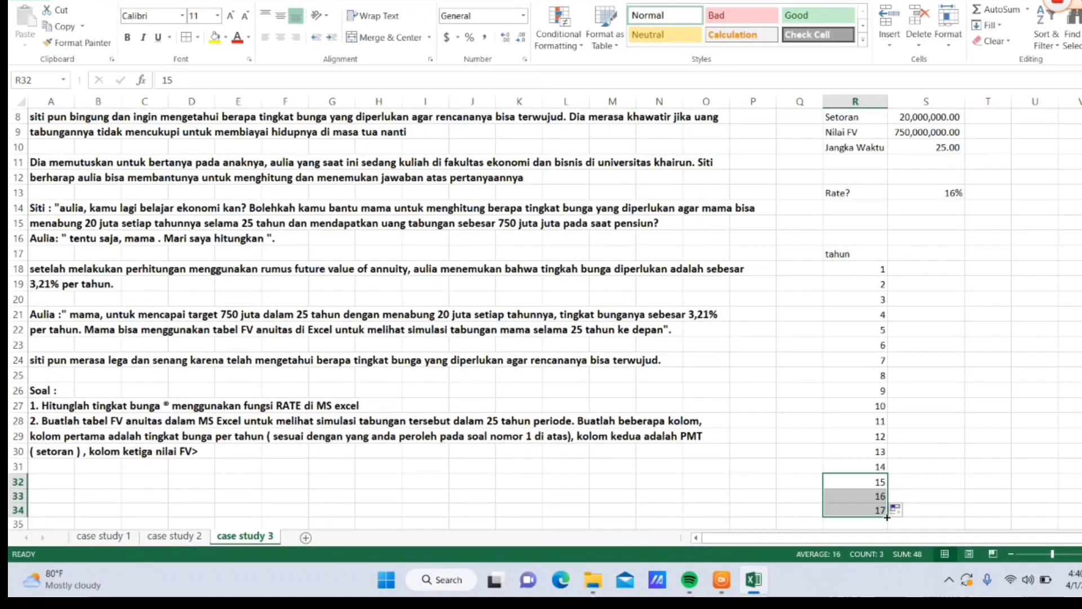
pyautogui.moveTo(886, 518); pyautogui.dragTo(888, 493)
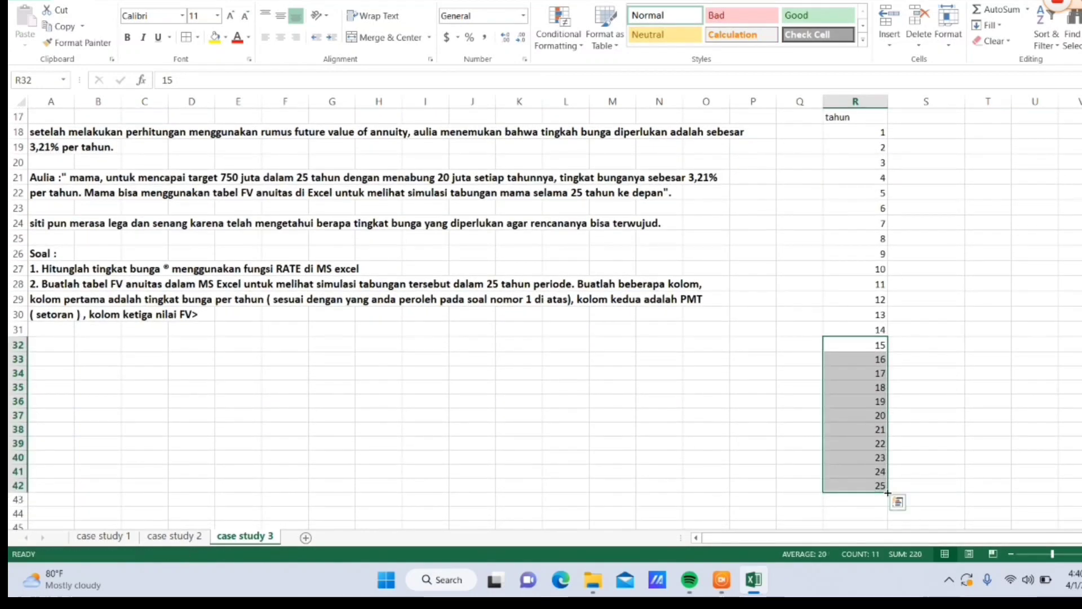
# Enter the heading Cash Flow in S17 and fill S18:S42 with 20000000 for all 25 years.
pyautogui.click(918, 120)
pyautogui.write('C')
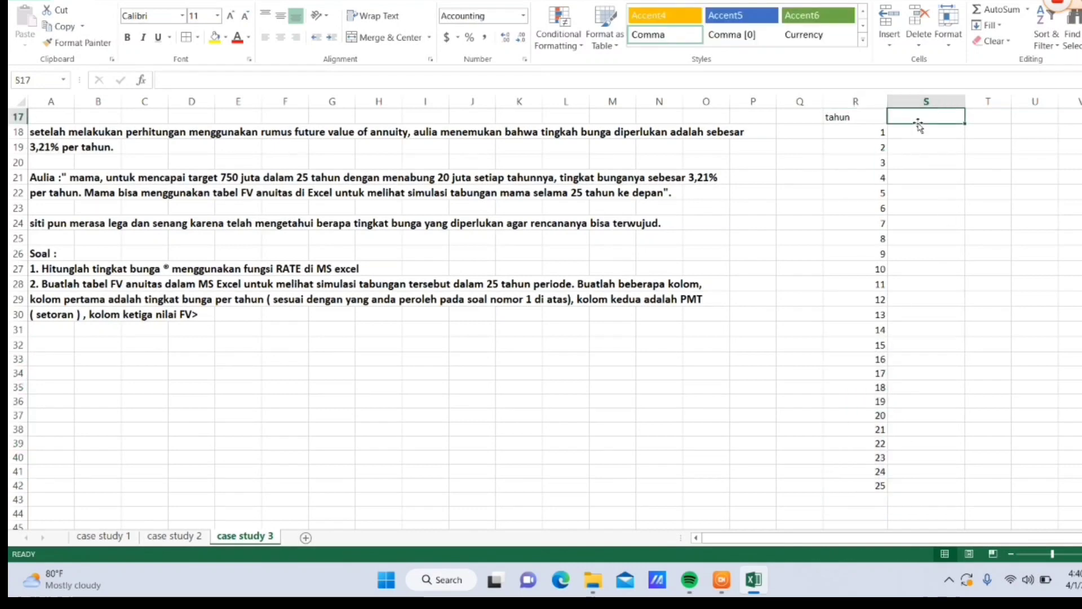
pyautogui.write('ash')
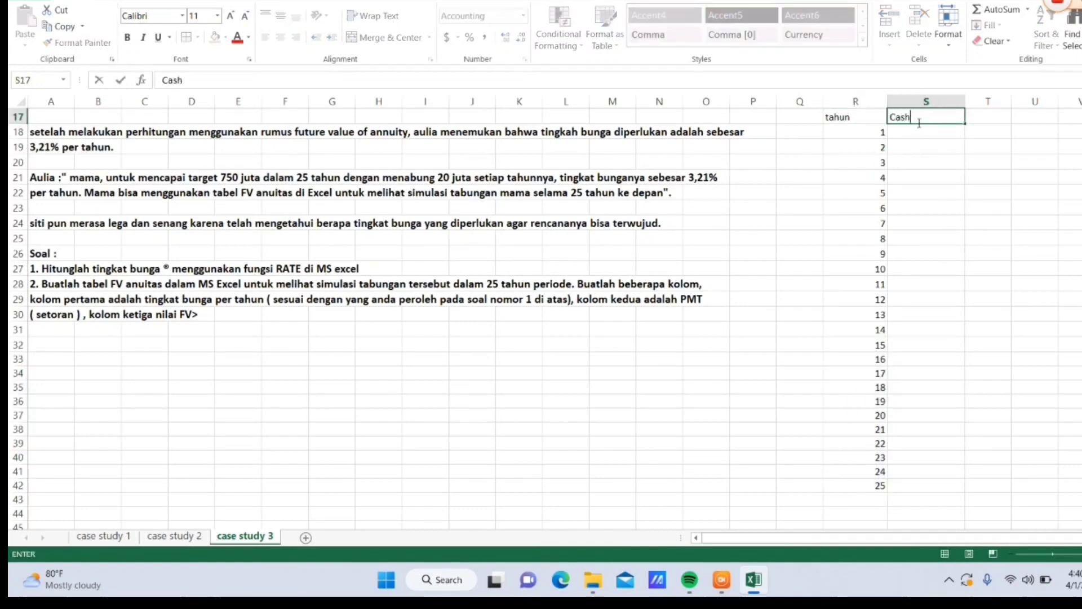
pyautogui.write(' Flow')
pyautogui.press('Return')
pyautogui.write('20')
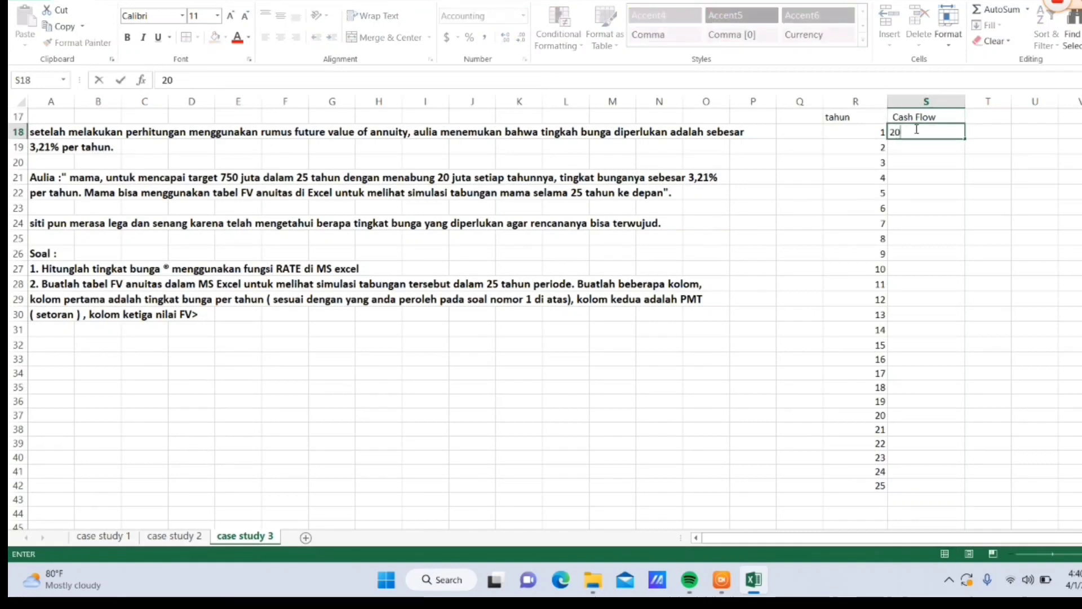
pyautogui.write('000000')
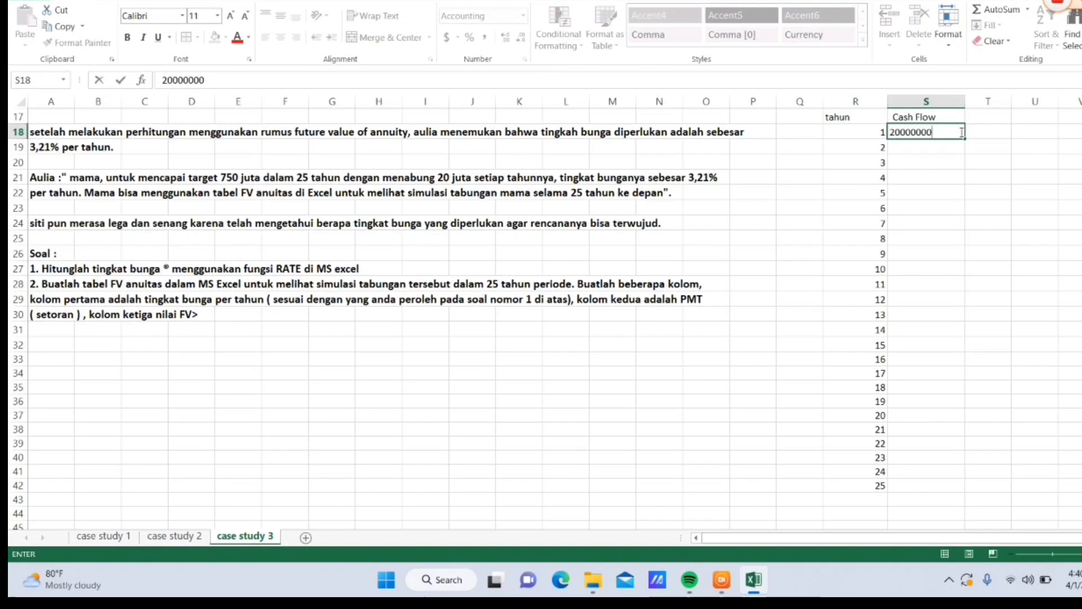
pyautogui.moveTo(964, 140); pyautogui.dragTo(958, 414)
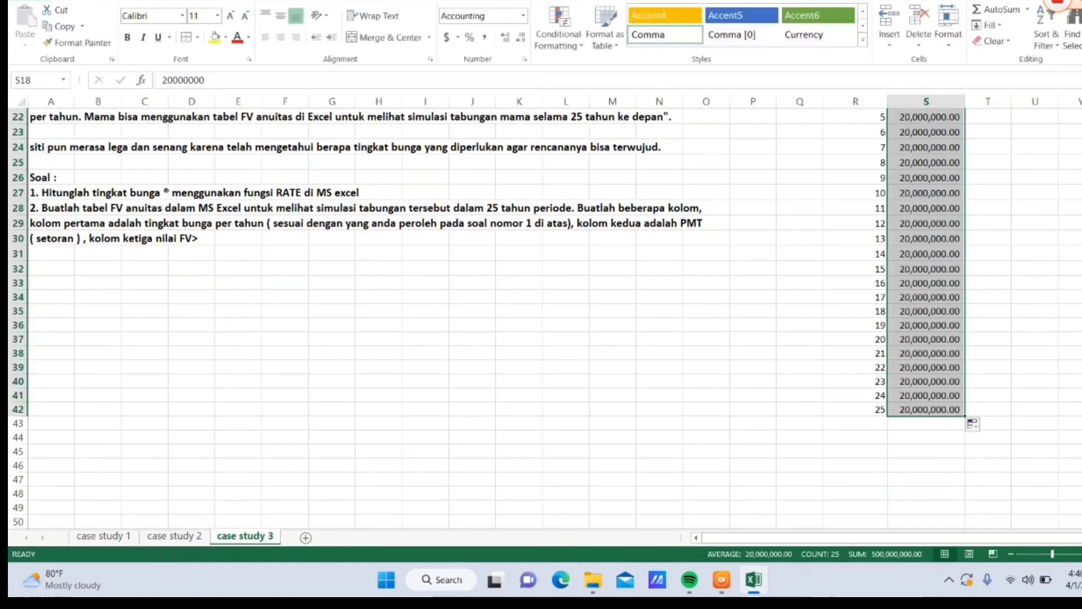
# Enter the heading Diskont0 in T17 and fill T18:T42 with 16% for all 25 years.
pyautogui.moveTo(1069, 291); pyautogui.dragTo(1069, 279)
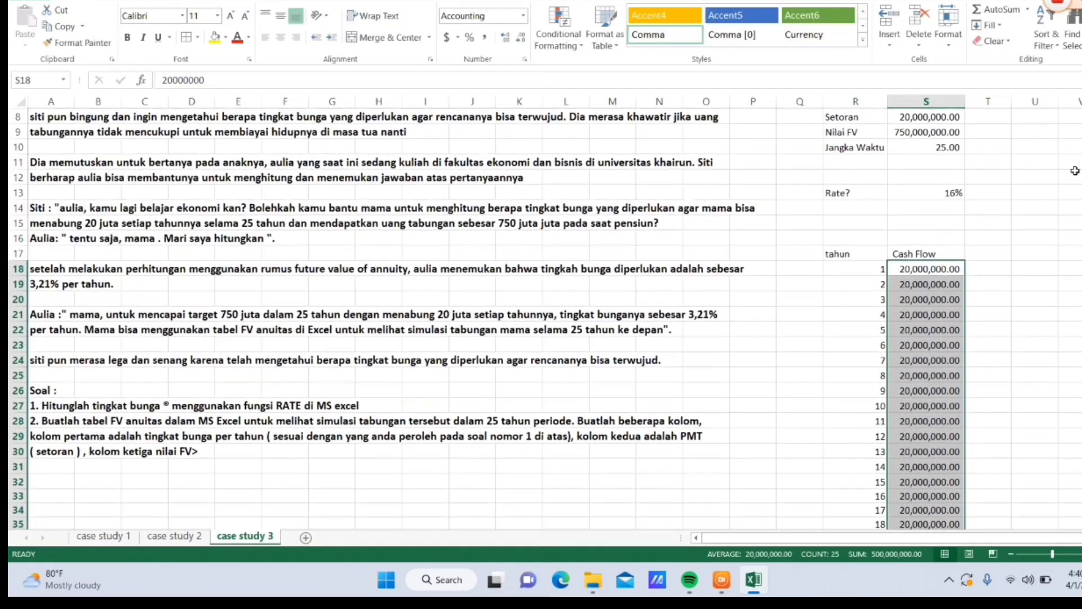
pyautogui.click(988, 253)
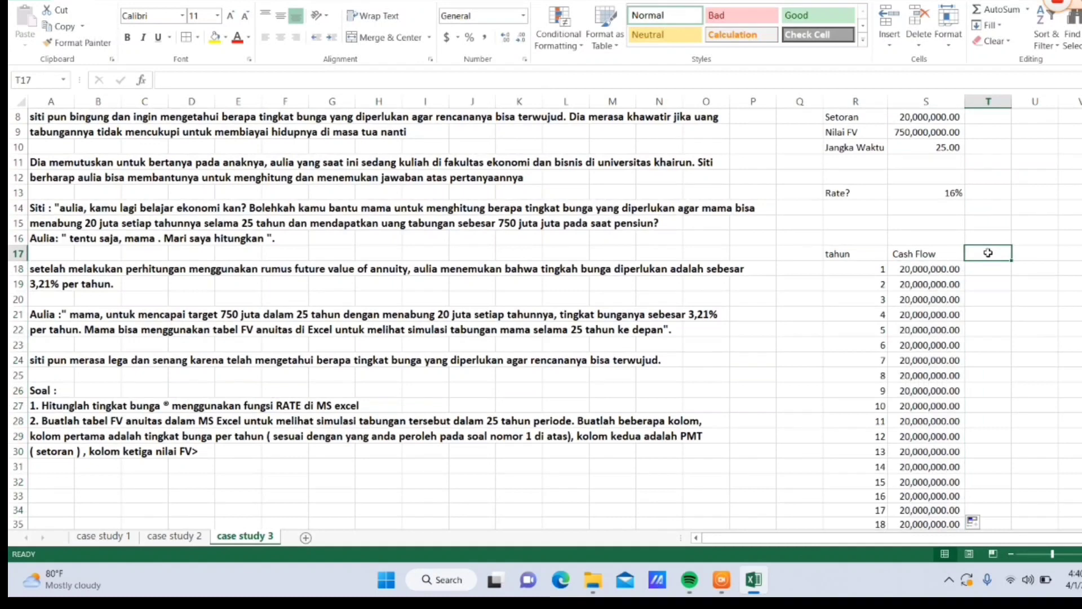
pyautogui.write('Disko')
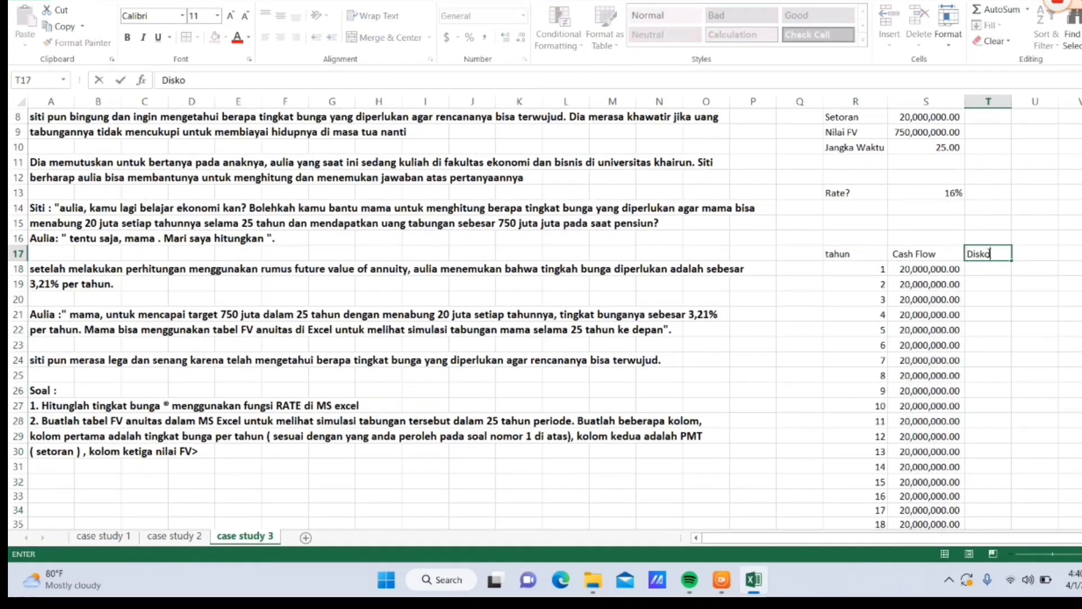
pyautogui.write('ntp')
pyautogui.press('BackSpace')
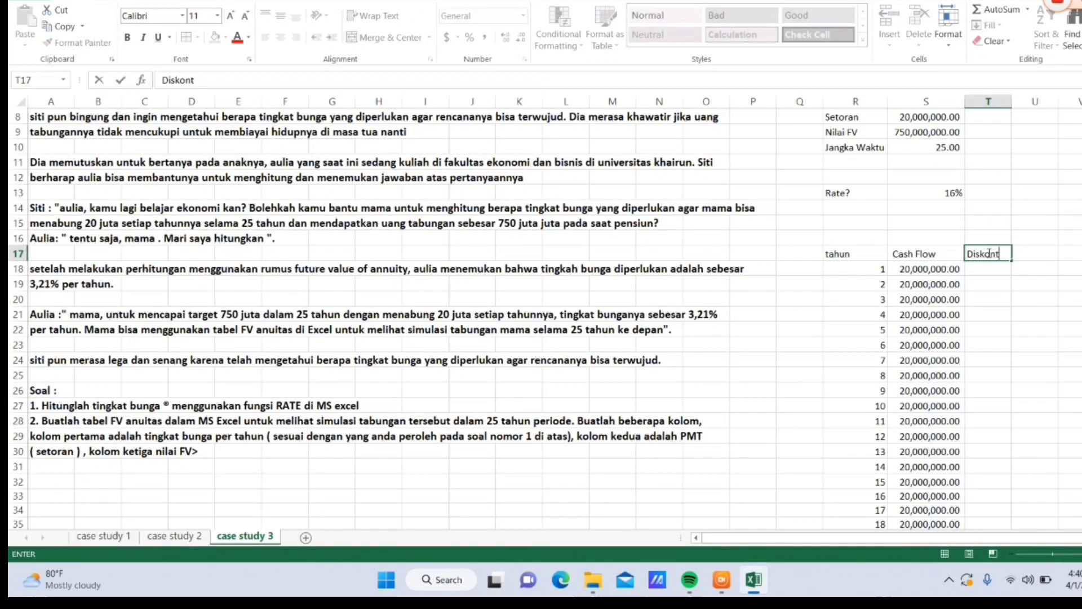
pyautogui.write('0')
pyautogui.click(989, 270)
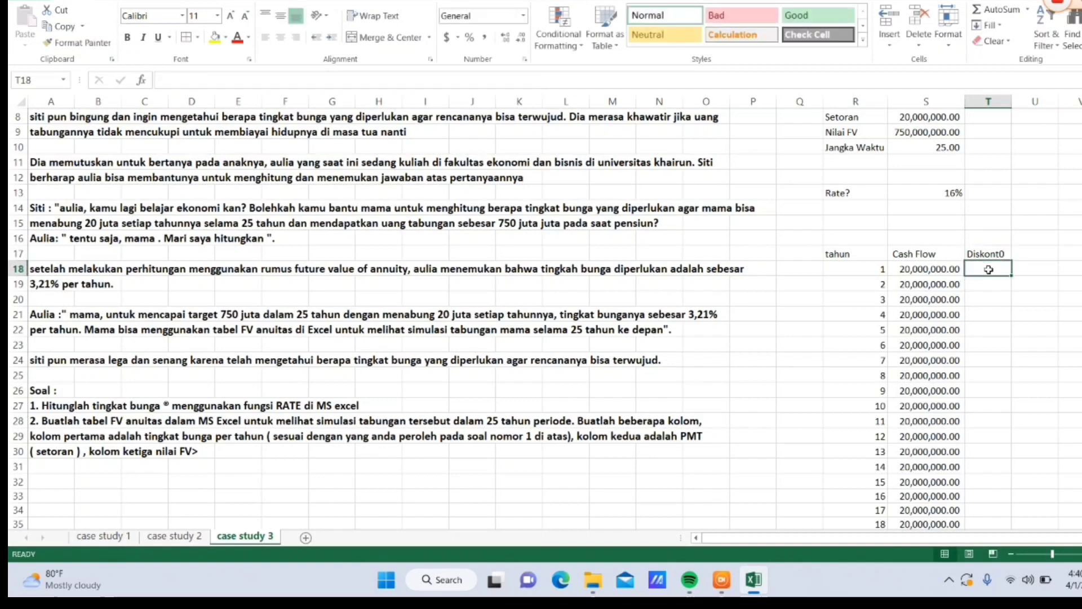
pyautogui.write('16%')
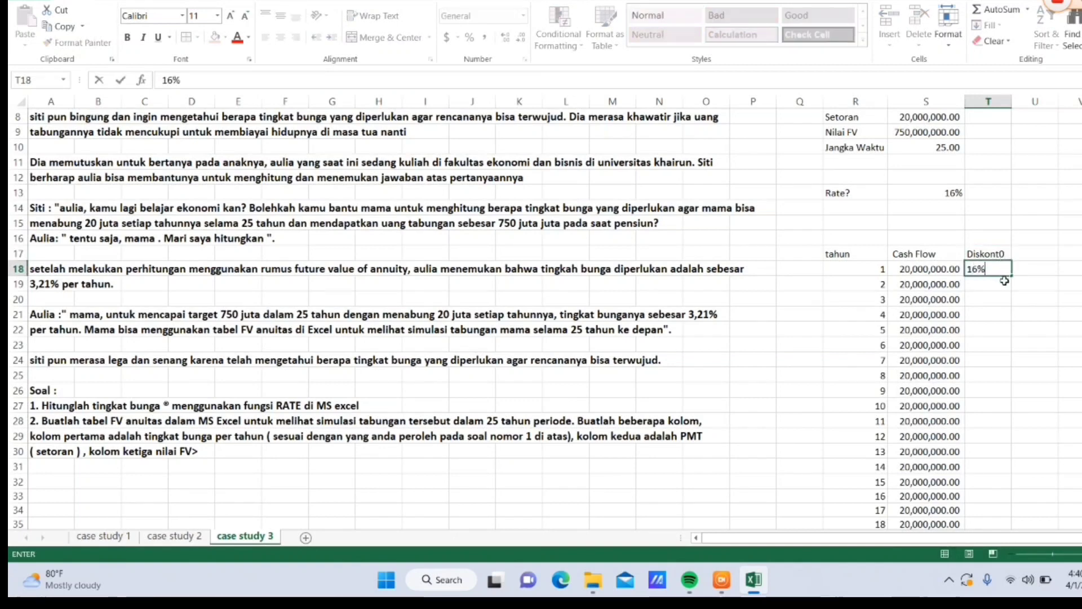
pyautogui.moveTo(1013, 276); pyautogui.dragTo(1003, 488)
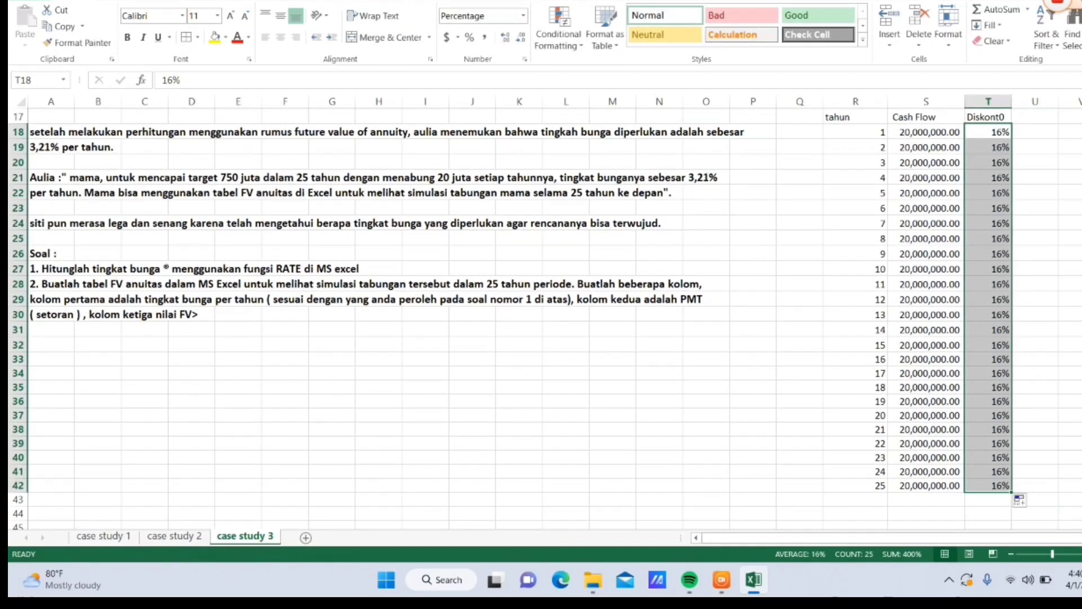
# Enter the heading Future Value in U17 and widen column U to fit it.
pyautogui.moveTo(1081, 398); pyautogui.dragTo(1081, 328)
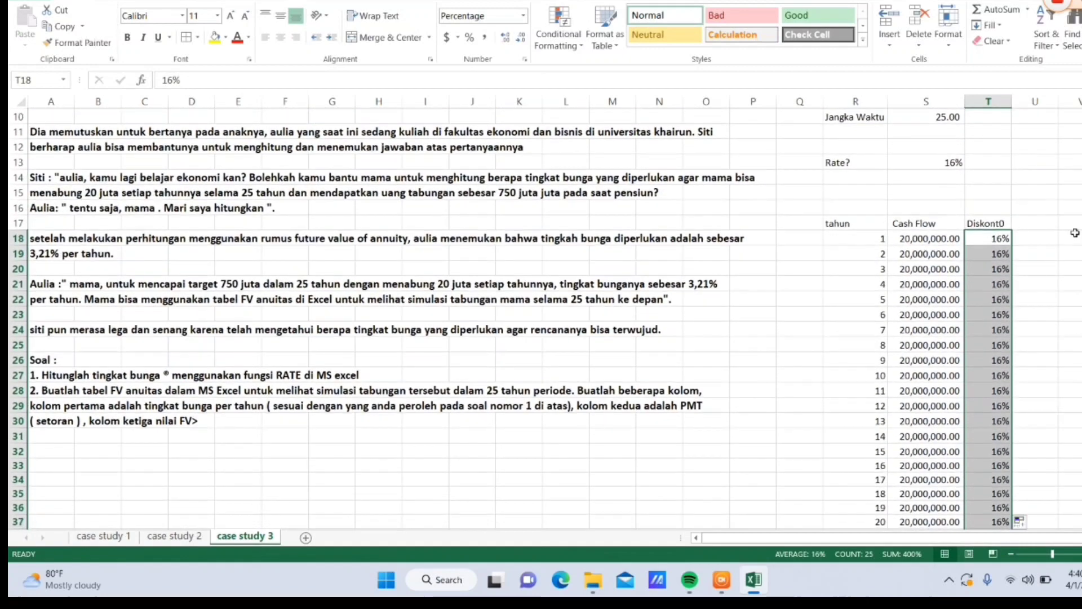
pyautogui.click(1031, 219)
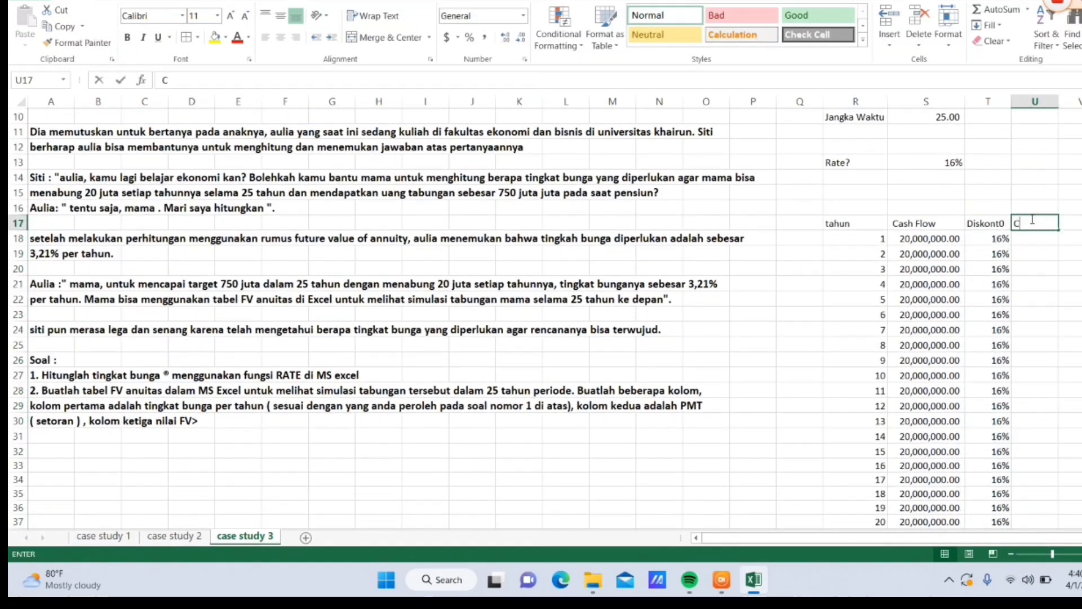
pyautogui.write('Cash')
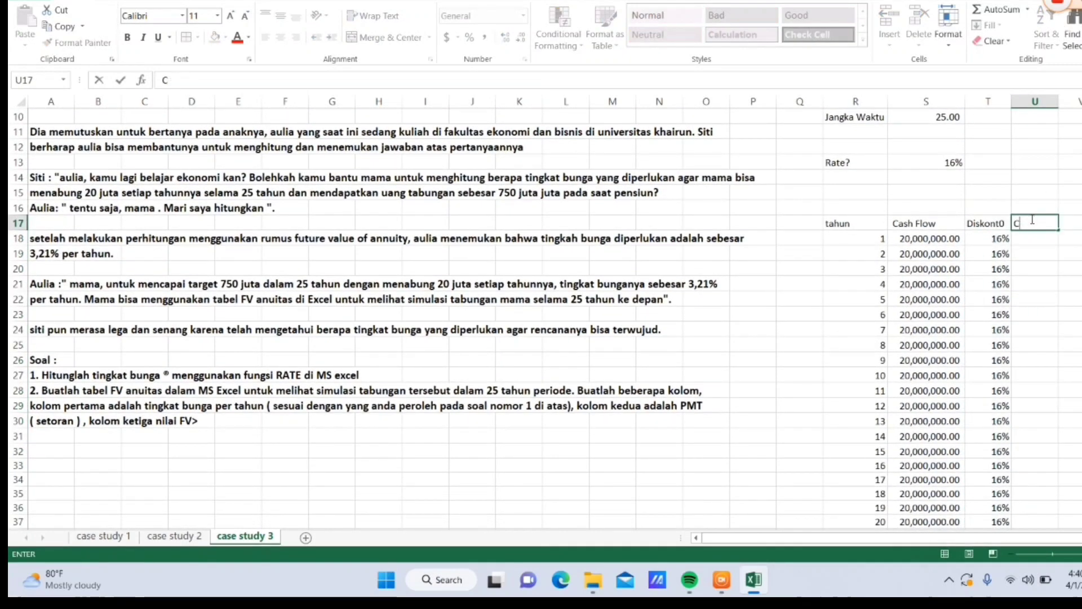
pyautogui.press('BackSpace')
pyautogui.write('Futu')
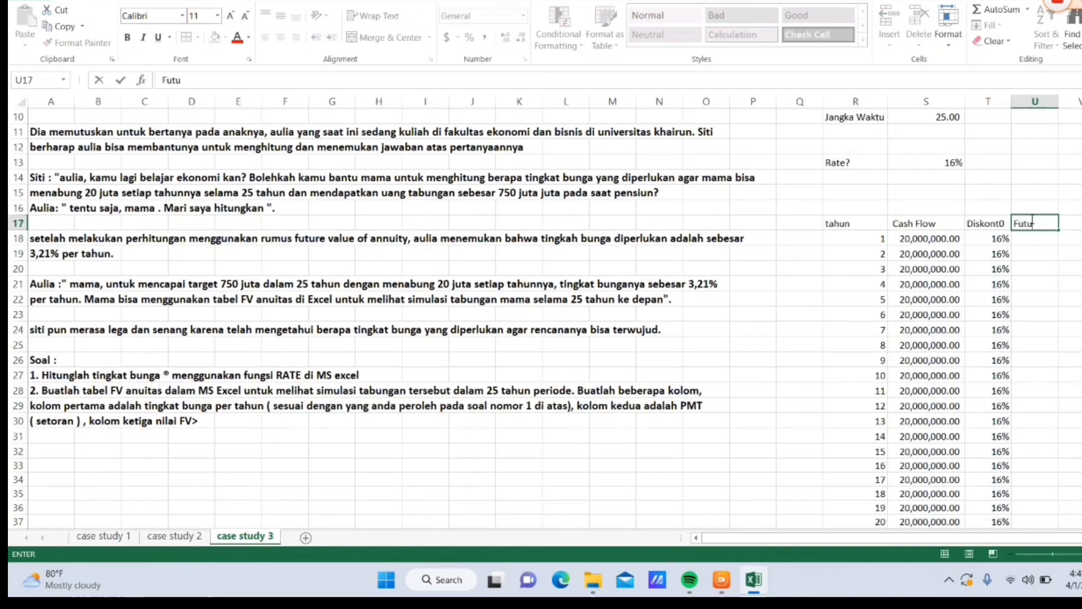
pyautogui.write('re Value')
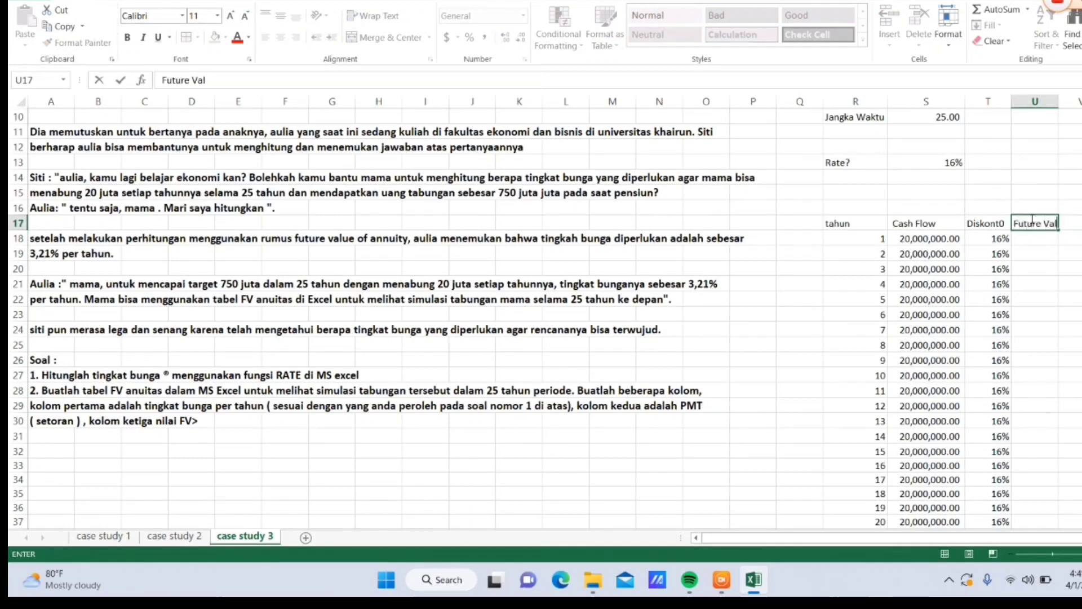
pyautogui.click(1058, 97)
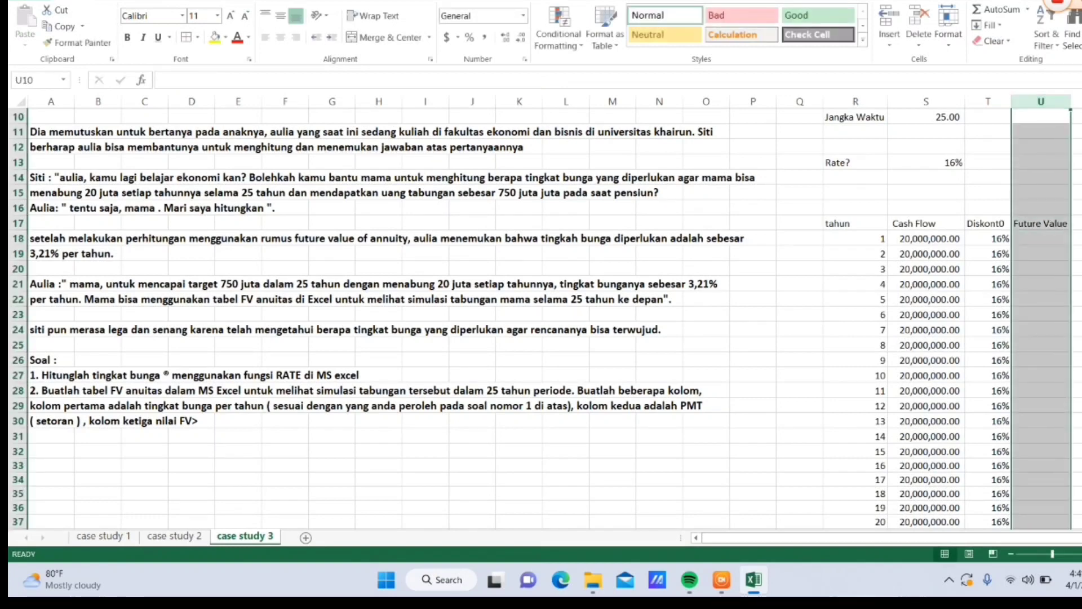
pyautogui.click(1077, 239)
# Calculate the year 2 future value in U19 with the formula =S18*(1+T19)+S19.
pyautogui.click(1047, 237)
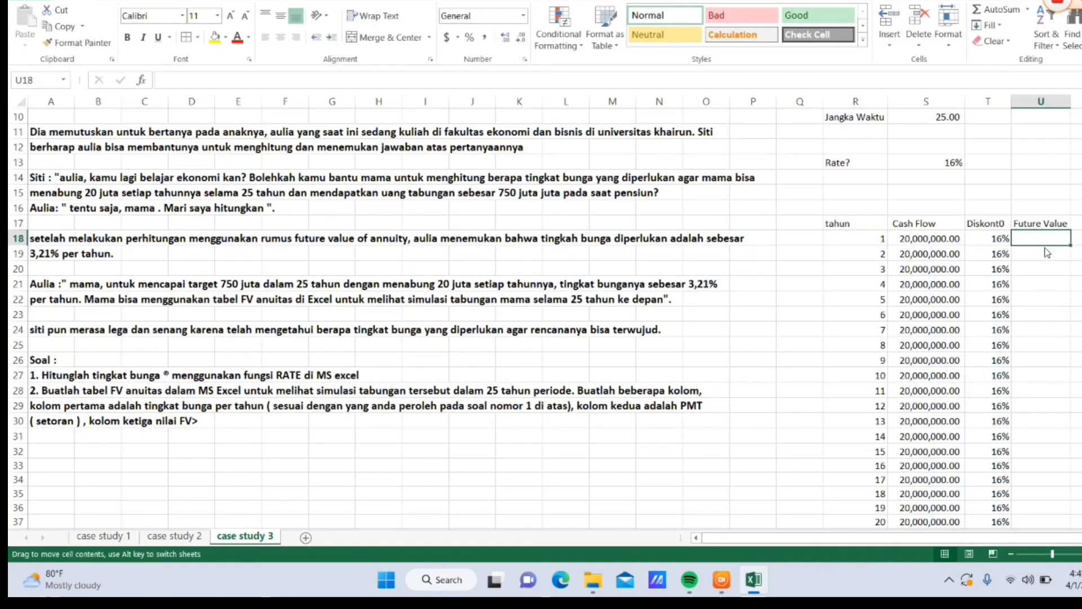
pyautogui.click(1042, 249)
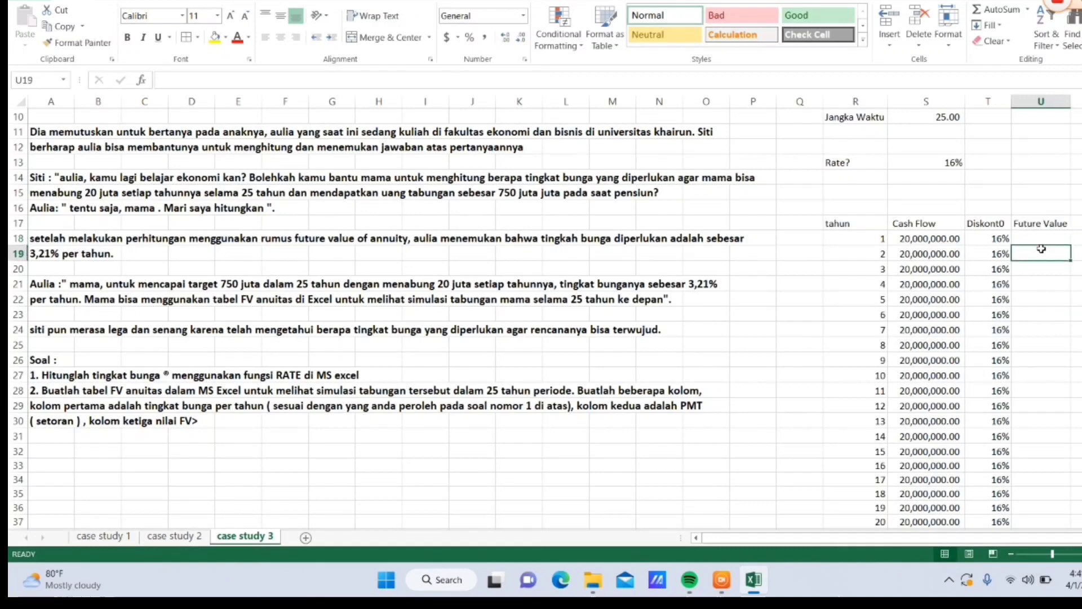
pyautogui.write('=')
pyautogui.click(951, 239)
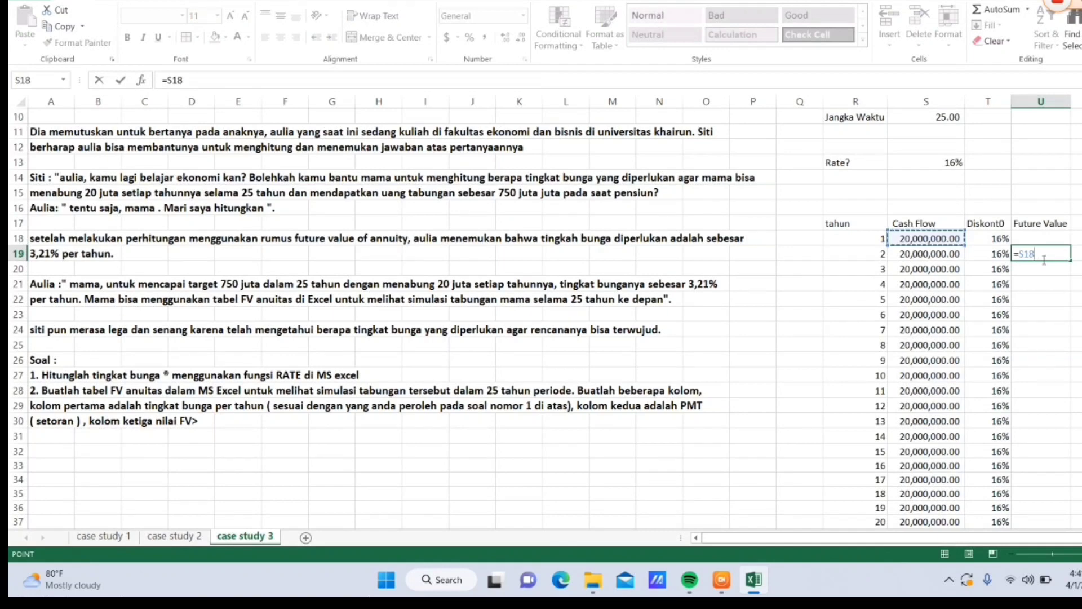
pyautogui.write('*')
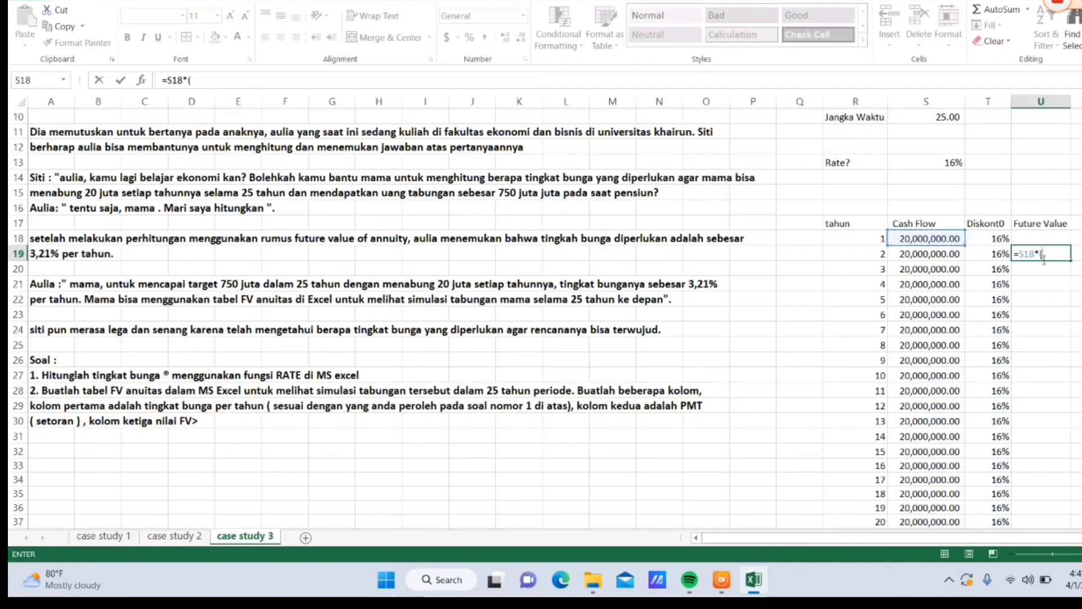
pyautogui.write('(1+')
pyautogui.click(1001, 253)
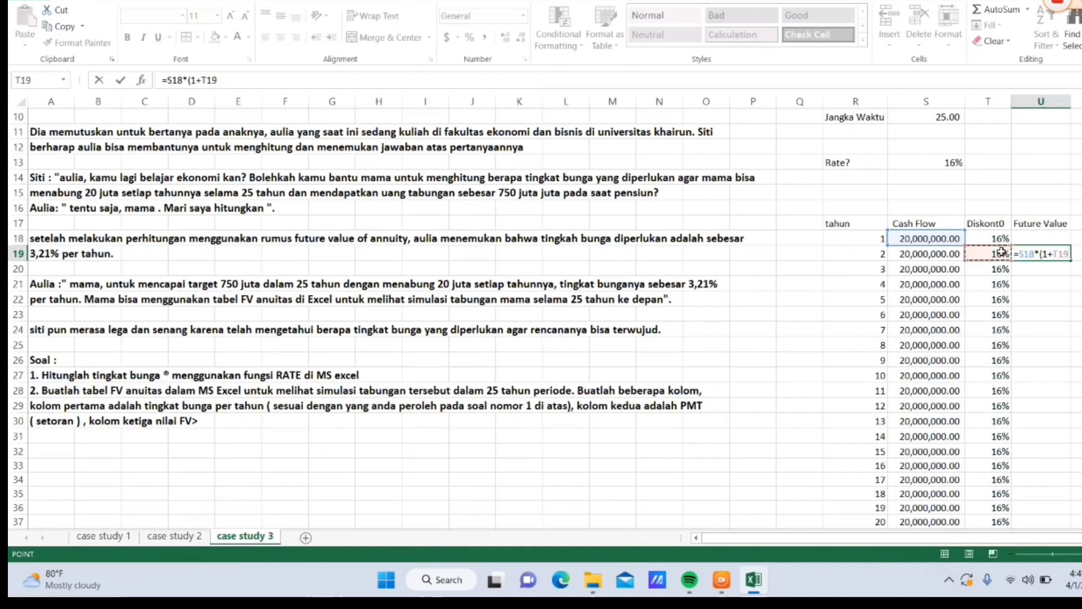
pyautogui.write(')')
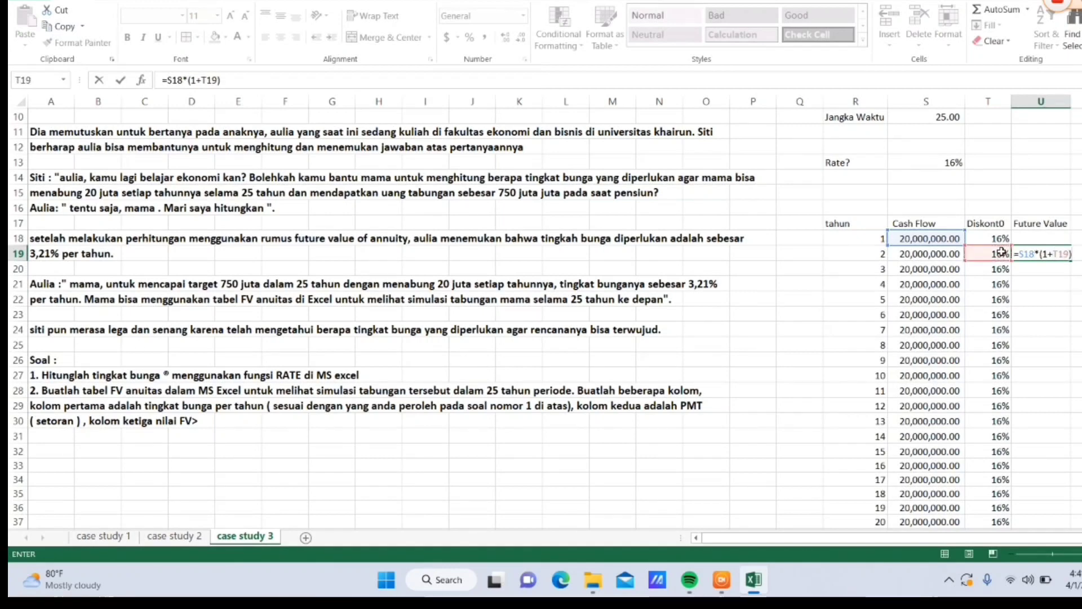
pyautogui.write('+')
pyautogui.click(937, 252)
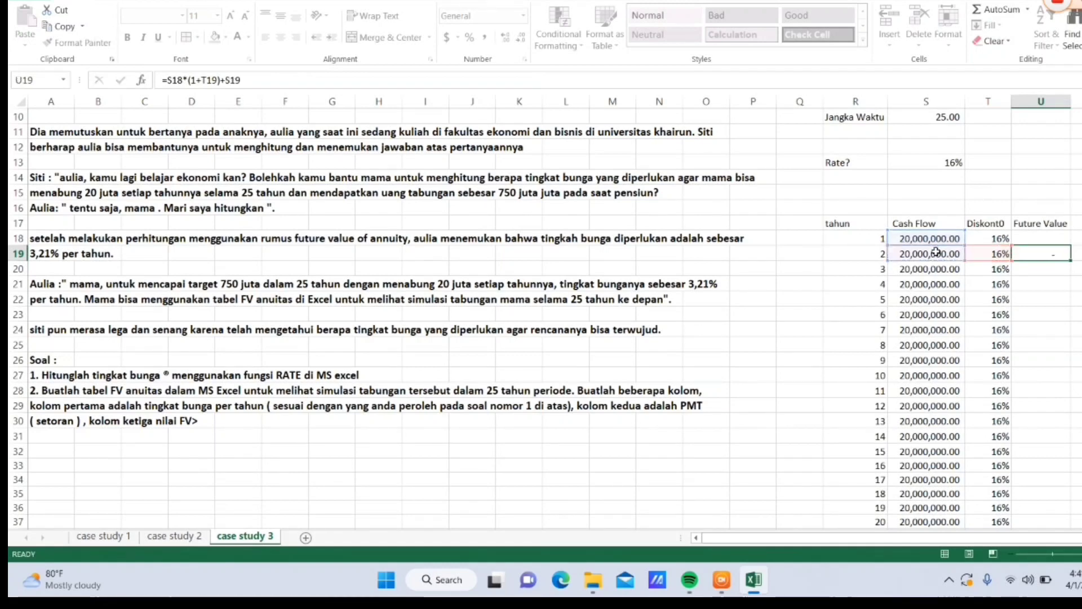
pyautogui.hotkey('ctrl', 'Return')
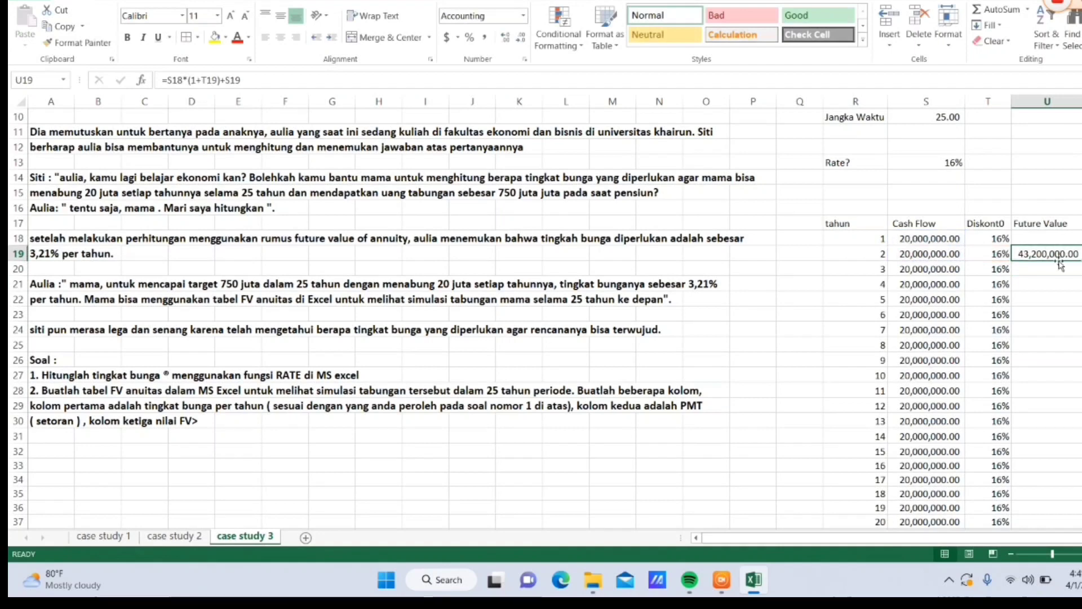
# Calculate the year 3 future value in U20 with the formula =U19*(1+T20)+S20.
pyautogui.click(1052, 267)
pyautogui.write('=')
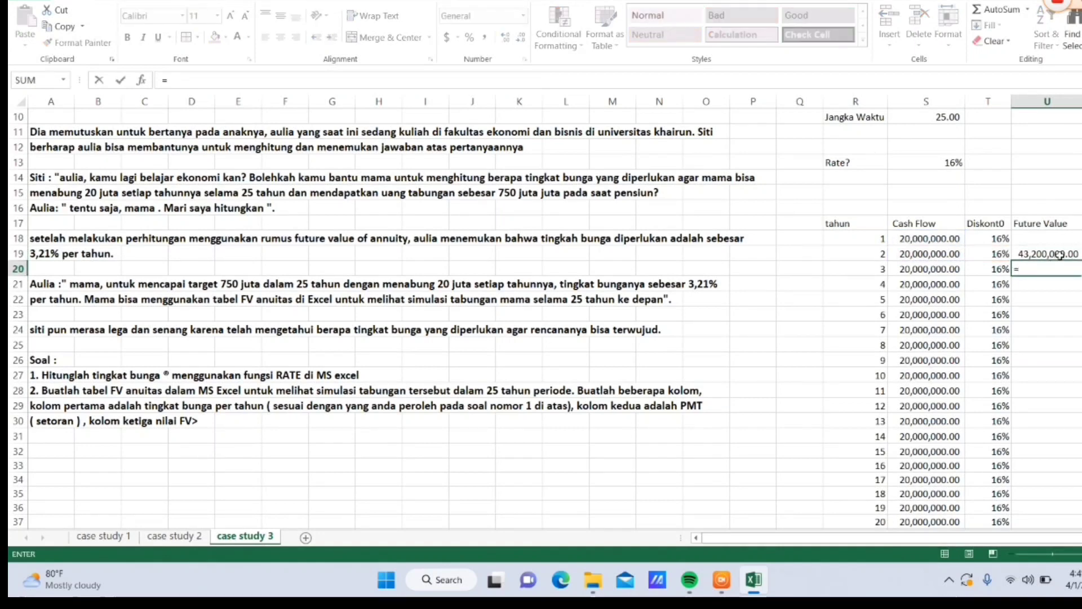
pyautogui.click(1059, 255)
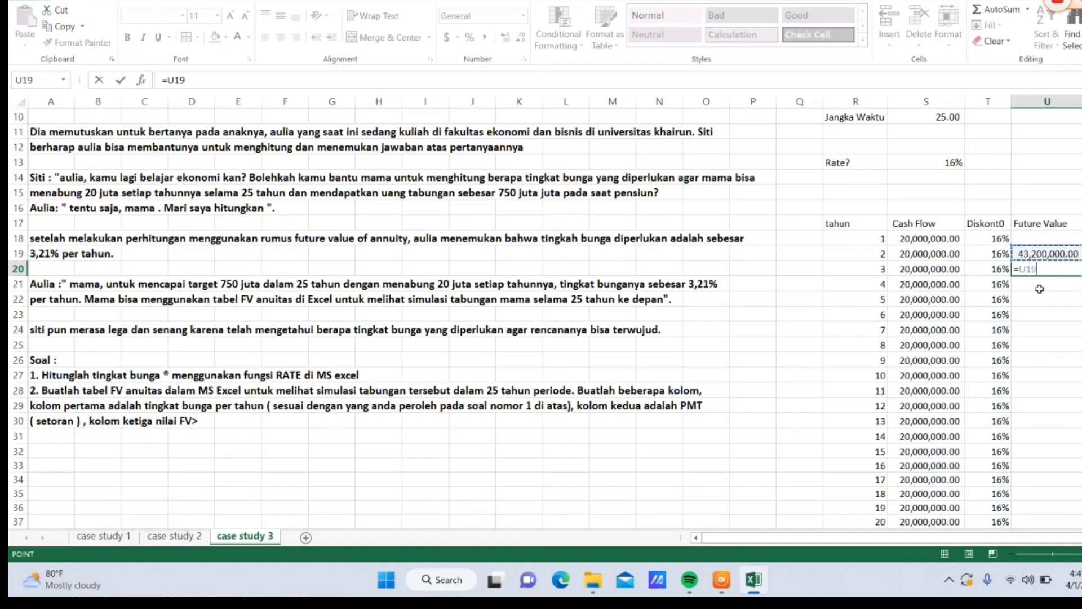
pyautogui.write('*(1')
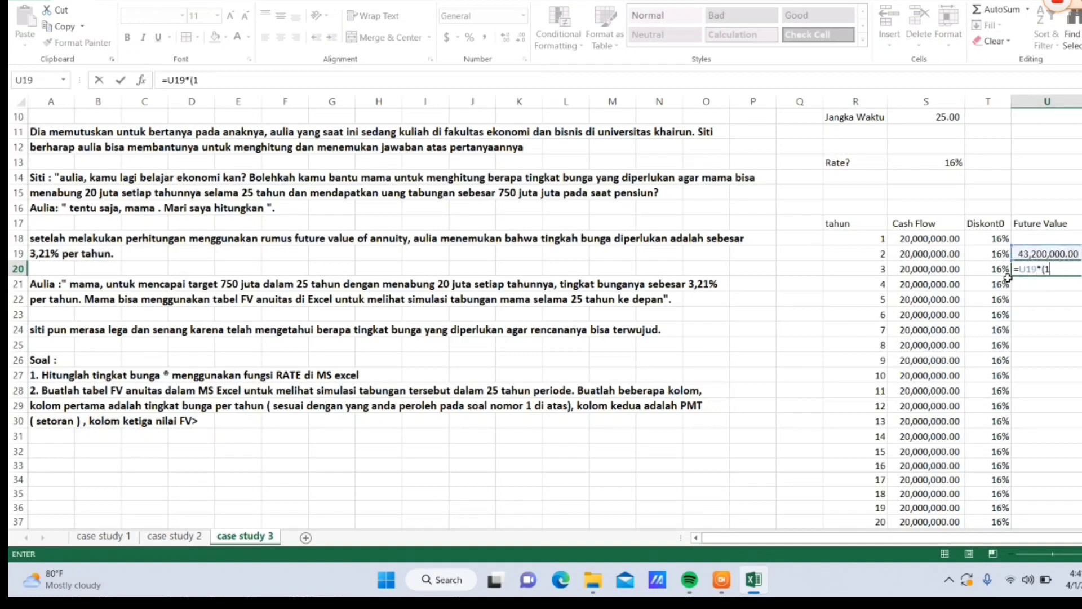
pyautogui.write('+')
pyautogui.click(981, 269)
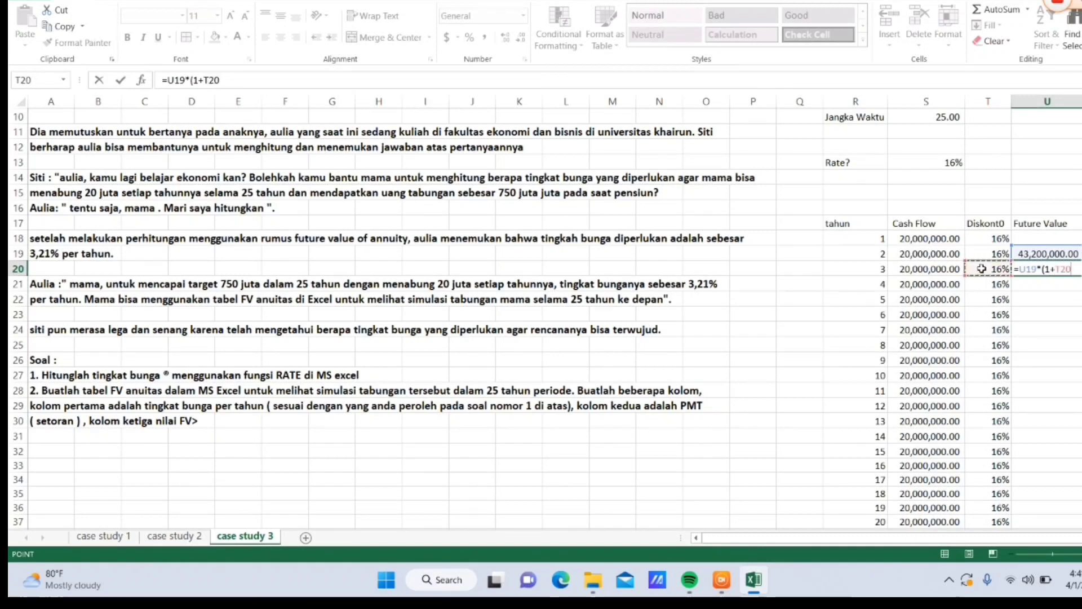
pyautogui.write(')+')
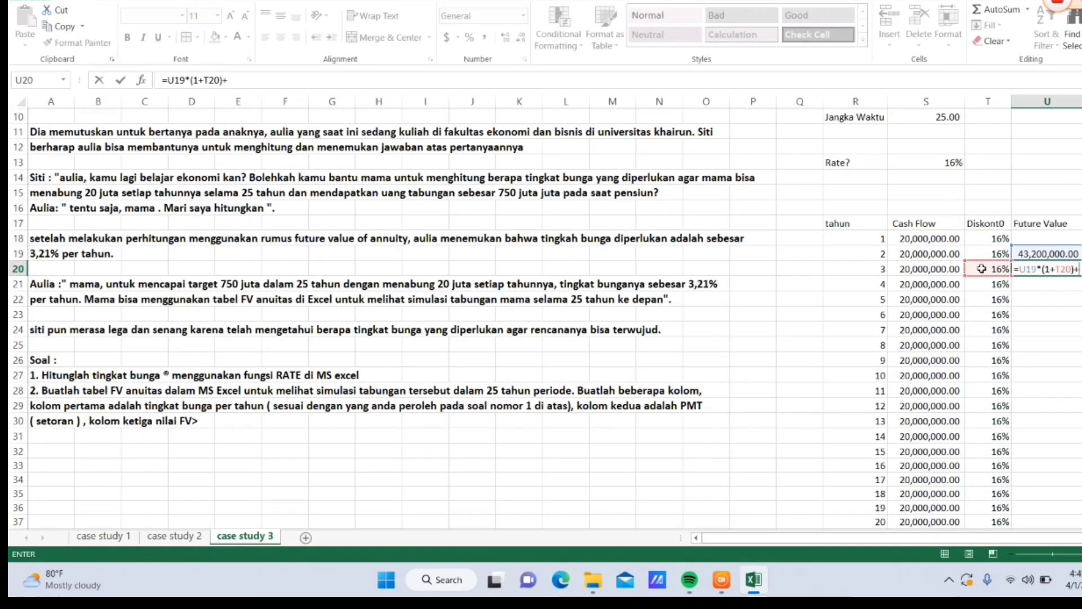
pyautogui.click(947, 270)
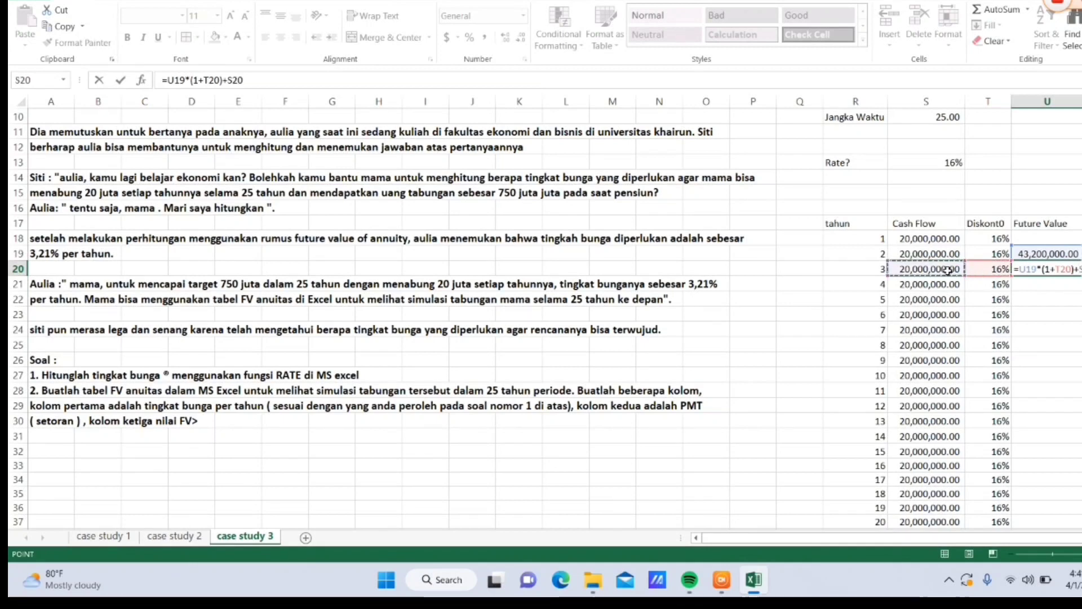
pyautogui.press('Return')
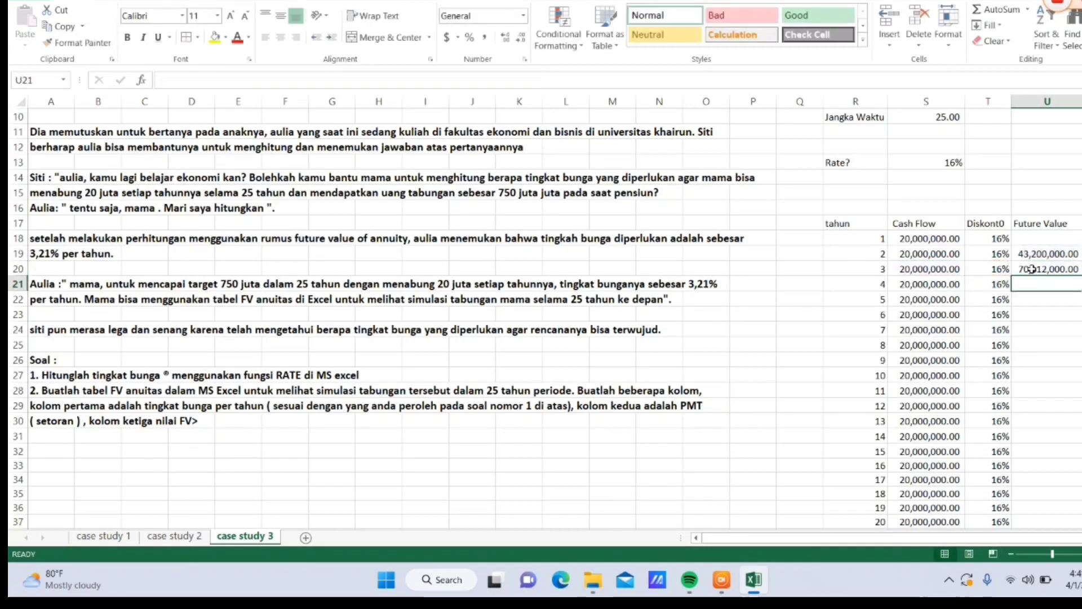
# Fill the U20 future value formula down to year 25 in U42 and autofit column U to the results.
pyautogui.click(1031, 270)
pyautogui.moveTo(1078, 276); pyautogui.dragTo(1057, 525)
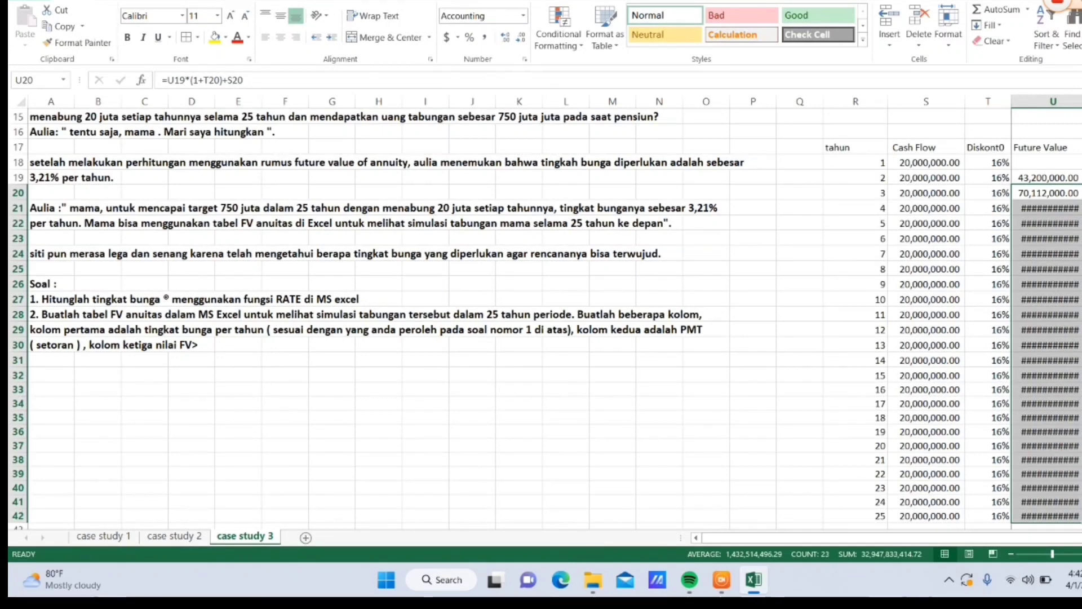
pyautogui.doubleClick(1081, 102)
pyautogui.click(943, 312)
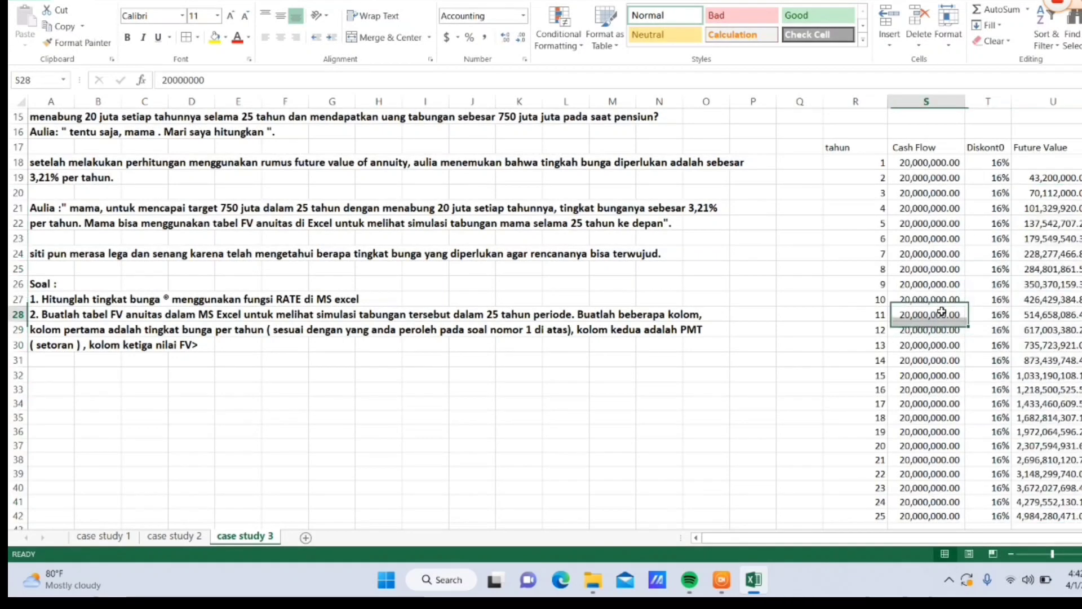
# Center the contents of the annuity table R17:U42 and apply borders to all its cells.
pyautogui.click(845, 145)
pyautogui.moveTo(846, 146); pyautogui.dragTo(1078, 521)
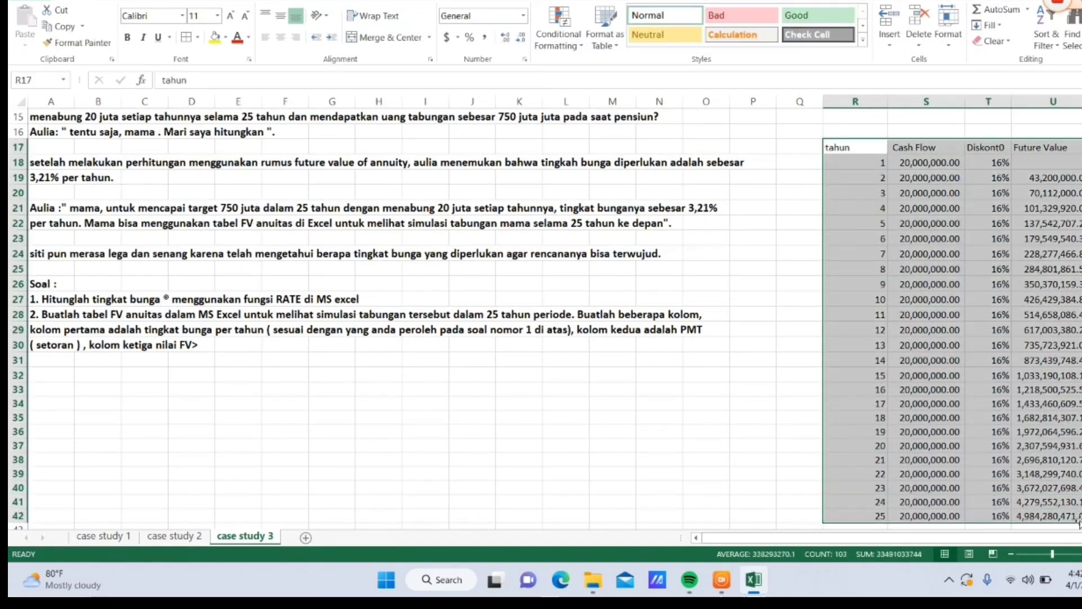
pyautogui.click(281, 37)
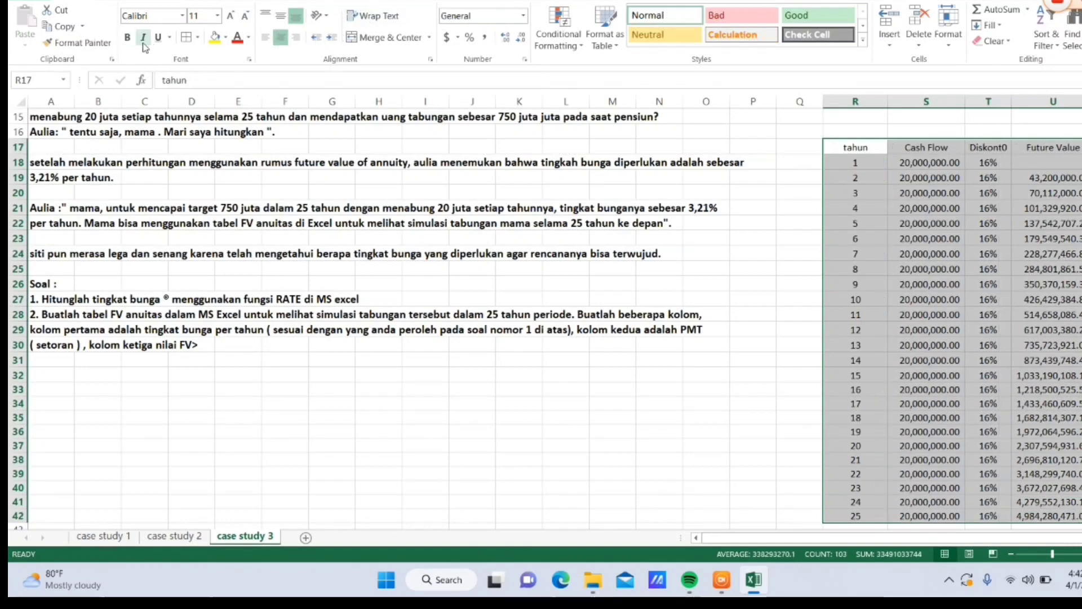
pyautogui.click(186, 37)
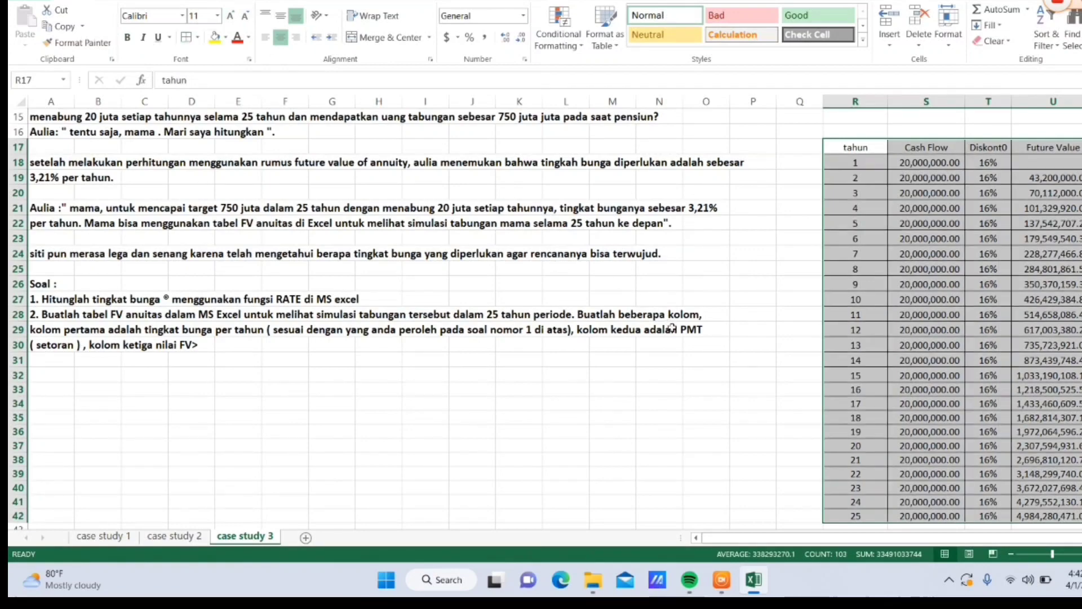
pyautogui.click(731, 345)
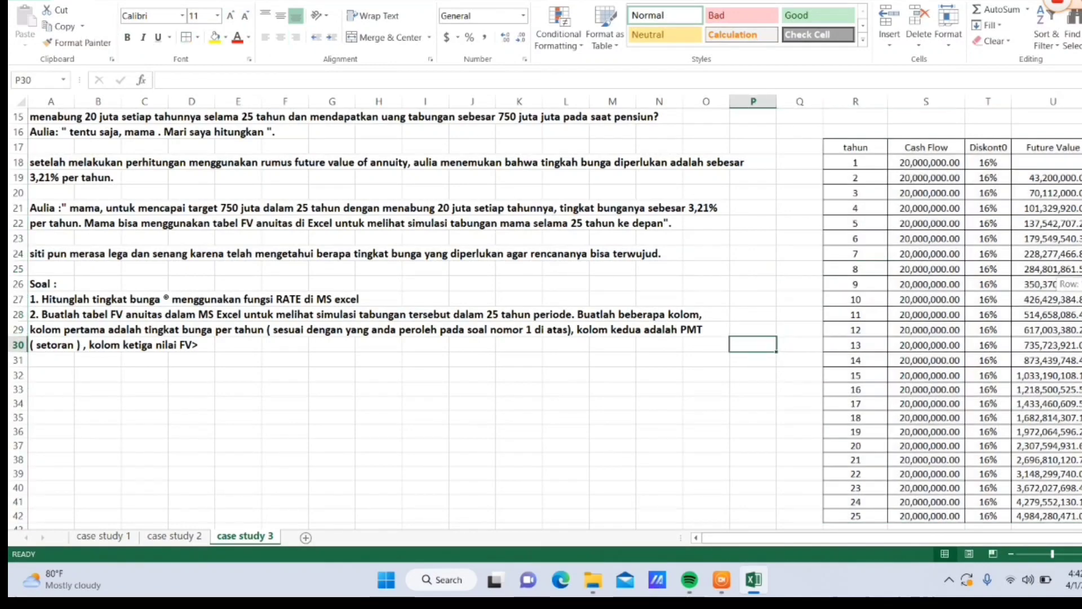
pyautogui.scroll(4, 545, 319)
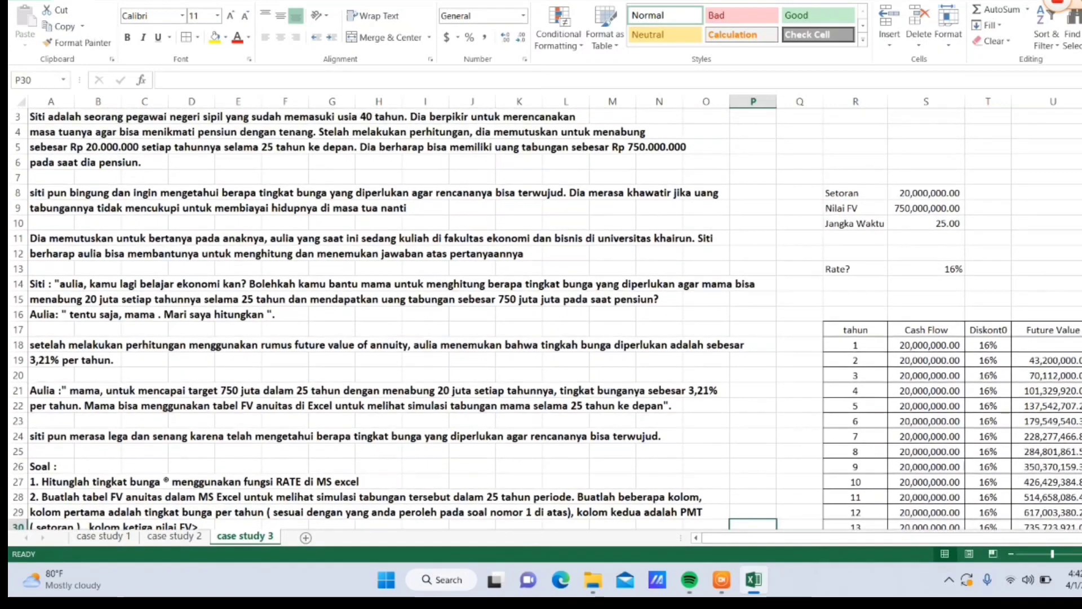